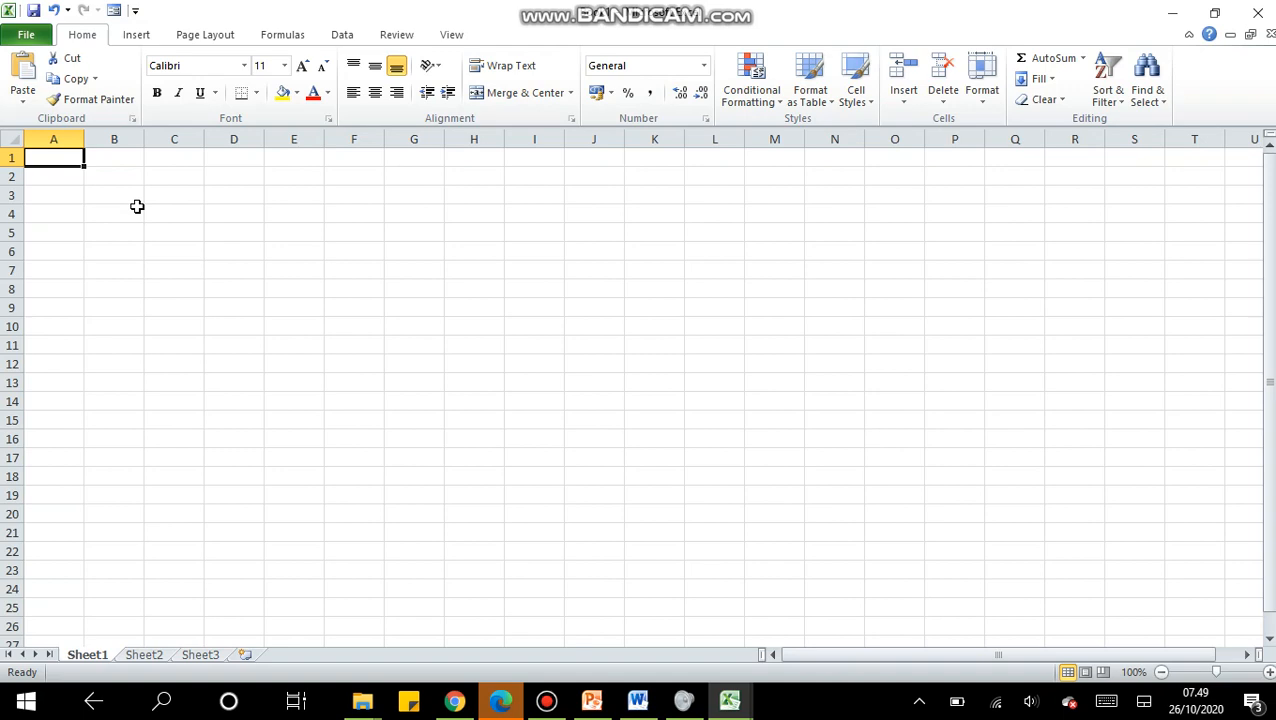
Step: Enter the titles HASIL UJIAN NASIONAL in A1 and SMKN 3 CEMERLANG KLATEN in A2
type("HASIL UJ")
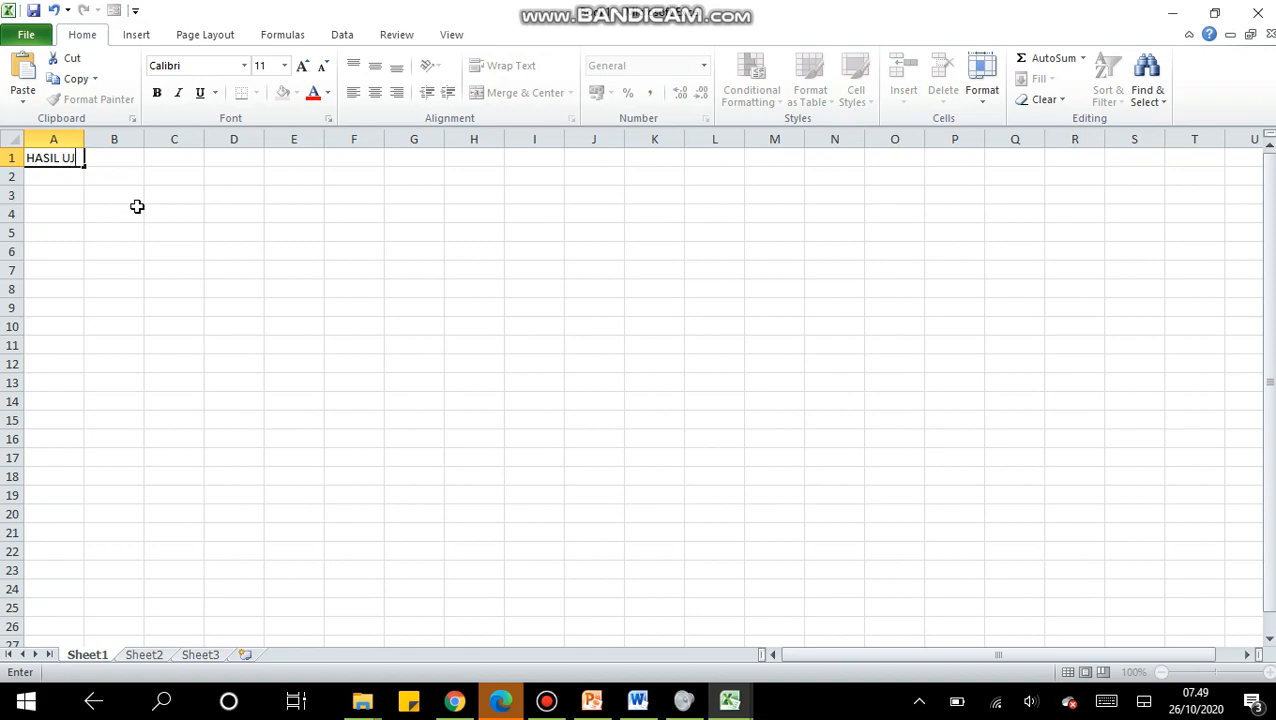
type("IAN NASIONAL")
key("Return")
type("SMK")
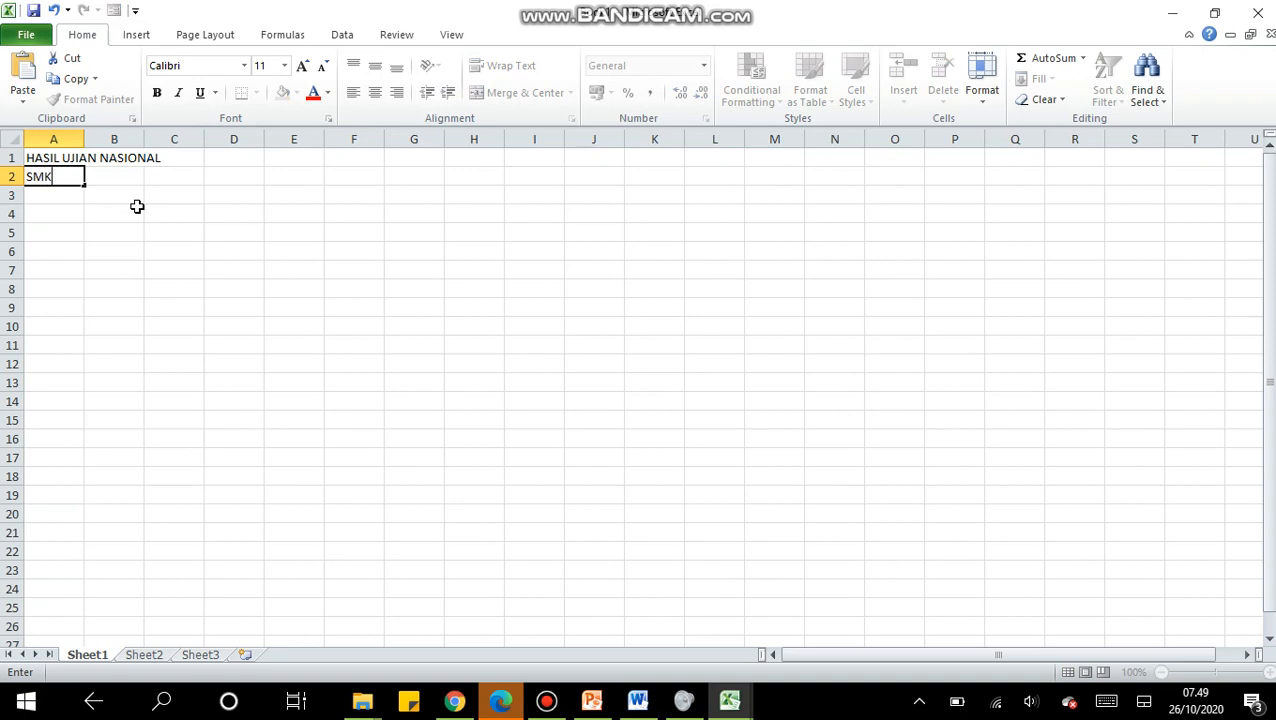
type("N 3 CEMERLANG KLATEN")
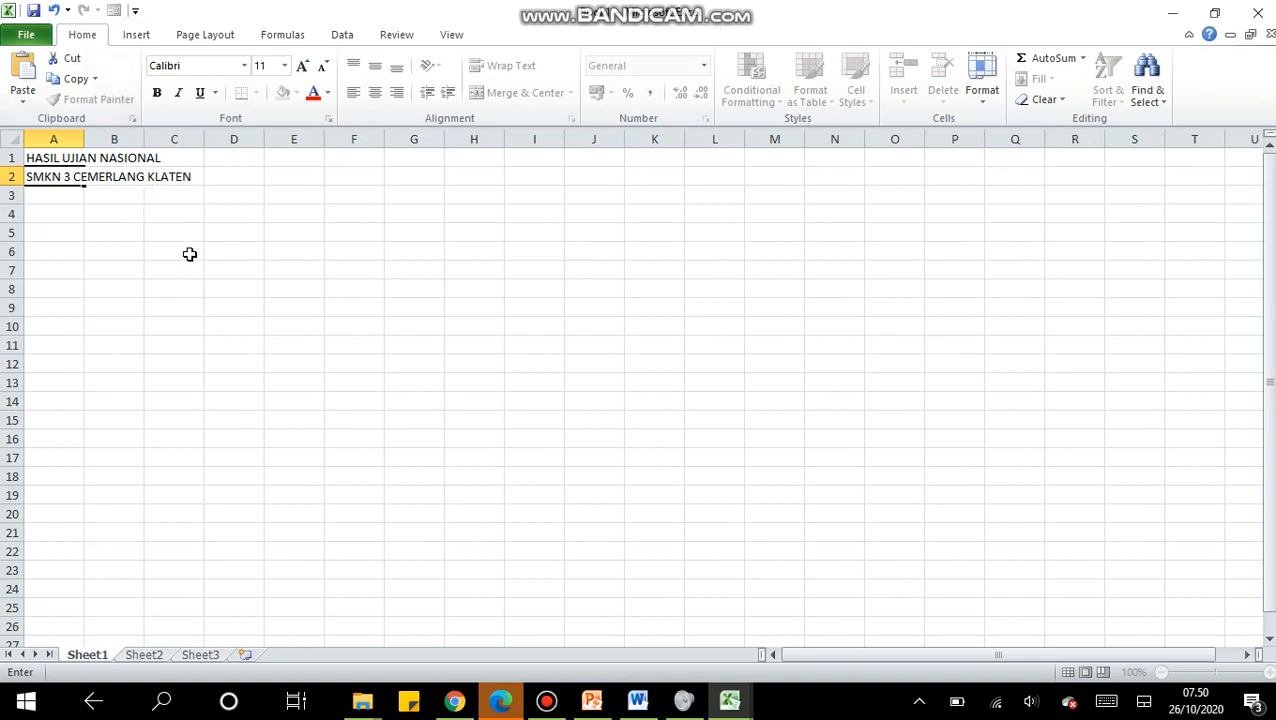
Step: Enter the column headers NO, NAMA, MATA PELAJARAN and NILAI in cells A3 to D3
left_click(48, 213)
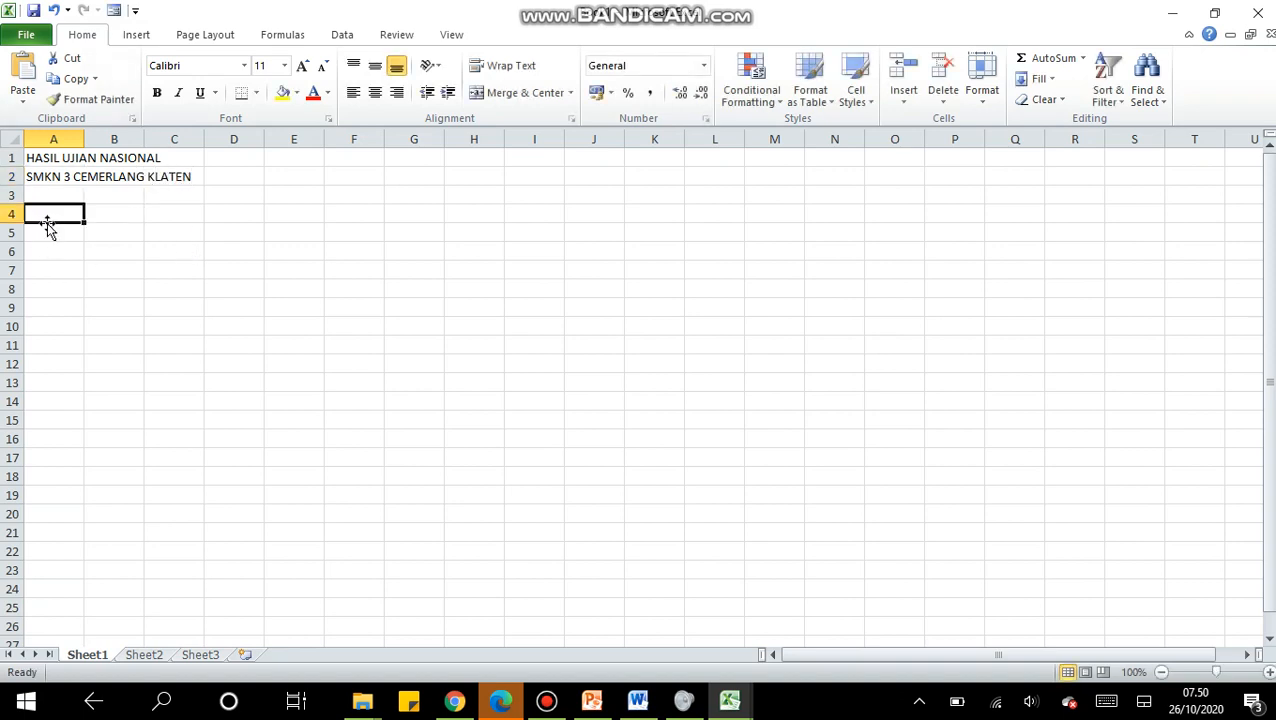
left_click(44, 196)
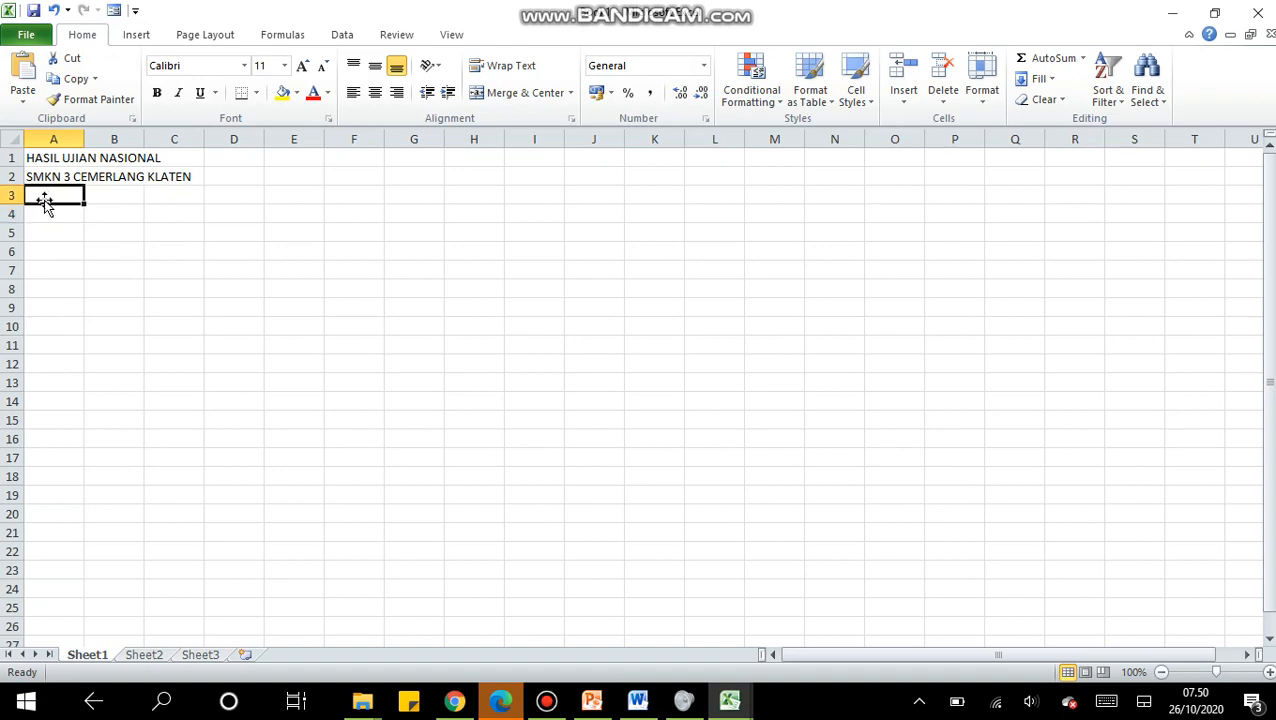
type("NO")
key("Tab")
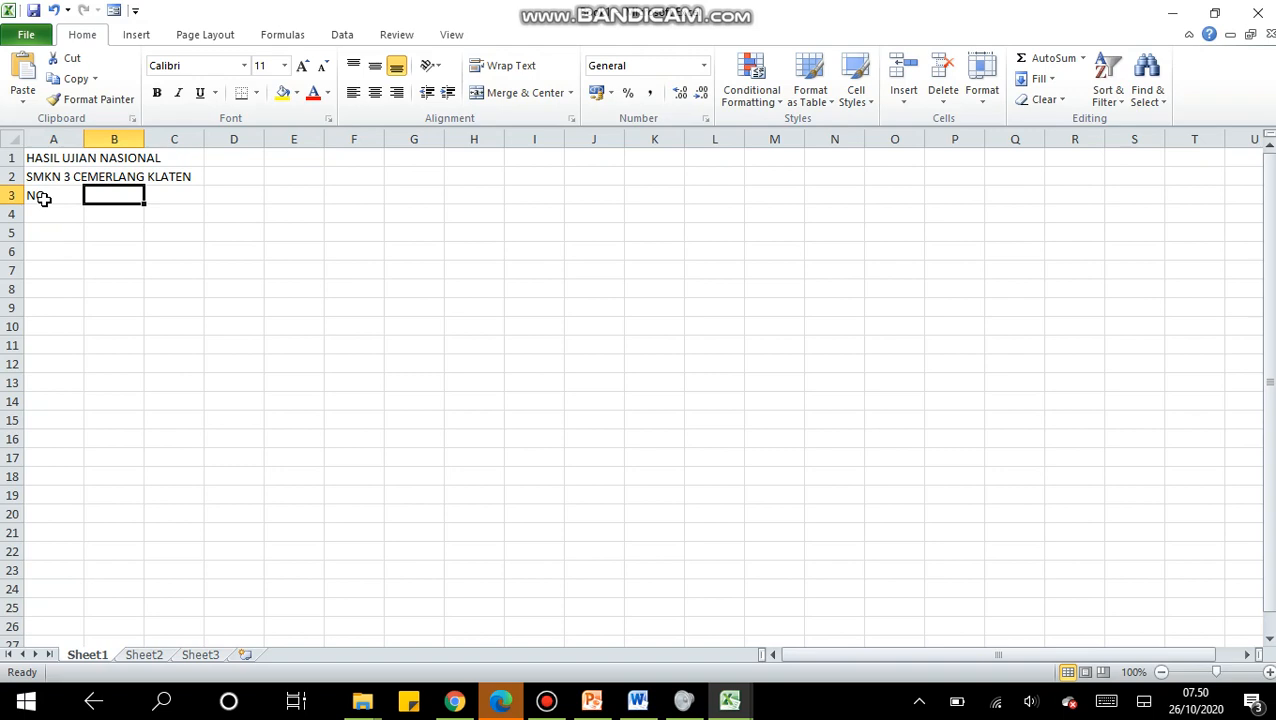
type("NAMA")
key("Tab")
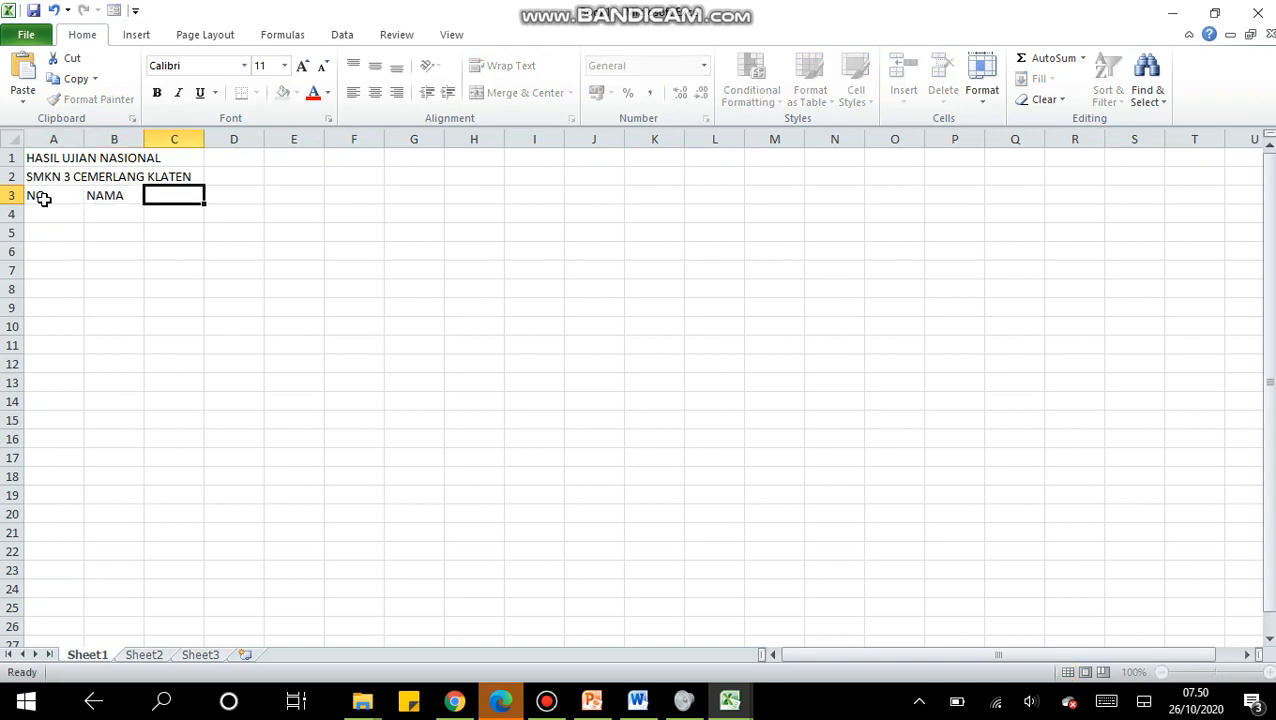
type("MATA")
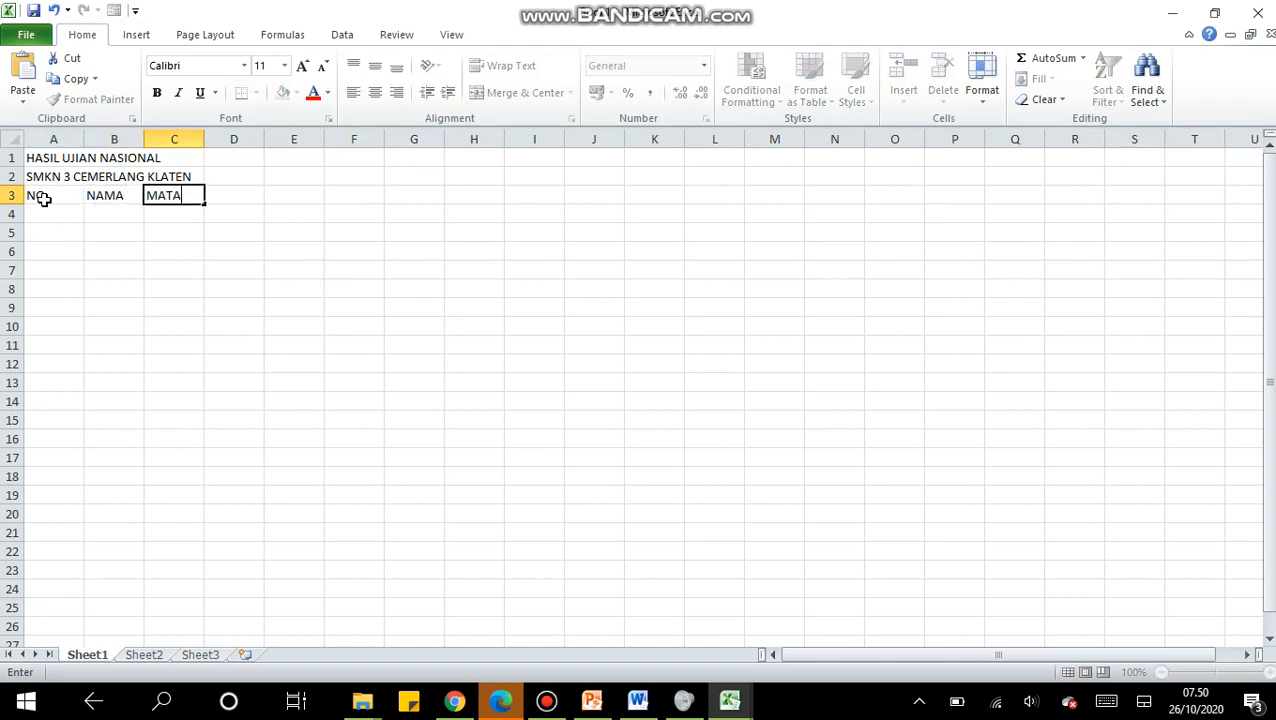
type(" PELAJARAN")
key("Tab")
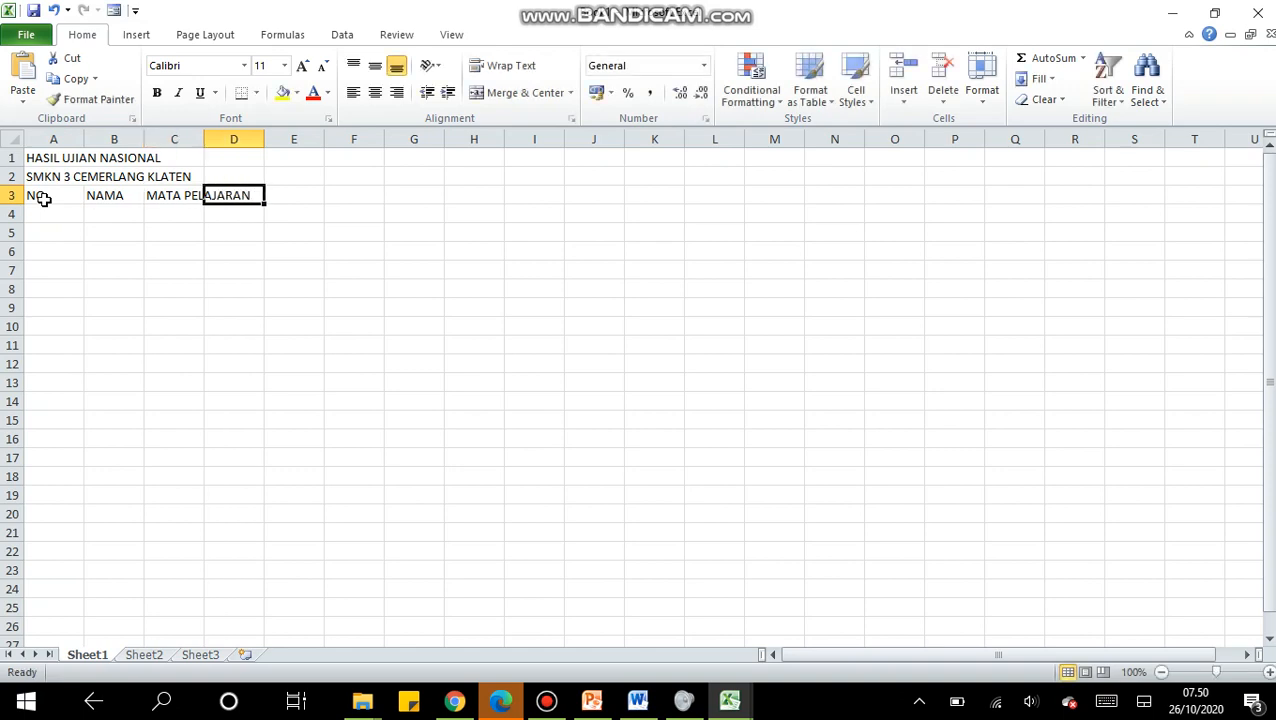
type("NI")
key("BackSpace")
key("BackSpace")
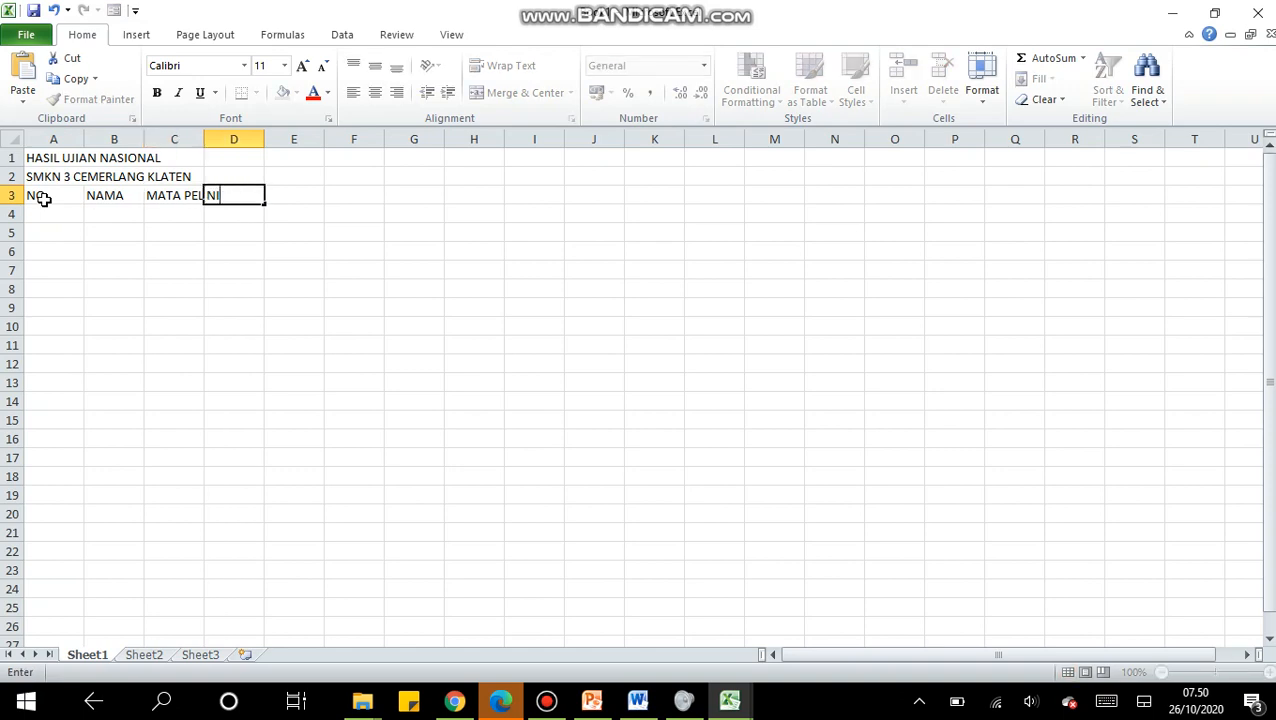
type("LAI")
key("Tab")
Step: Enter the second-row headers TEORI, PRAKTIK, JUMLAH and RATA-RATA in cells D4 to G4
key("Down")
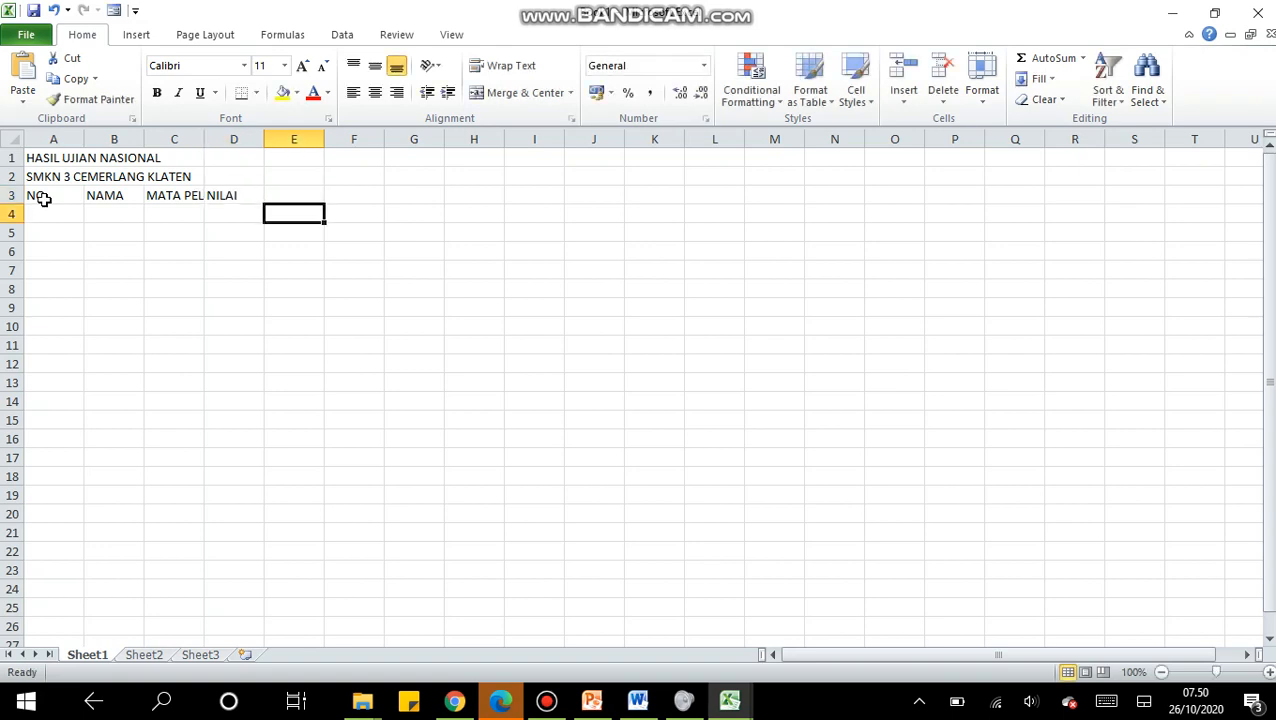
key("Left")
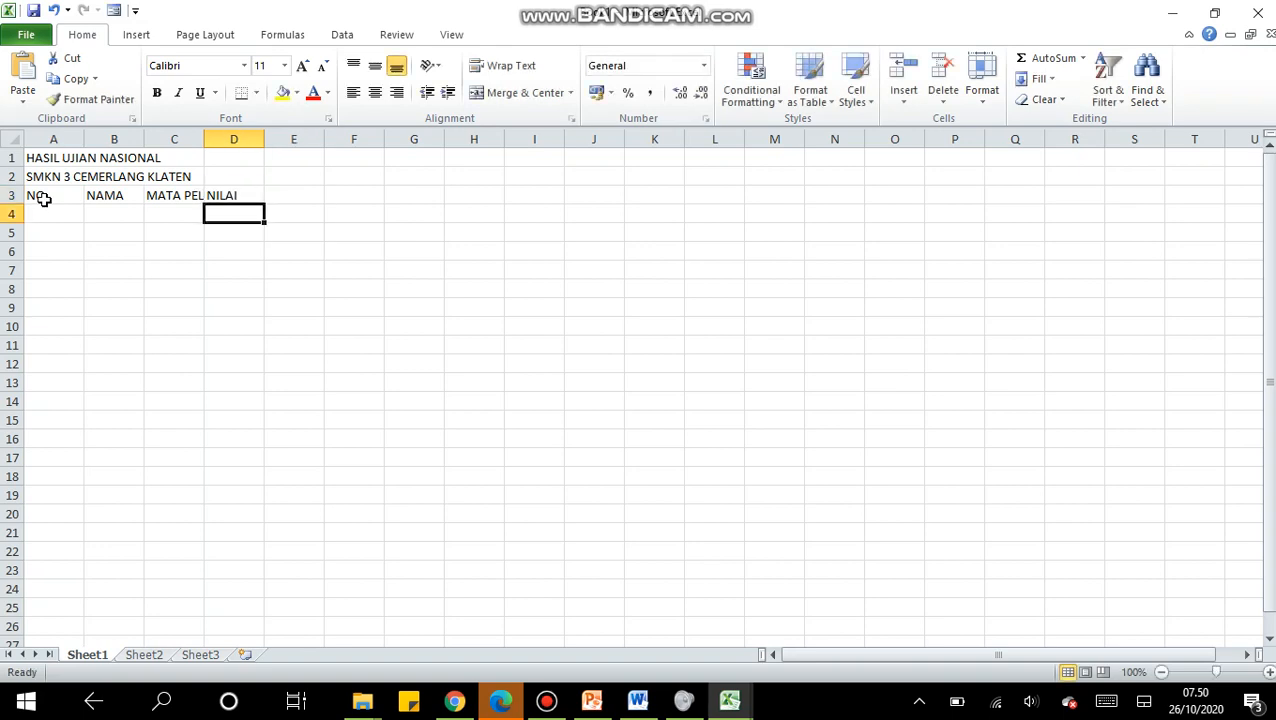
type("TEORI")
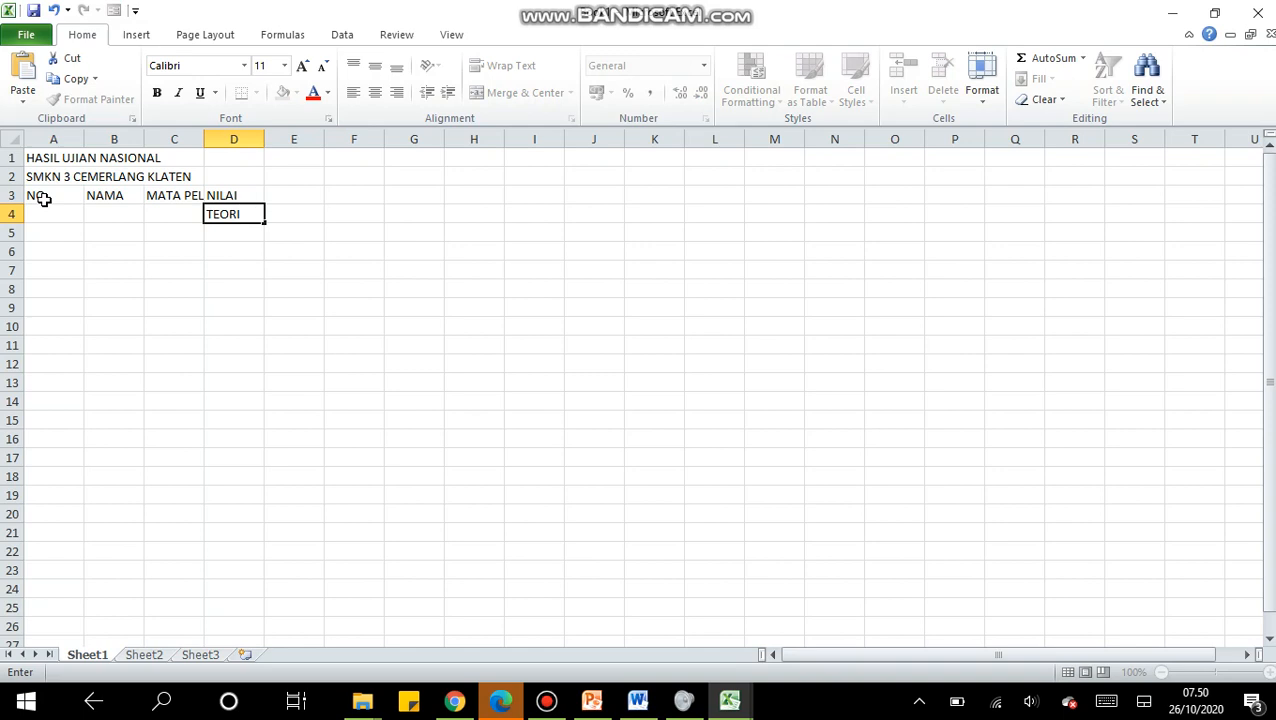
key("Tab")
type("PR")
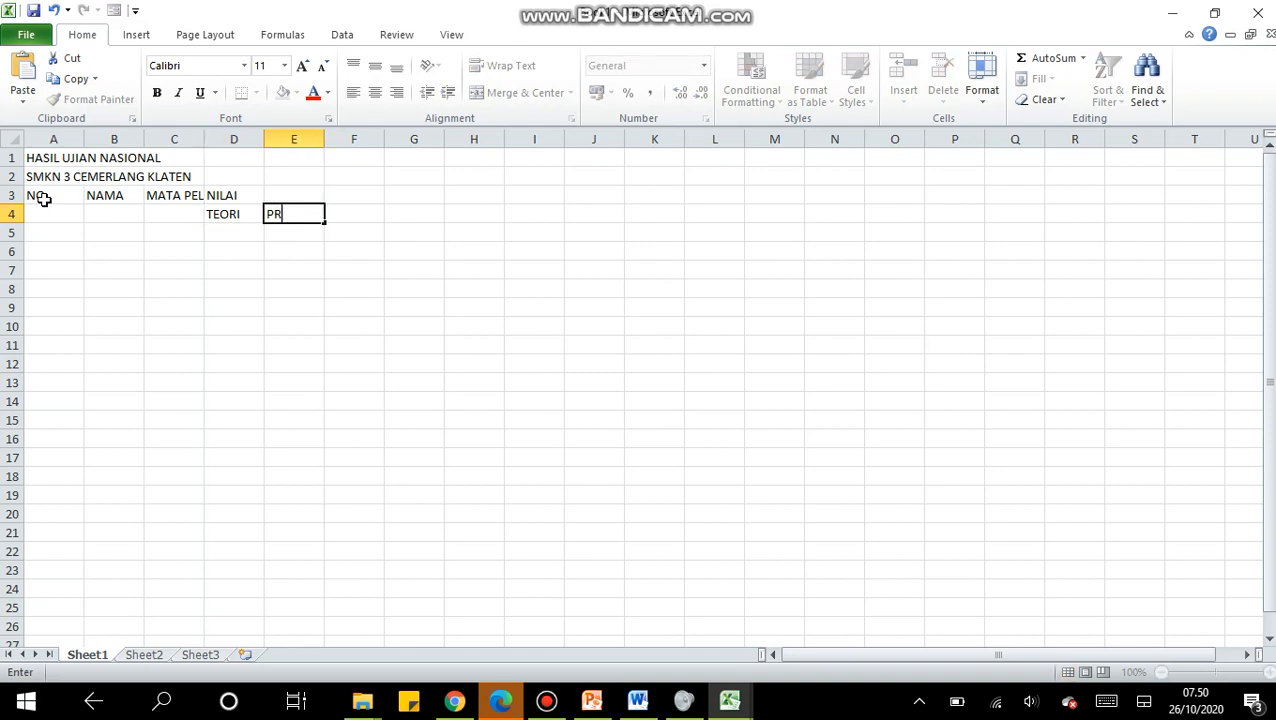
type("AKTIK")
key("Tab")
type("JUMLA")
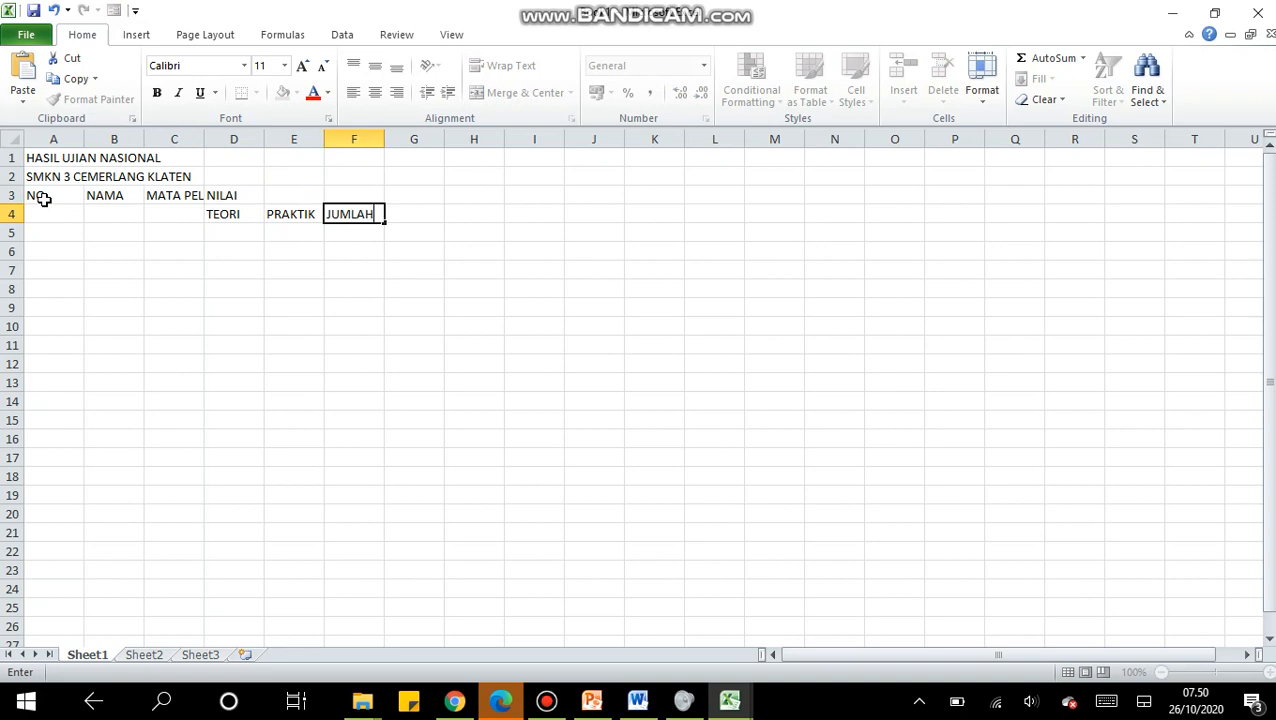
key("Tab")
type("TAR")
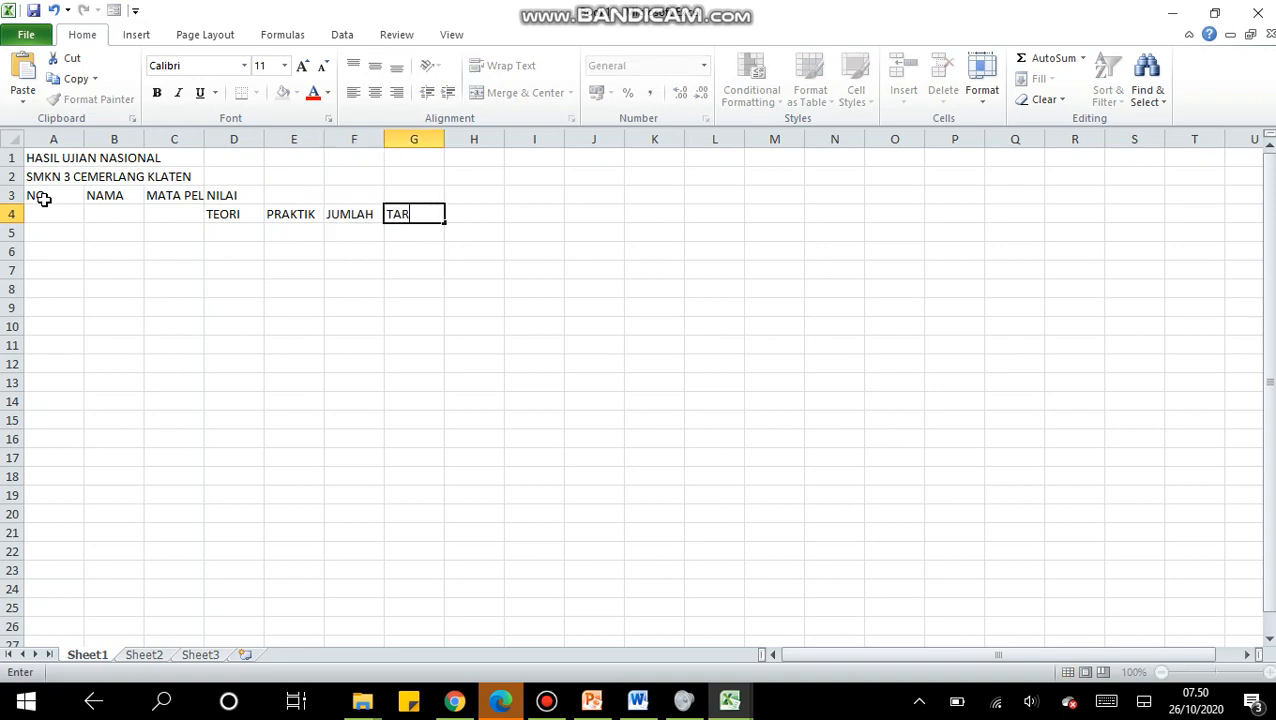
type("RATA-RATA")
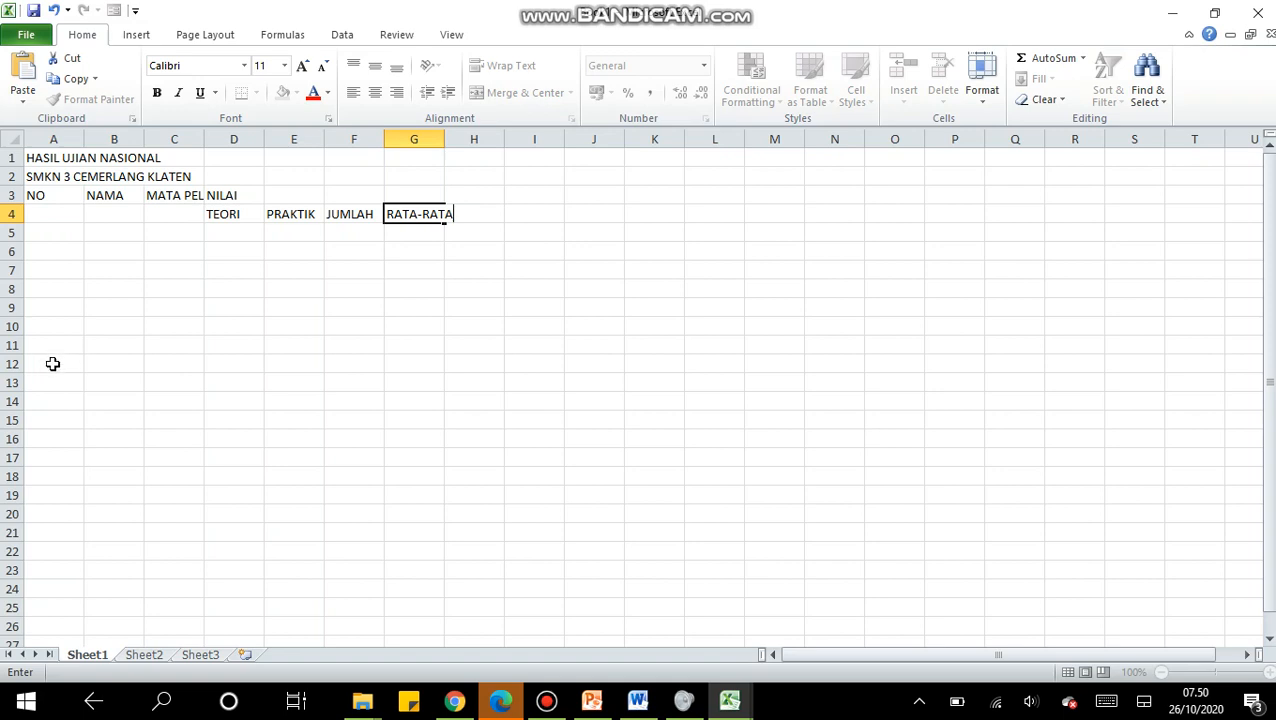
Step: Merge and center each of the two title rows separately across columns A to G
left_click(67, 160)
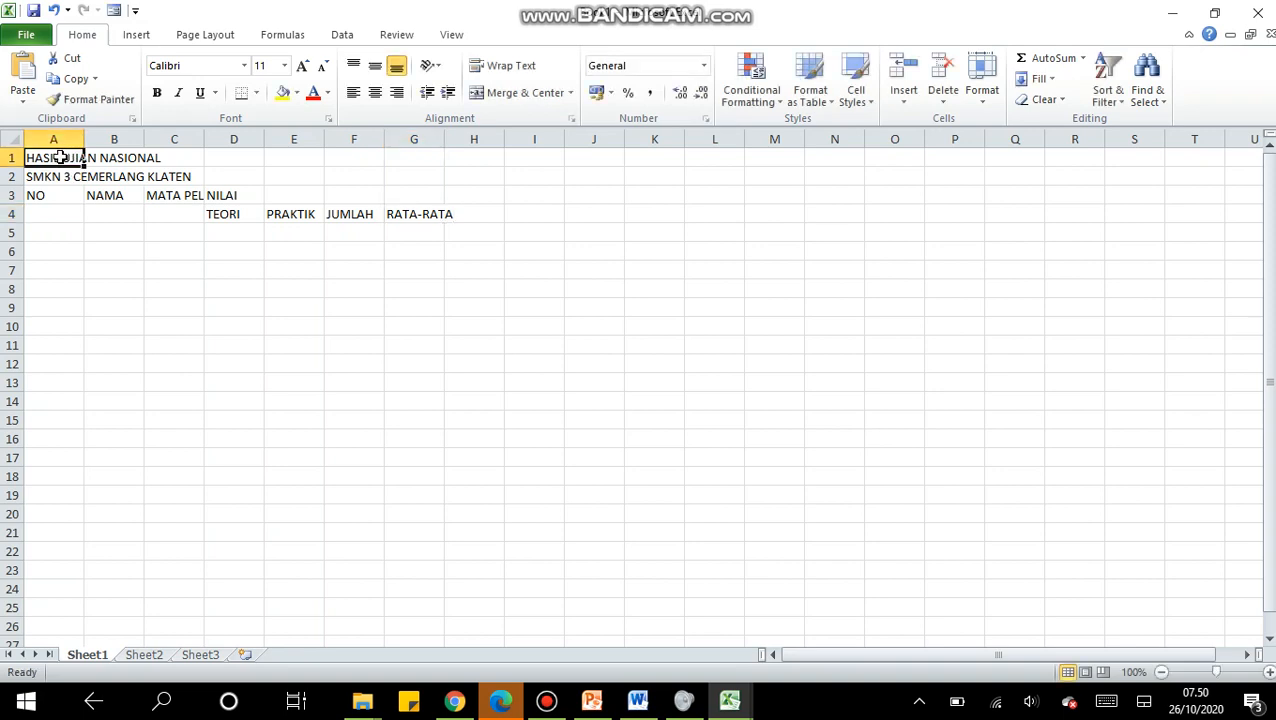
left_click_drag(88, 157, 407, 143)
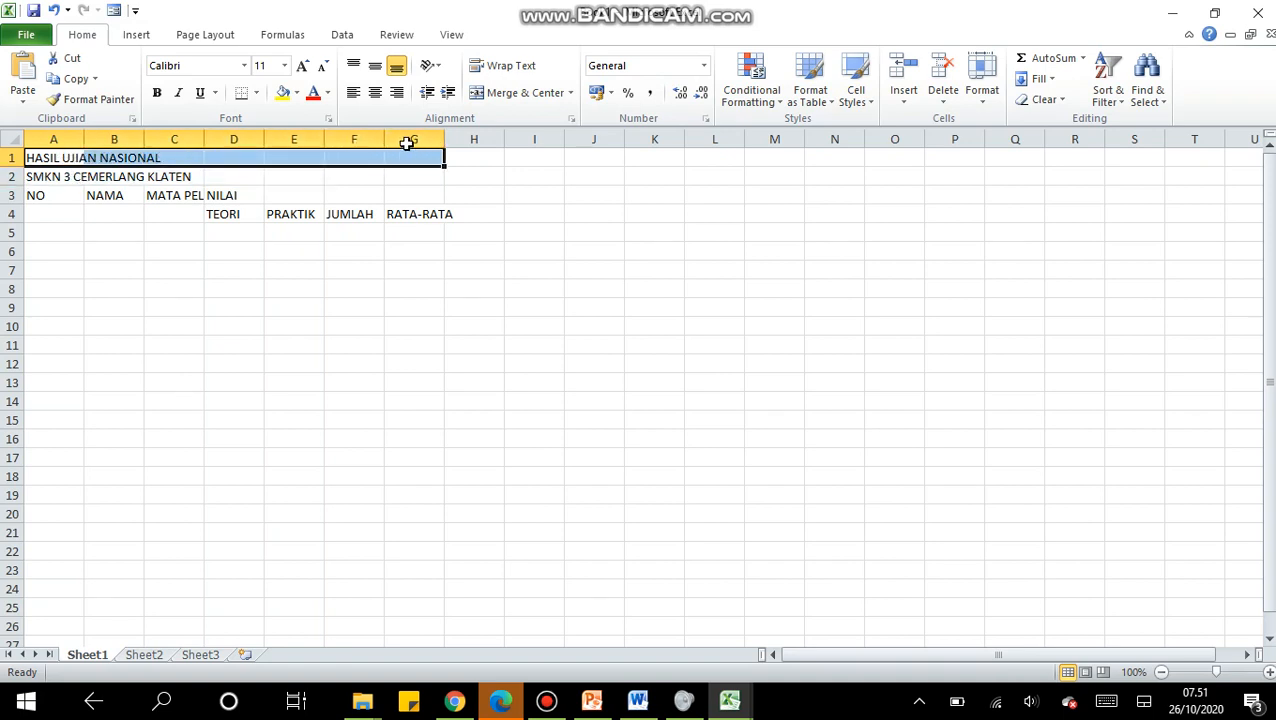
left_click(510, 95)
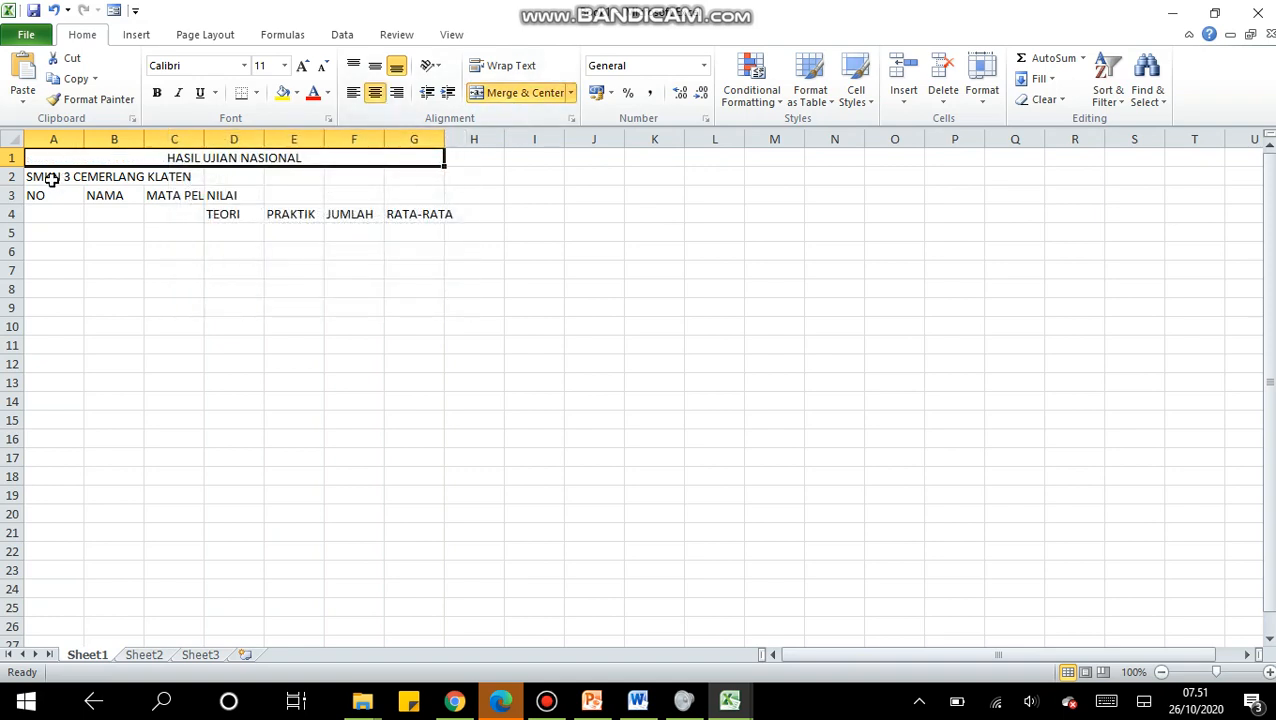
left_click_drag(51, 177, 404, 178)
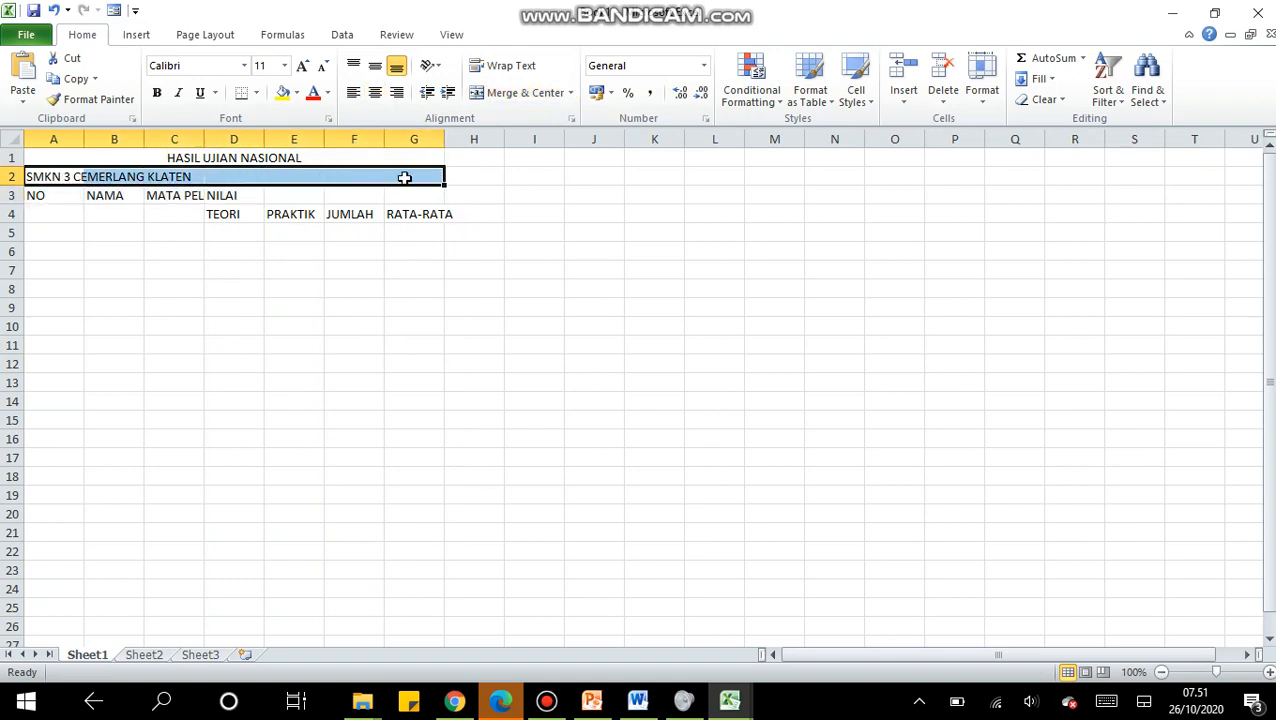
left_click(512, 94)
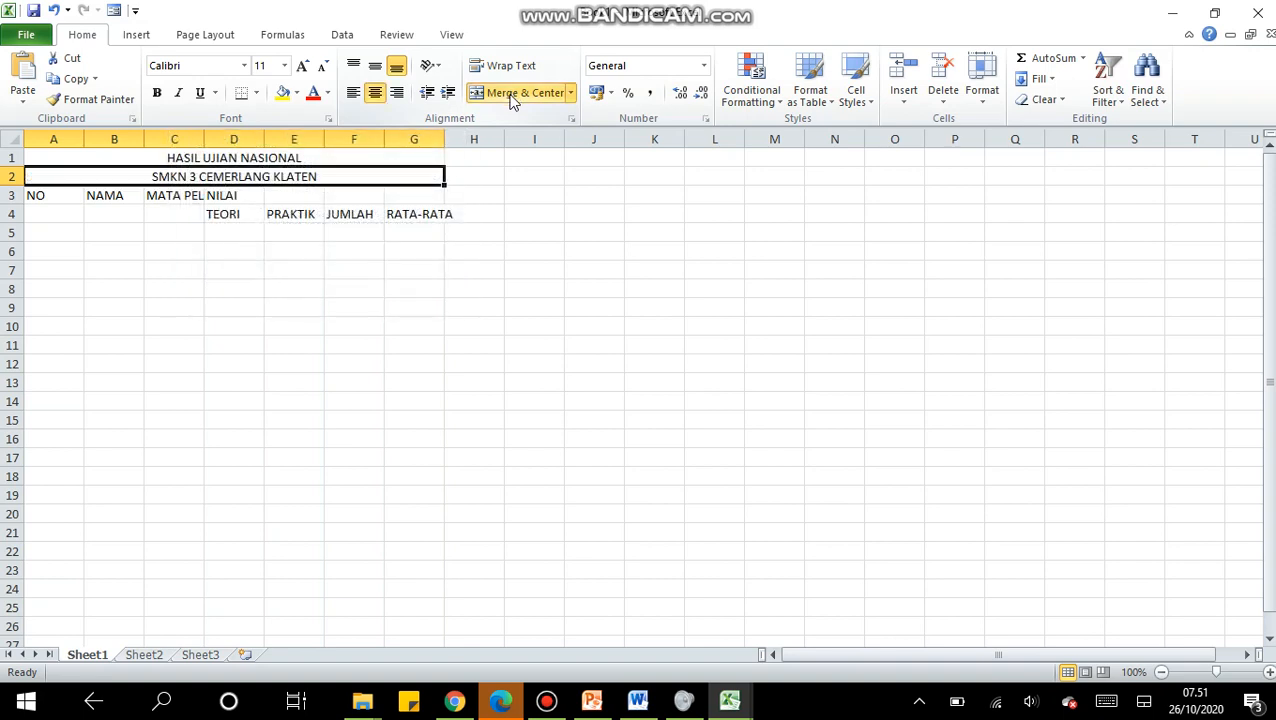
Step: Narrow column A to fit the NO header and widen columns B and C for the names and subjects
left_click(60, 197)
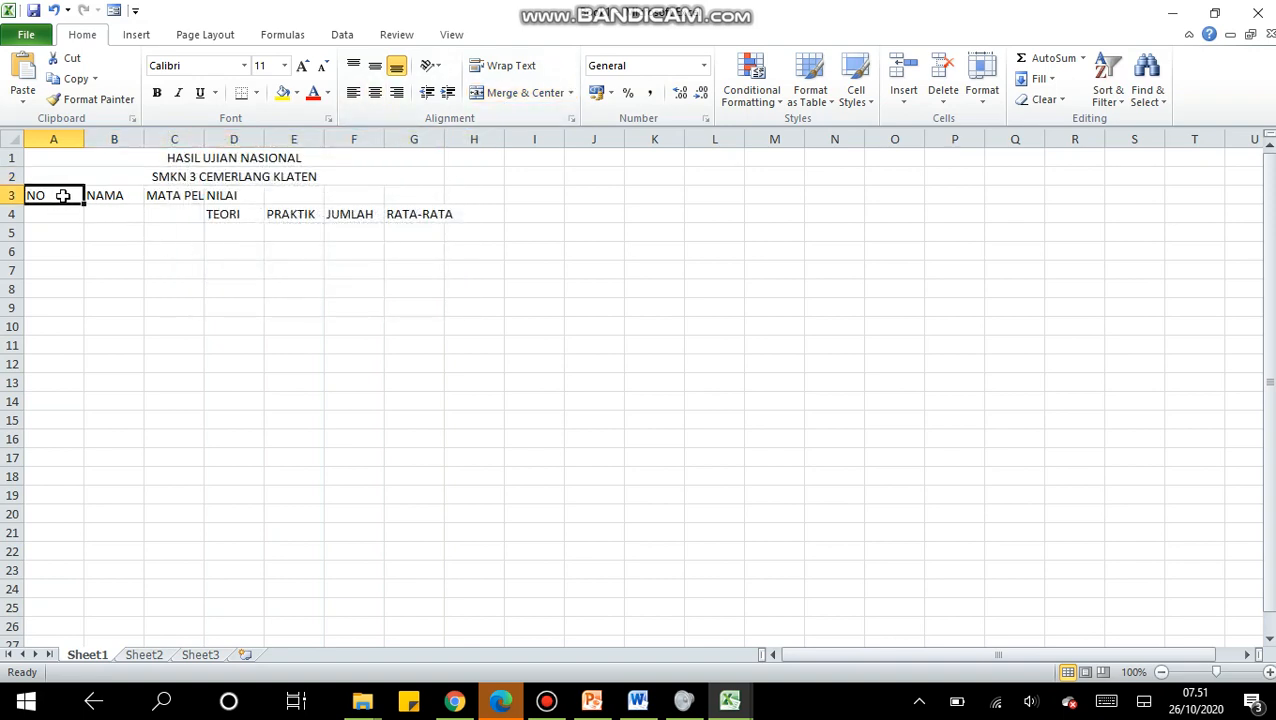
left_click_drag(84, 140, 337, 160)
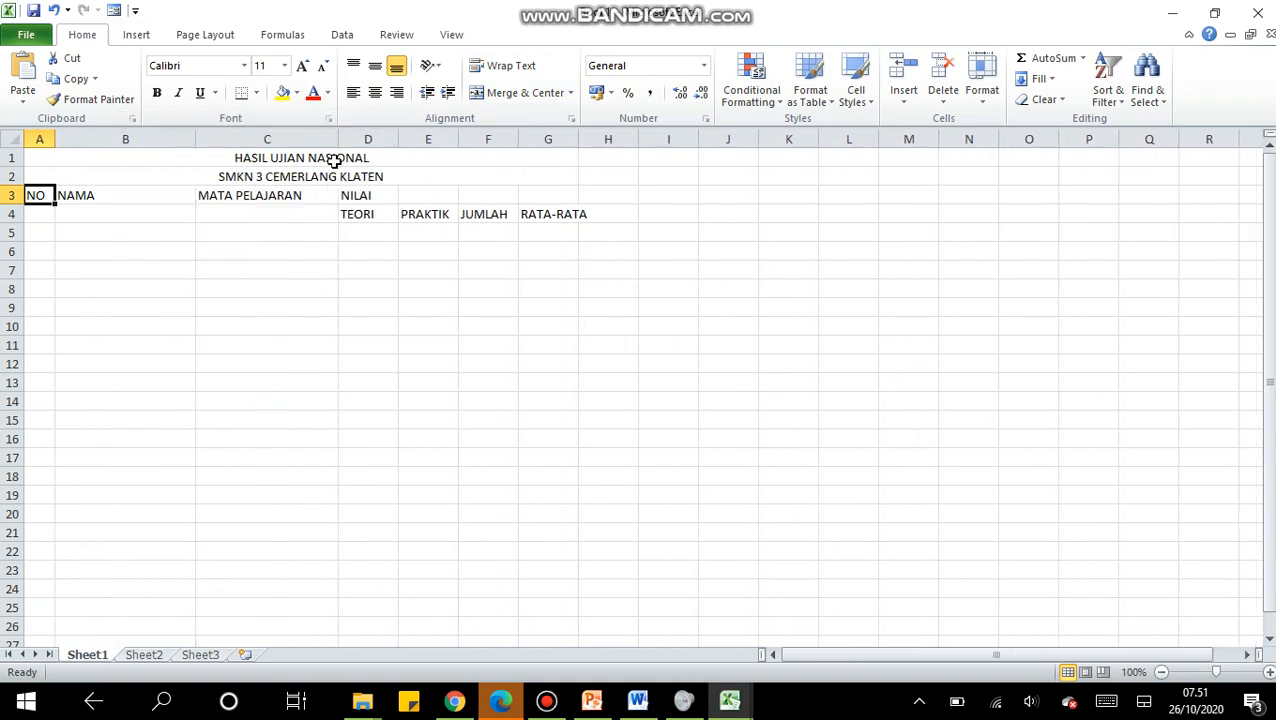
left_click(385, 212)
left_click(420, 211)
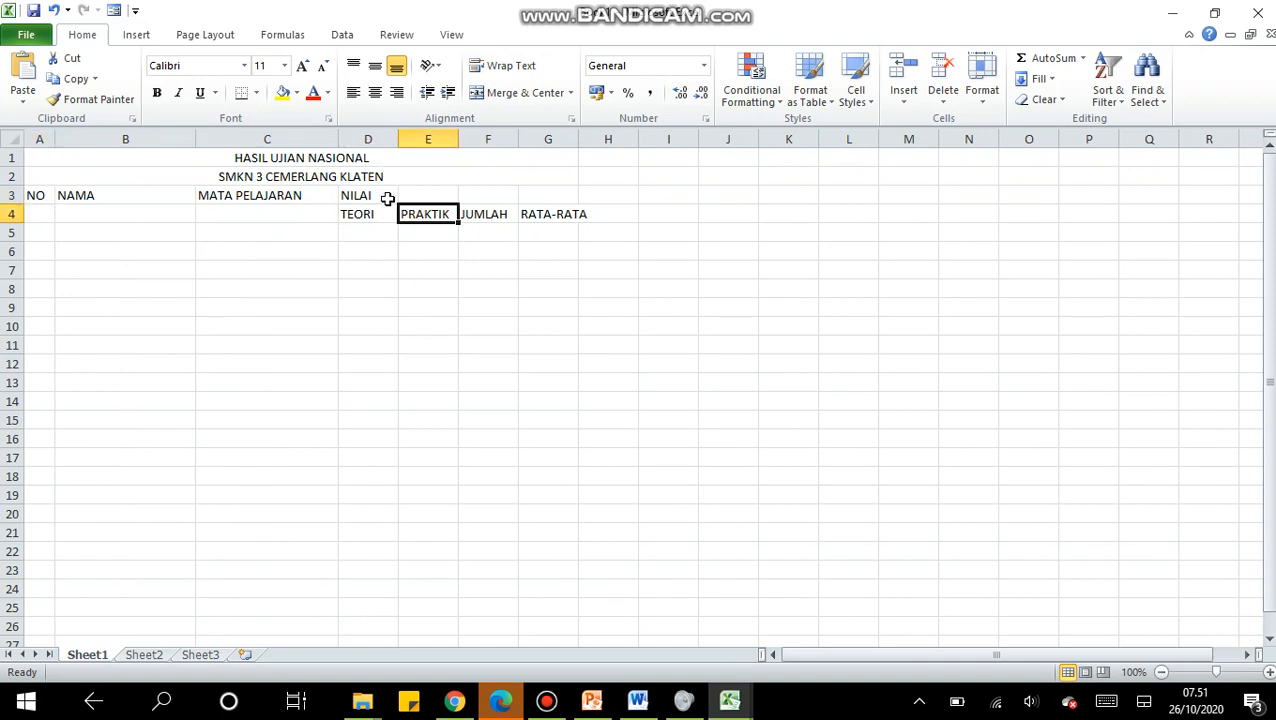
Step: Merge and center the NILAI header across D3:E3, above TEORI and PRAKTIK
left_click(388, 195)
left_click_drag(390, 194, 410, 194)
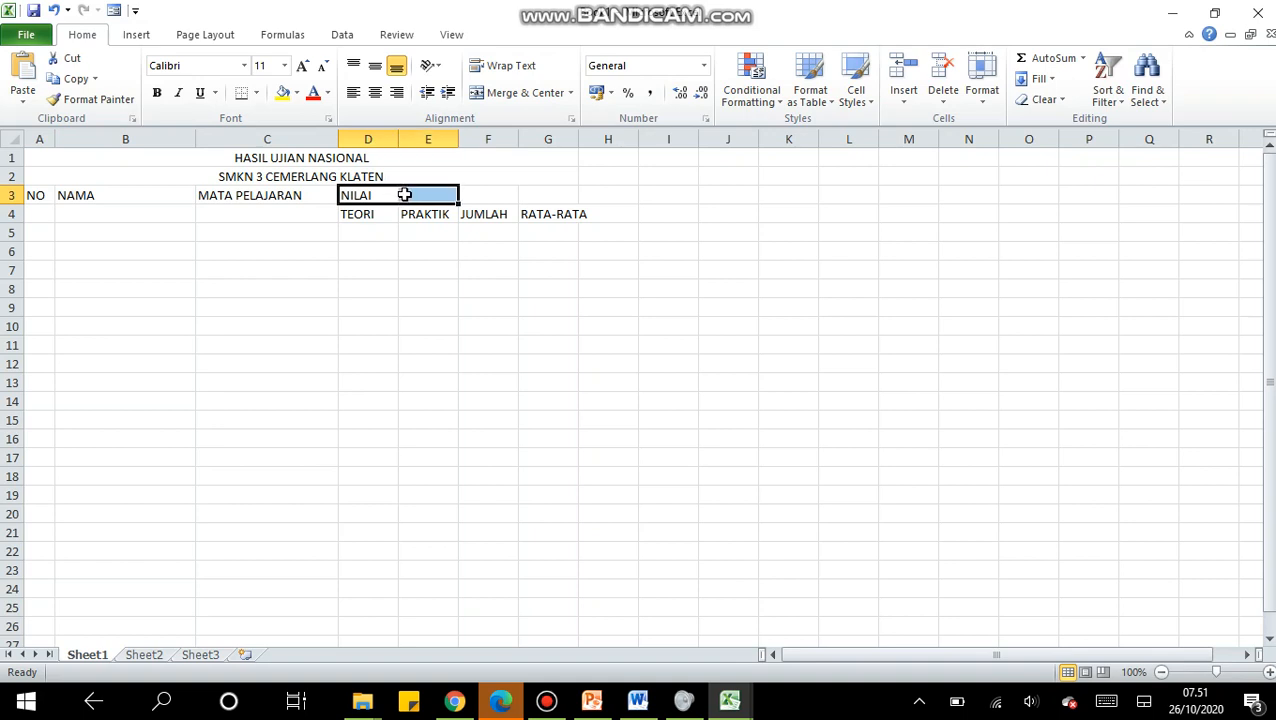
left_click(505, 98)
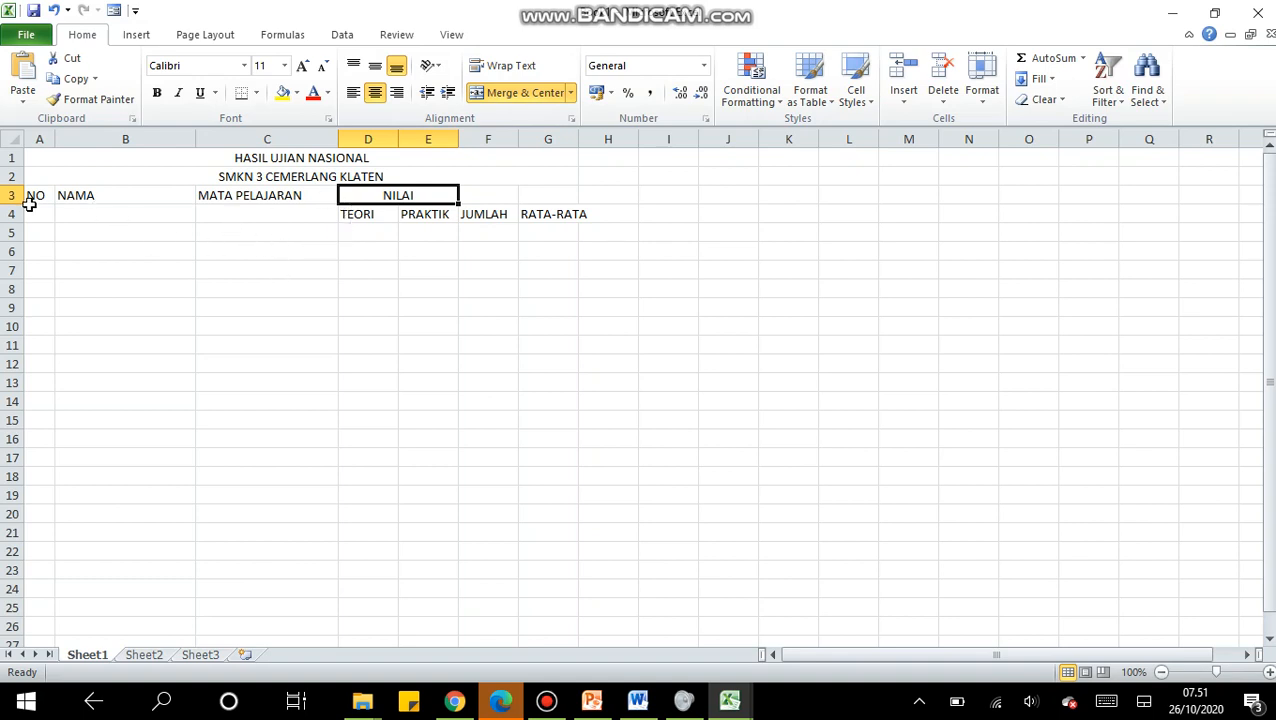
Step: Merge and center the NO, NAMA and MATA PELAJARAN headers each vertically over rows 3 and 4
left_click_drag(34, 195, 40, 215)
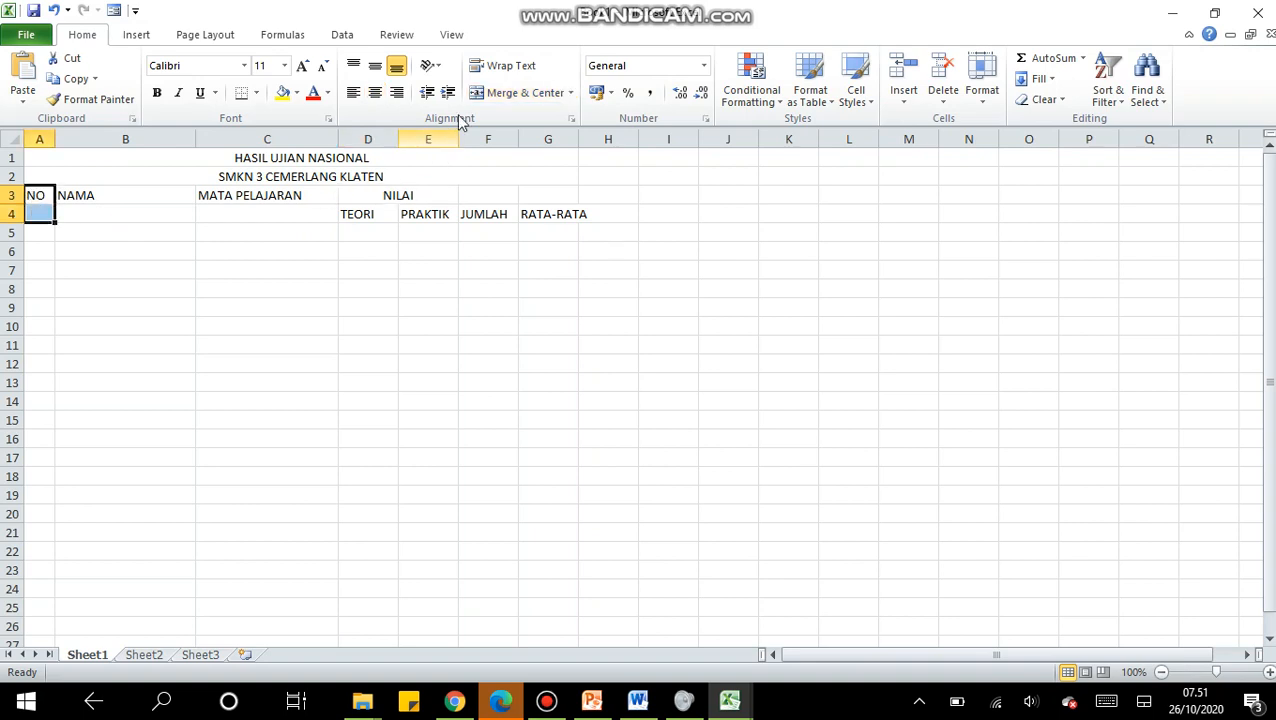
left_click(490, 93)
left_click_drag(151, 196, 151, 214)
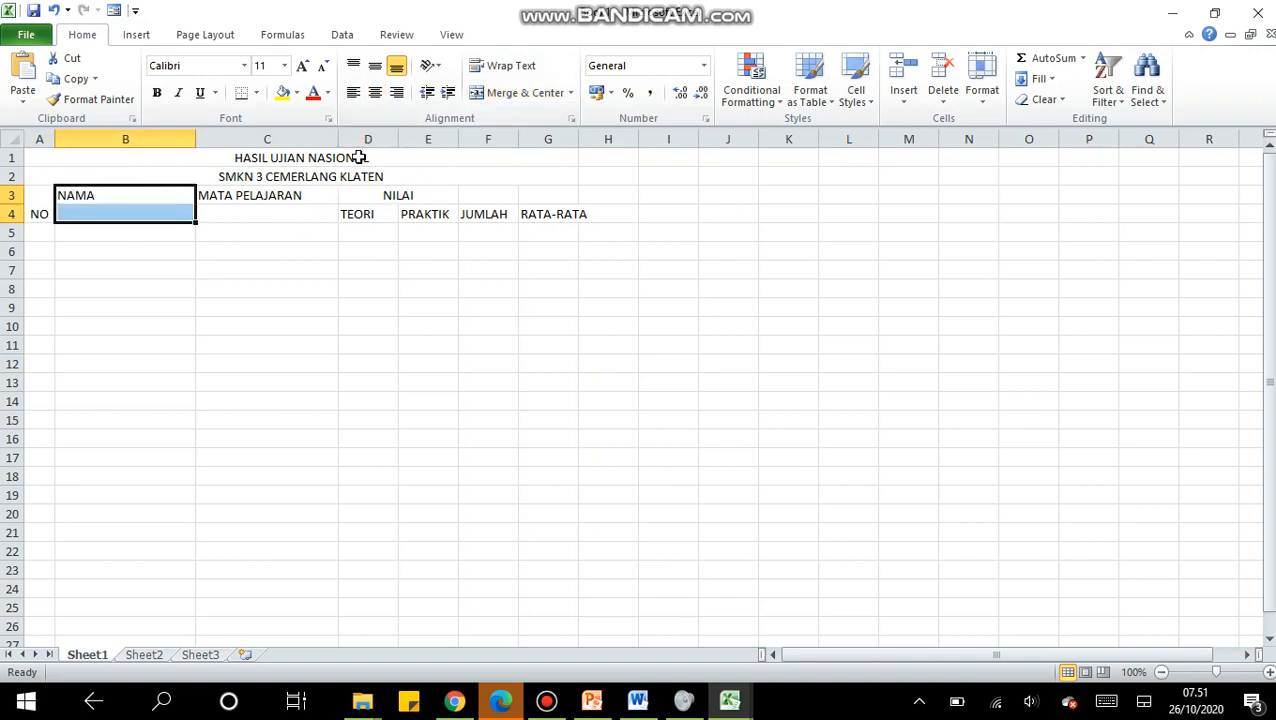
left_click(497, 93)
left_click_drag(327, 194, 325, 207)
left_click(500, 93)
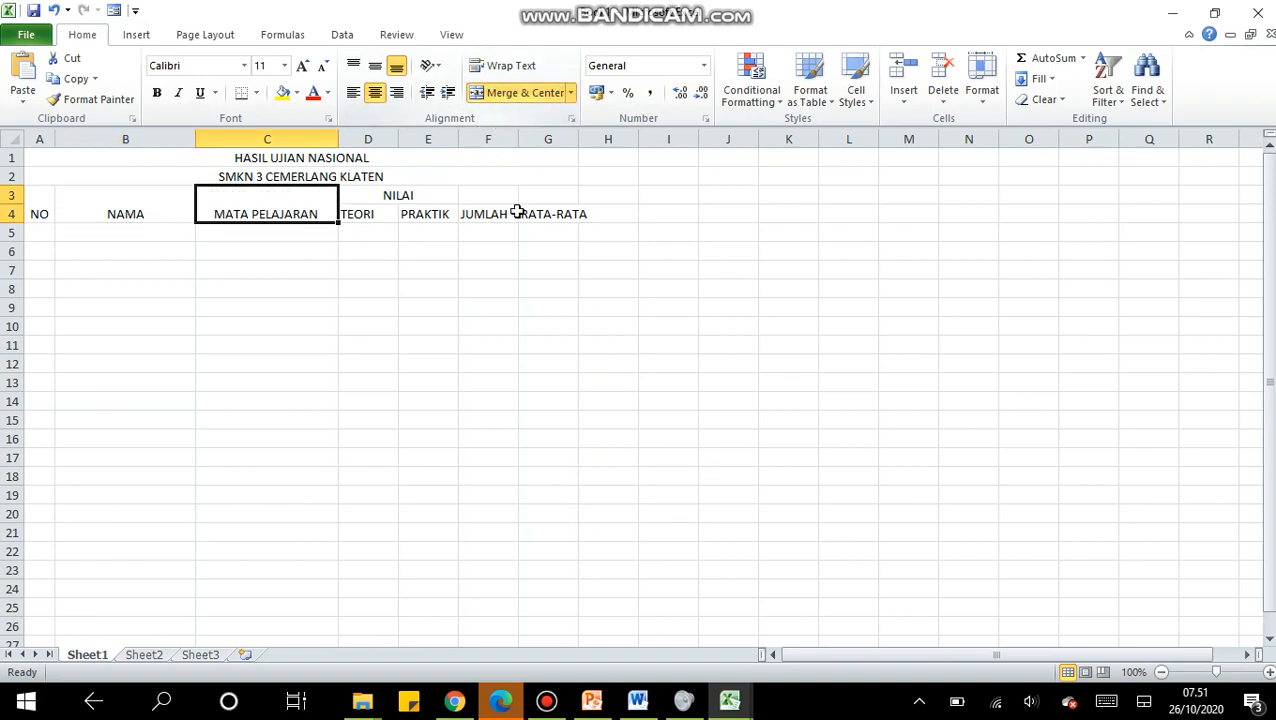
Step: Merge and center the JUMLAH and RATA-RATA headers each over rows 3 and 4, and widen column G to fit its header
left_click_drag(493, 198, 550, 207)
left_click(512, 95)
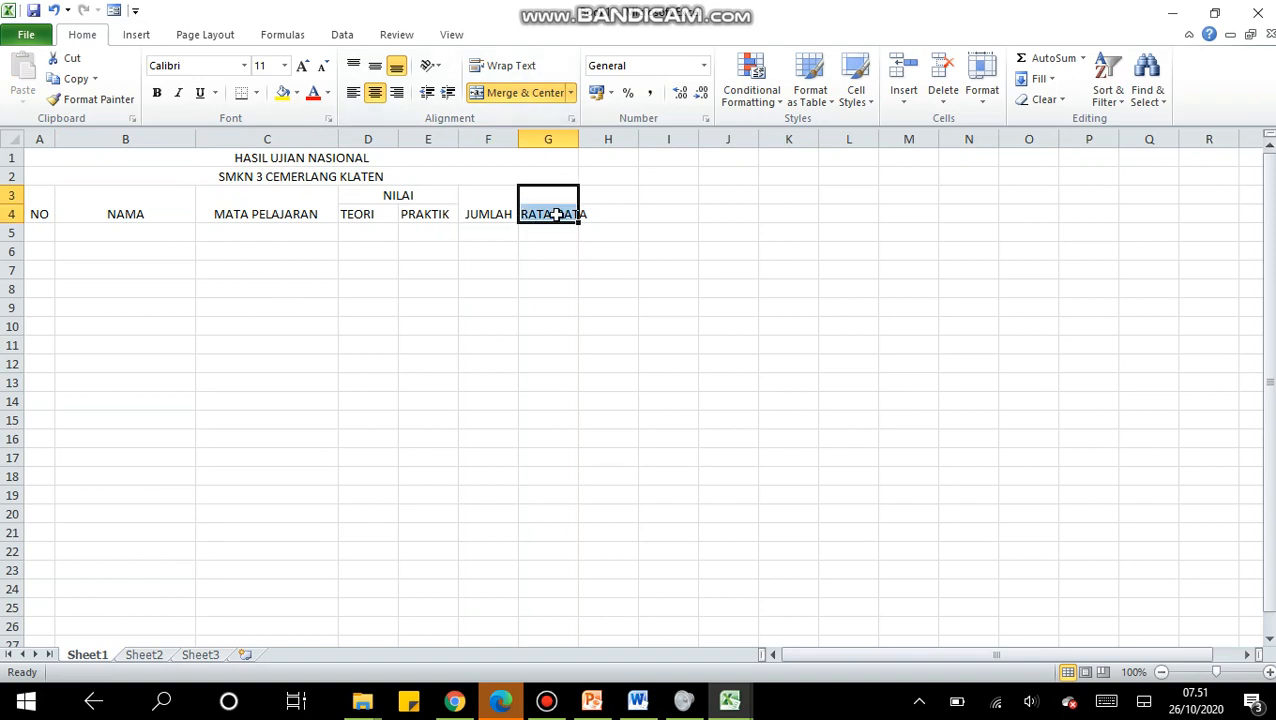
left_click(535, 105)
left_click_drag(578, 140, 594, 140)
left_click(268, 271)
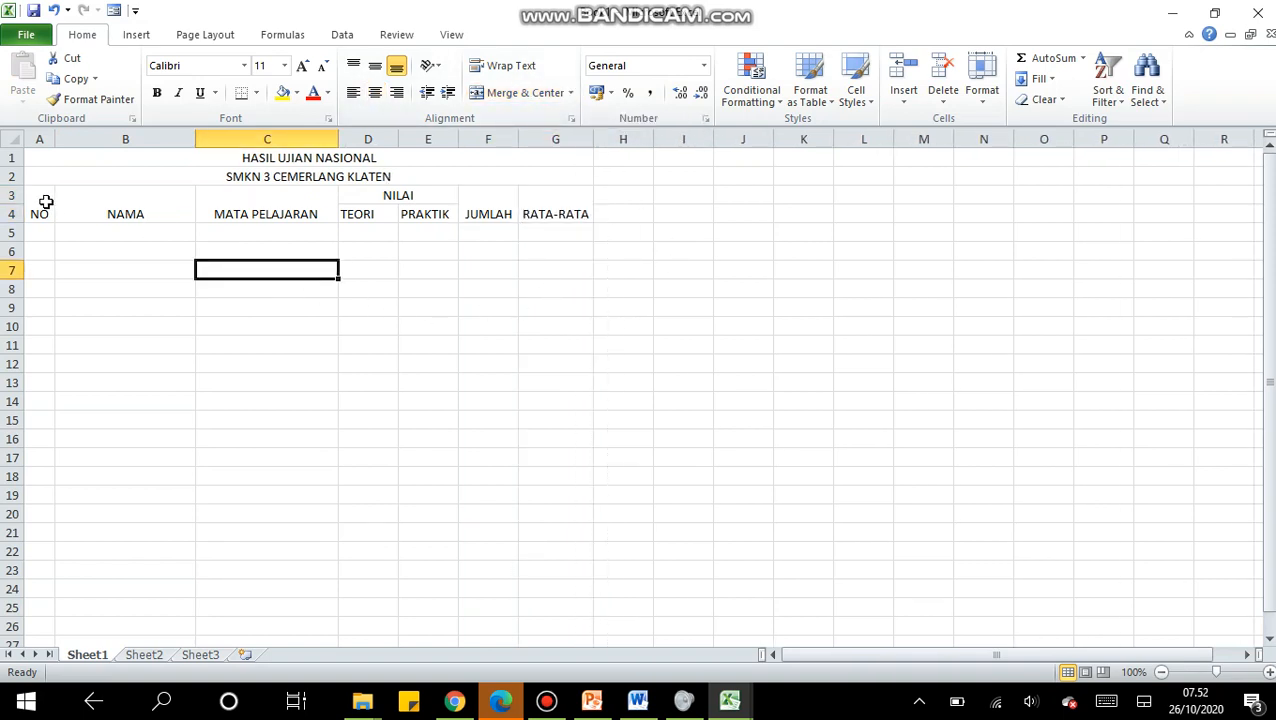
Step: Align the table headers in A3:G4 vertically to the middle and make them bold
left_click_drag(43, 207, 558, 211)
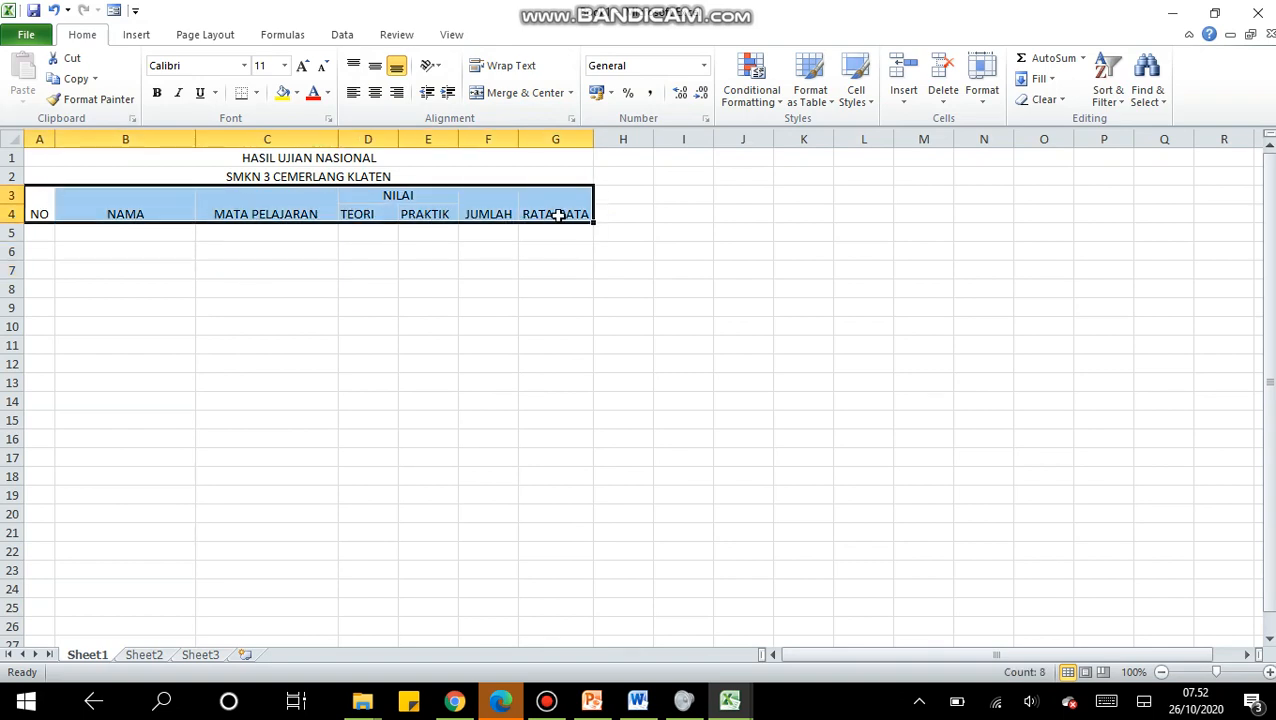
left_click(378, 72)
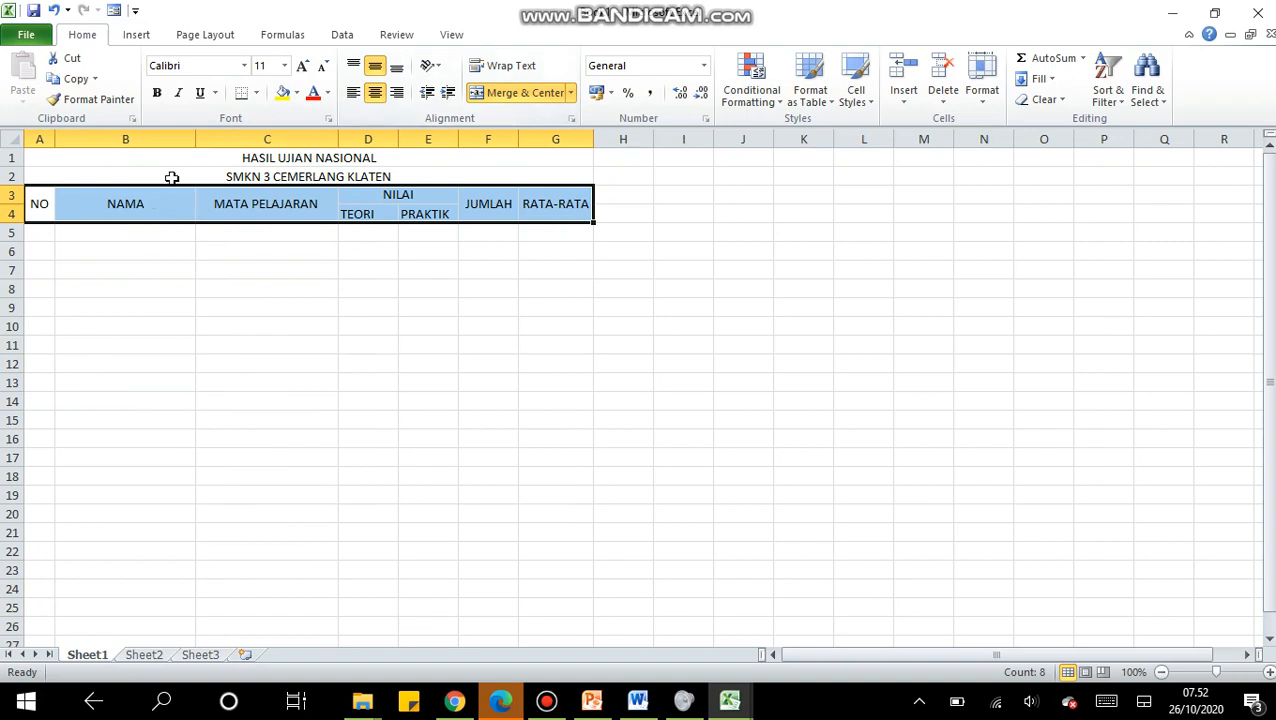
left_click(157, 92)
Step: Make the two title lines in rows 1 and 2 bold
left_click_drag(258, 157, 272, 174)
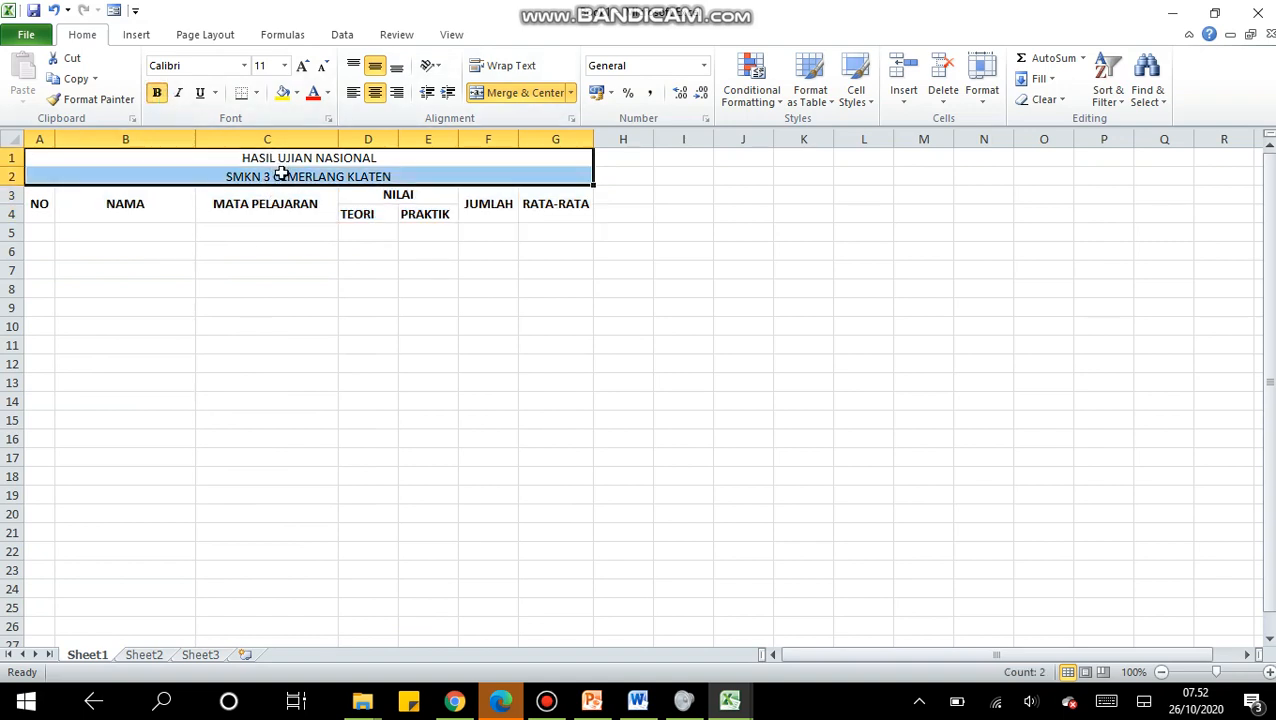
left_click(157, 92)
left_click(214, 232)
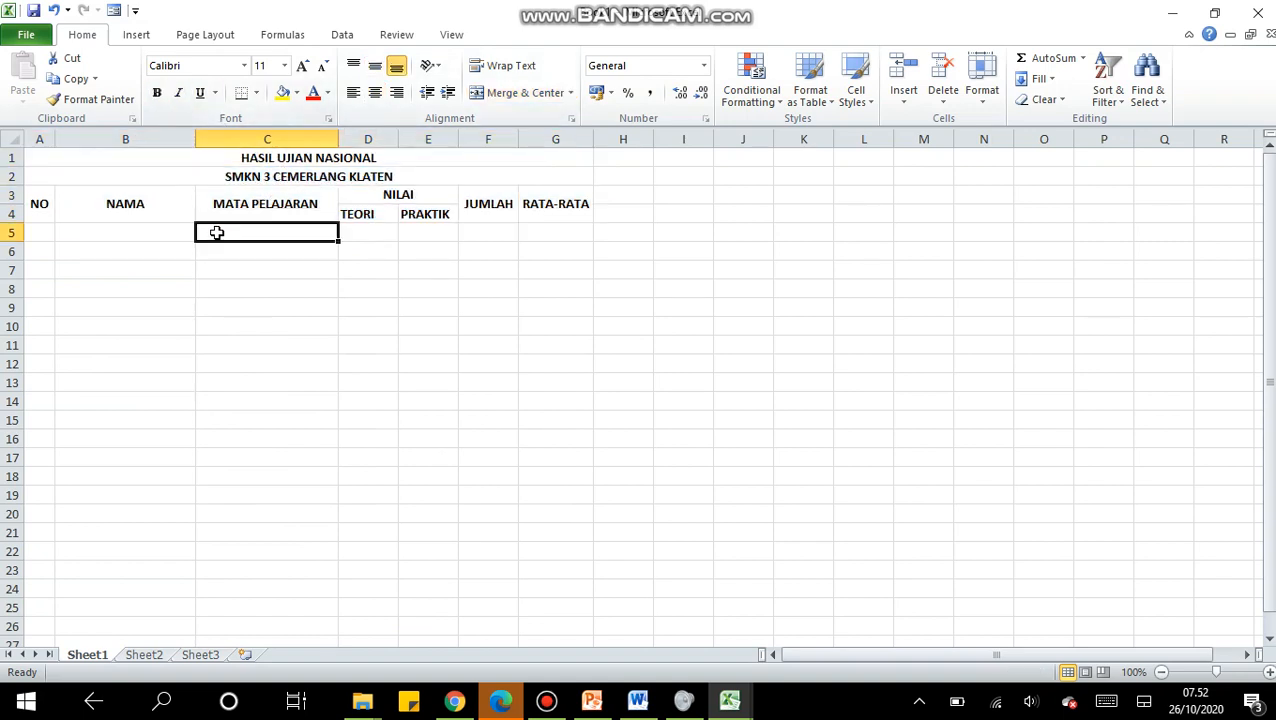
left_click_drag(42, 203, 542, 311)
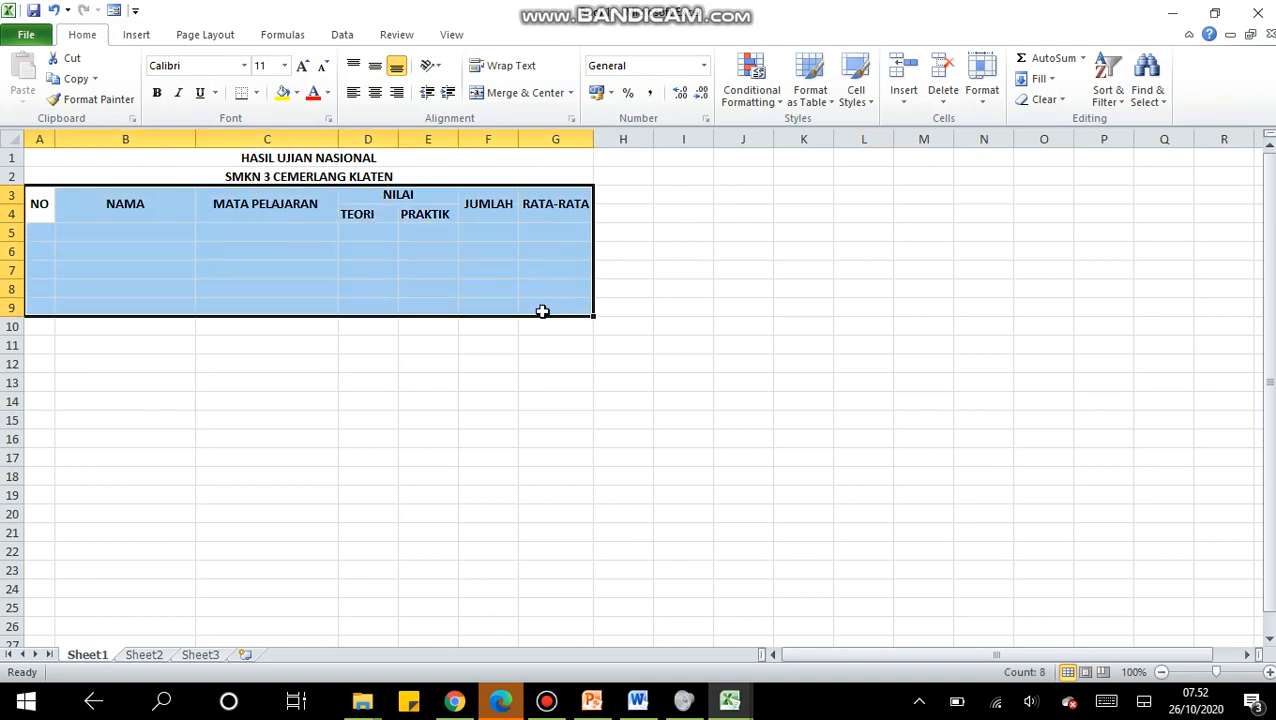
left_click(108, 265)
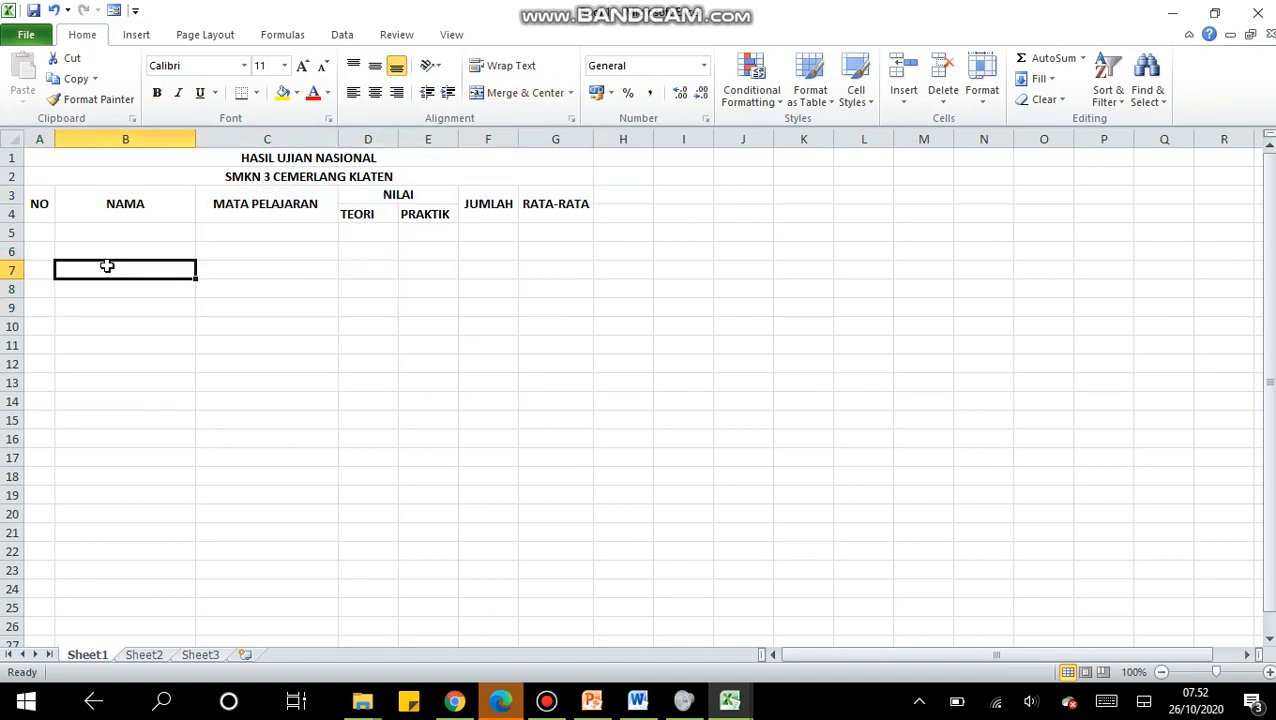
Step: Number the NO column from 1 to 5 in A5:A9 by entering 1 and 2 and filling the series down
left_click(38, 235)
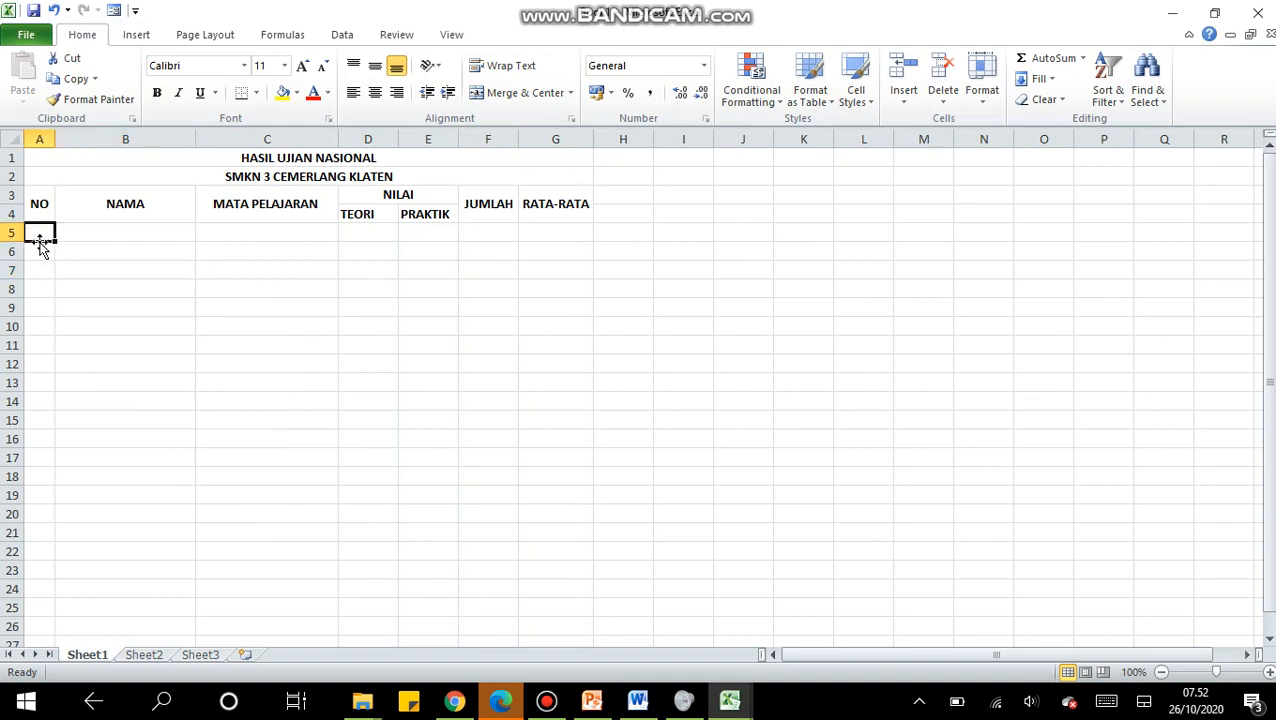
type("1")
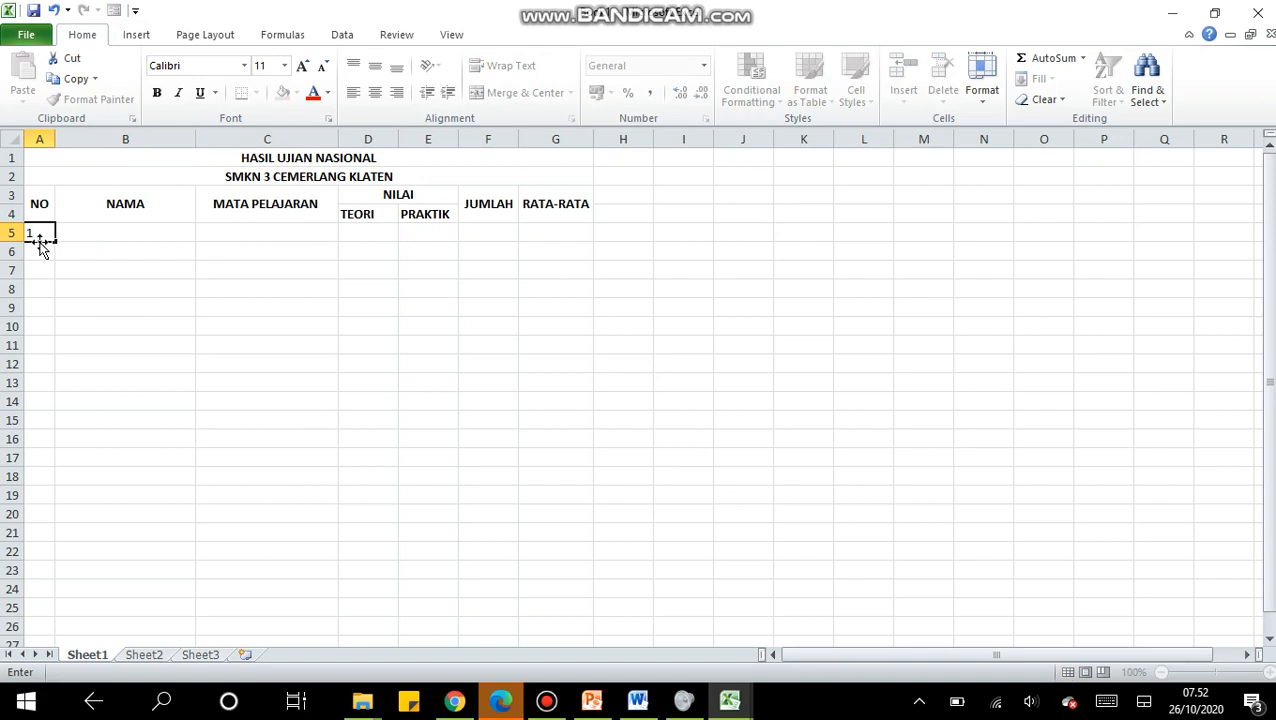
key("Return")
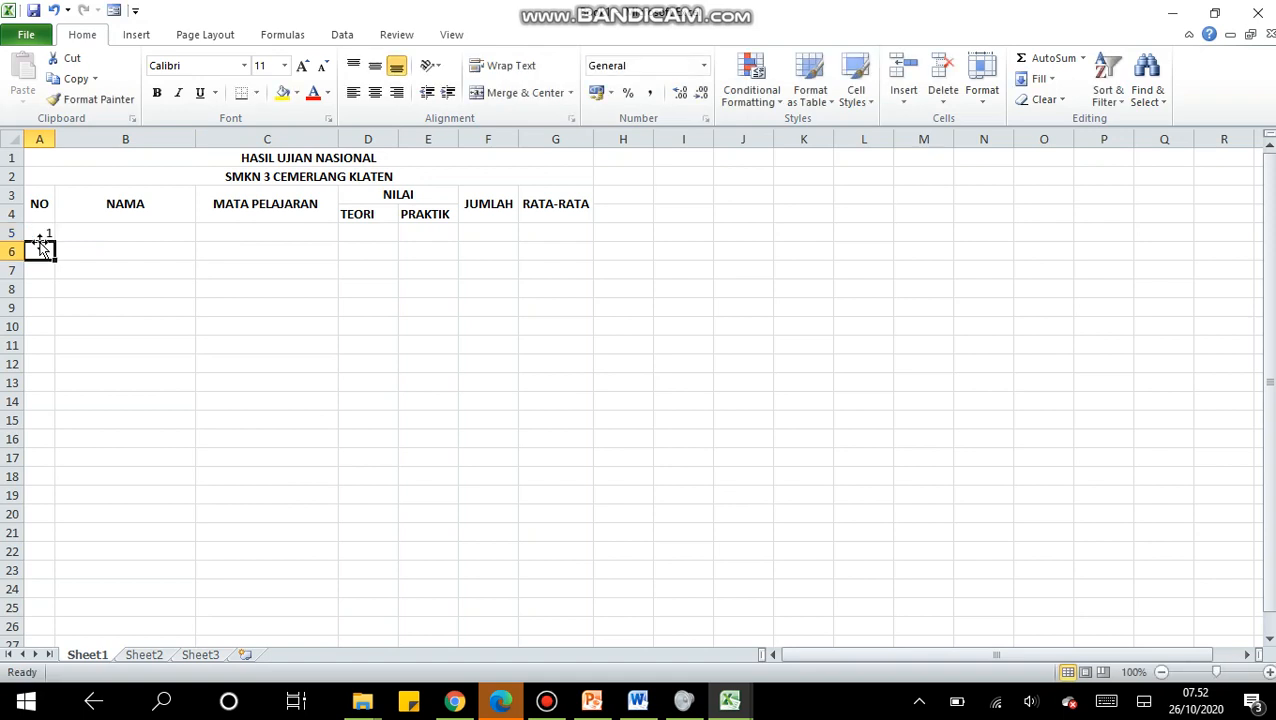
type("2")
key("Return")
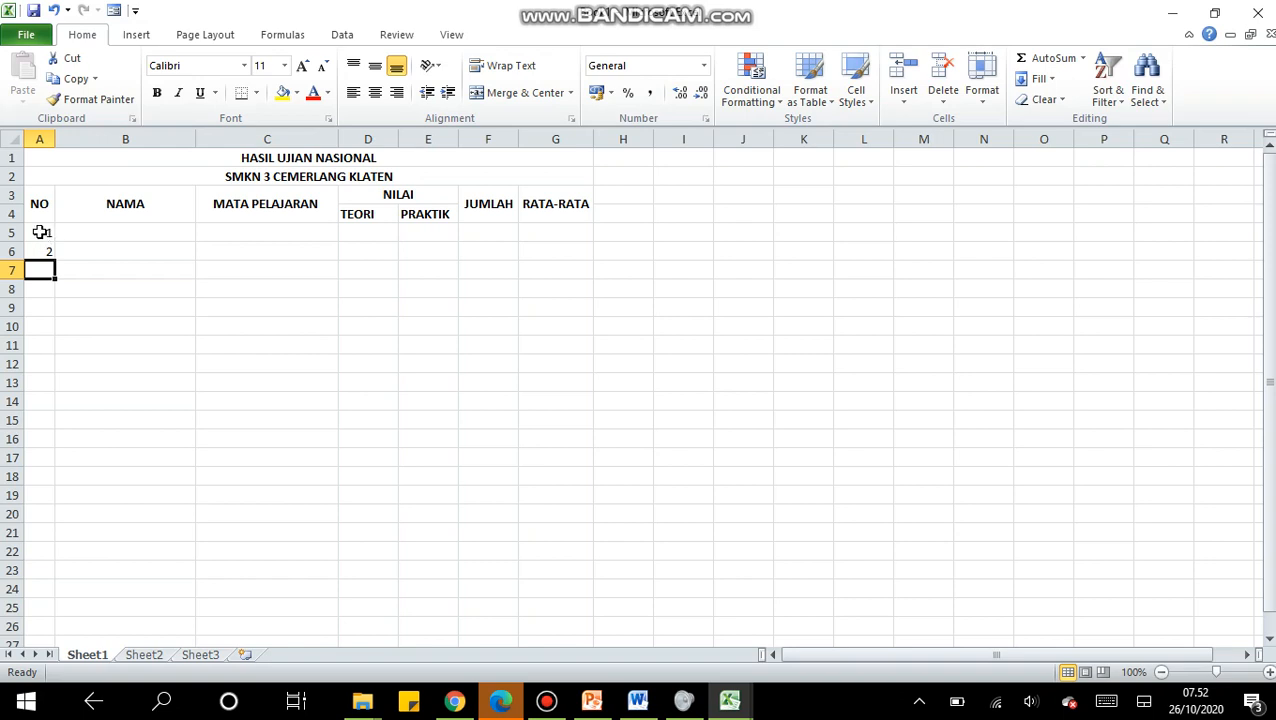
left_click(40, 232)
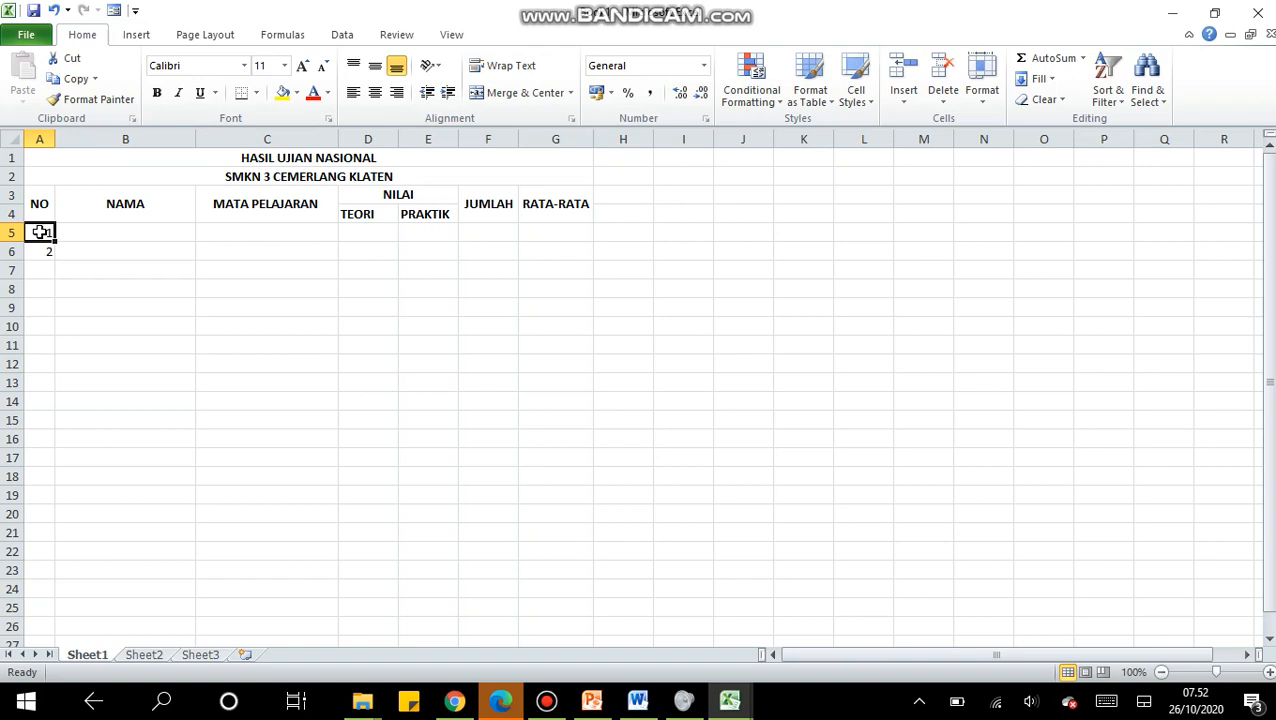
left_click_drag(40, 233, 40, 243)
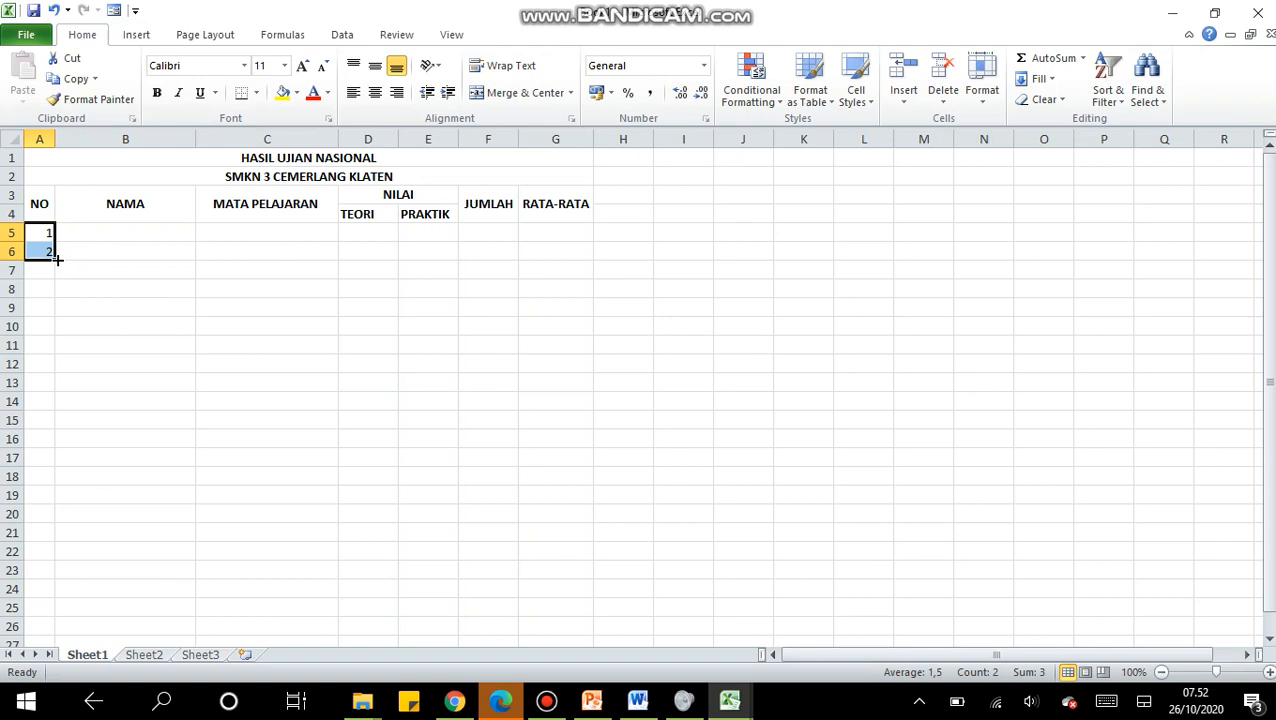
left_click_drag(57, 259, 57, 313)
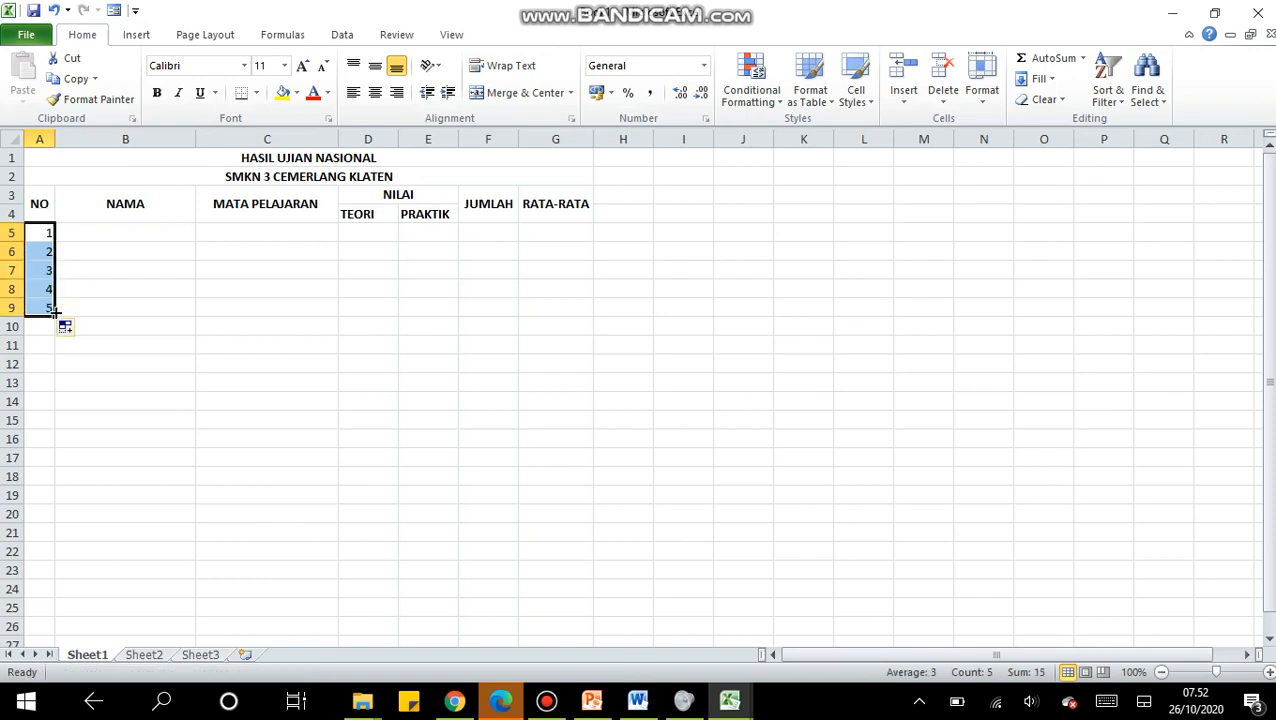
Step: Enter the five students' first names in the NAMA column, B5:B9
left_click(68, 232)
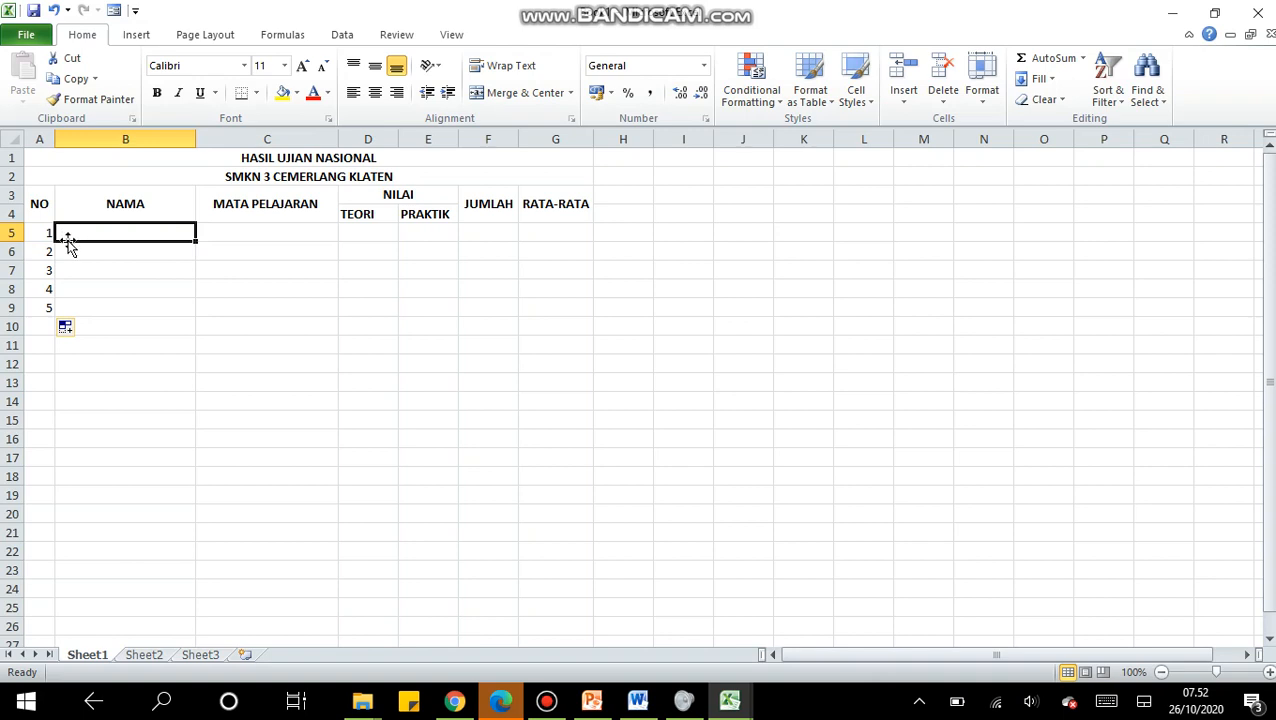
type("AMBAR")
key("Return")
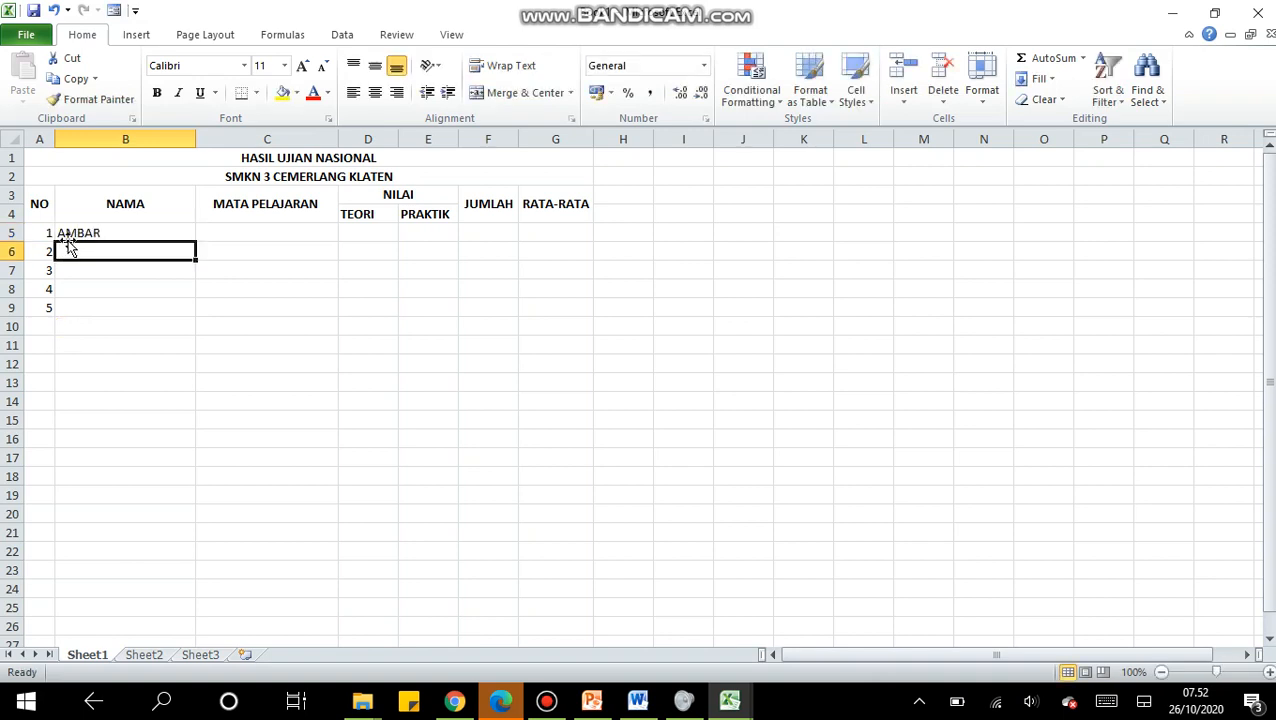
type("LION")
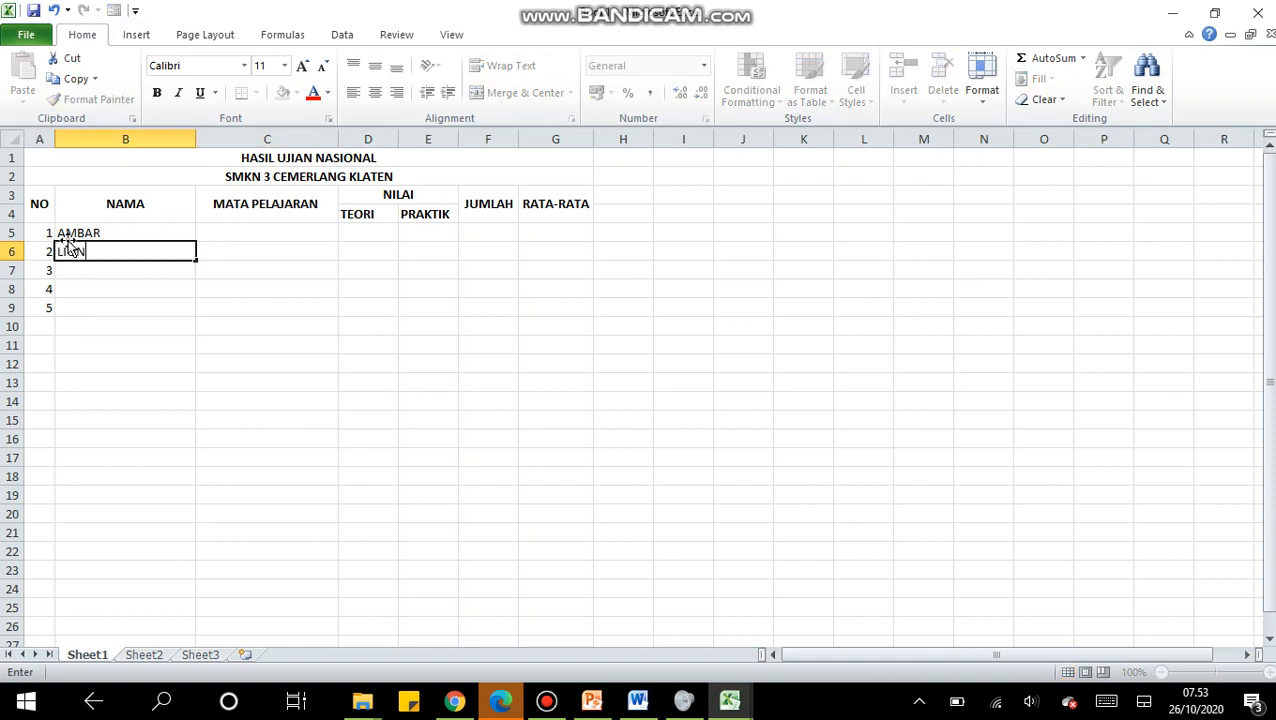
type("I")
key("Return")
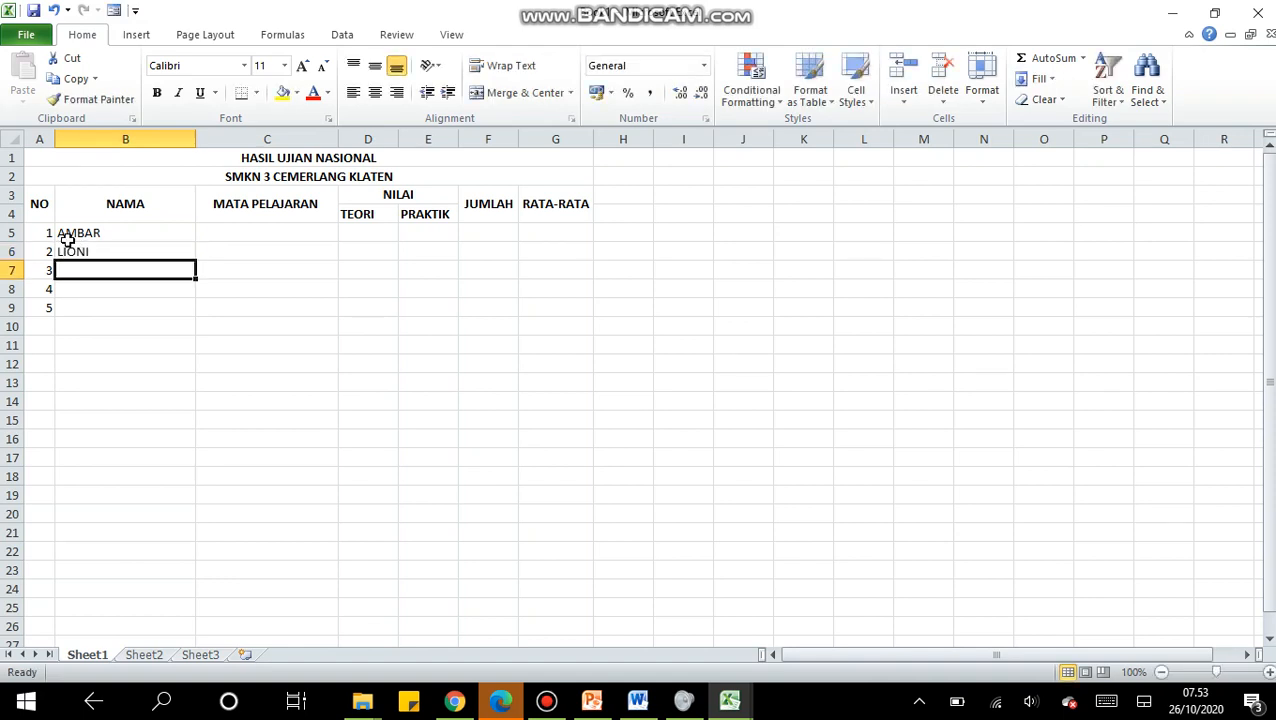
type("SHIR")
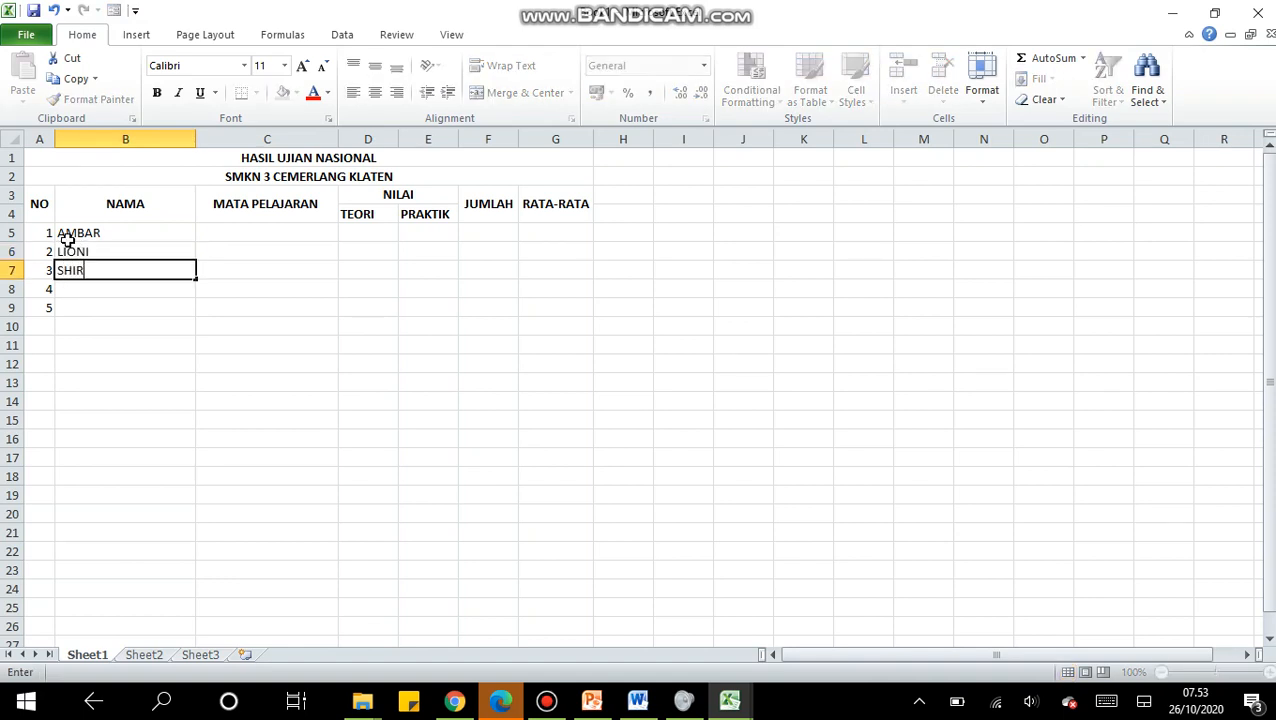
type("KAM")
key("Return")
type("BUDI")
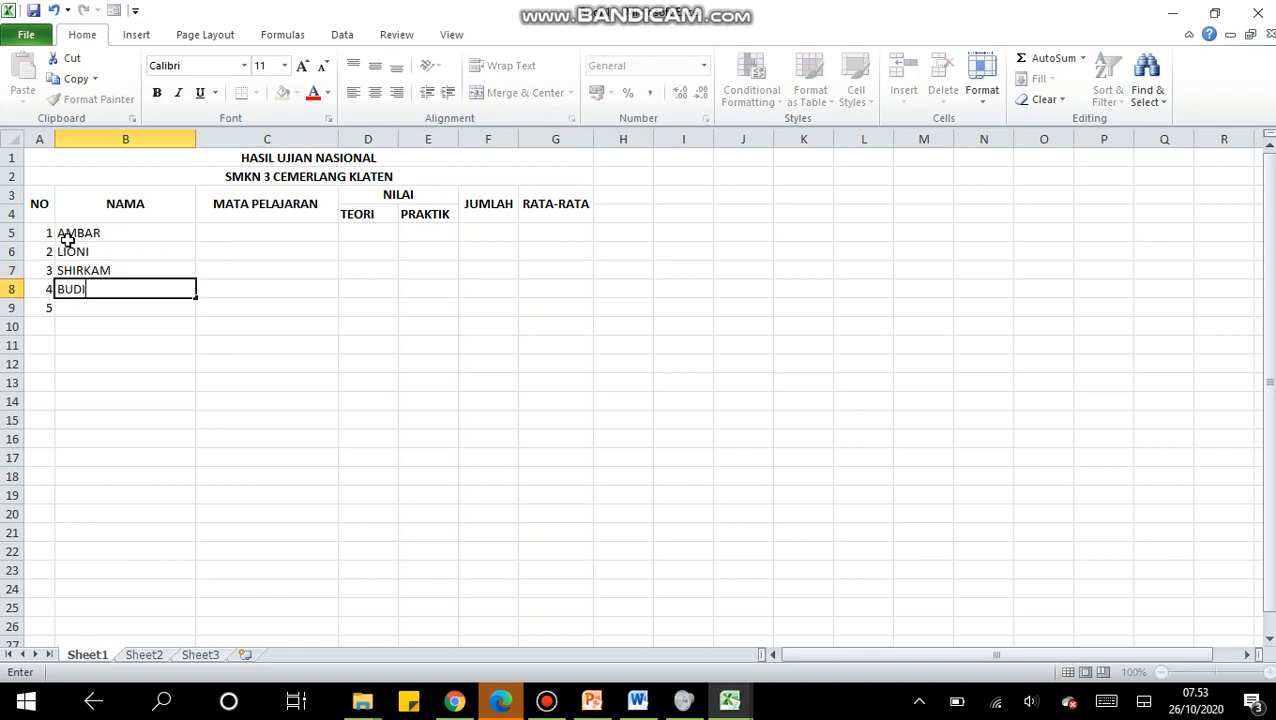
key("Return")
type("NANDA")
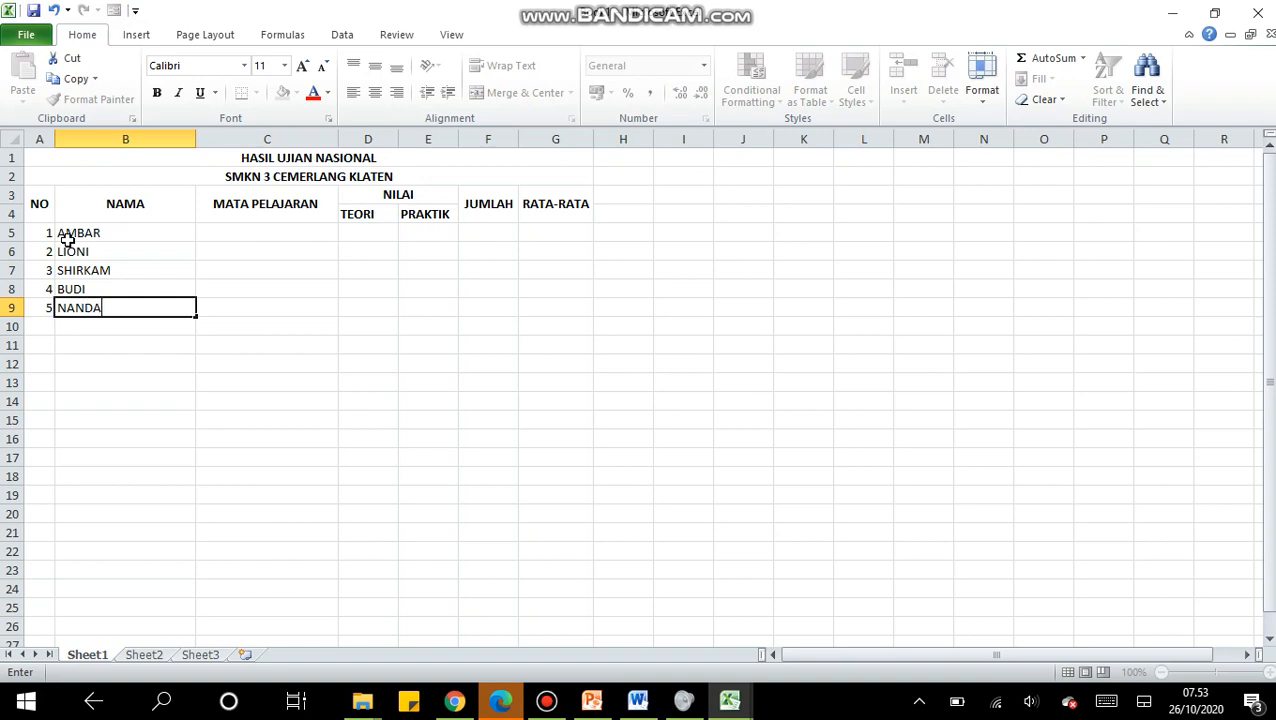
key("Tab")
Step: Enter KOMPUTER as the subject for the first two students in C5 and C6
key("Up")
key("Up")
key("Up")
key("Up")
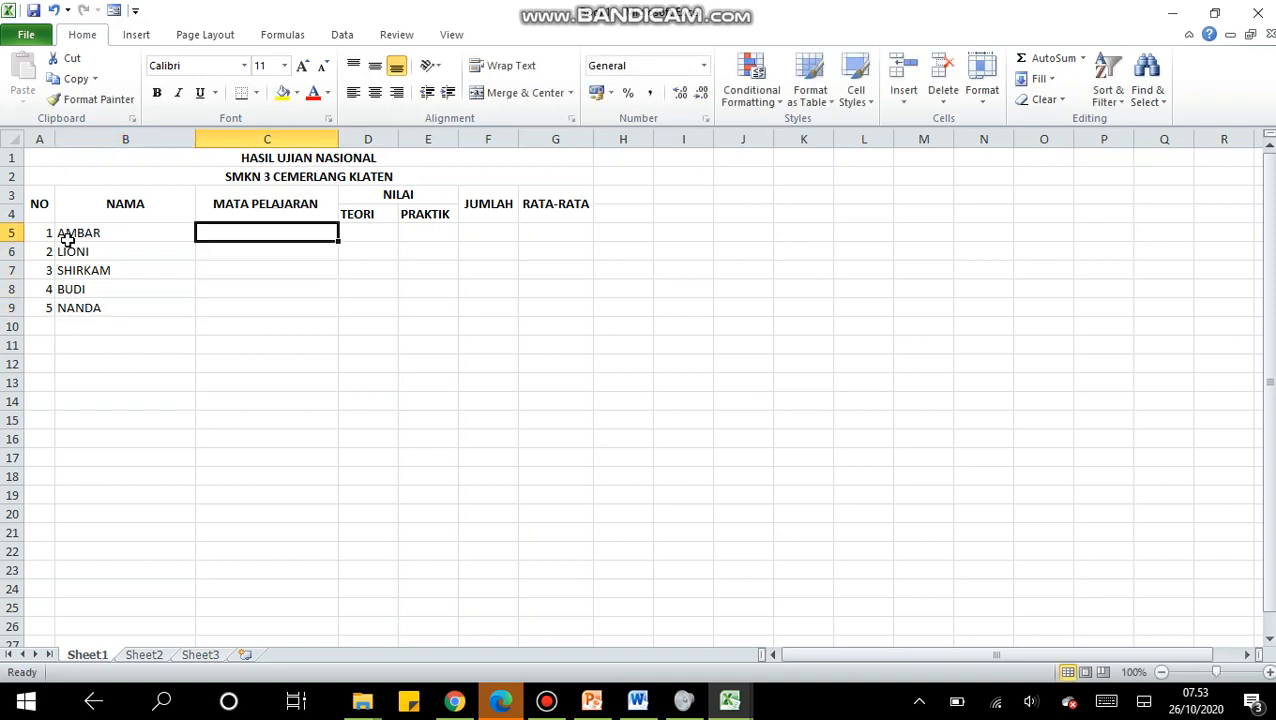
type("KO")
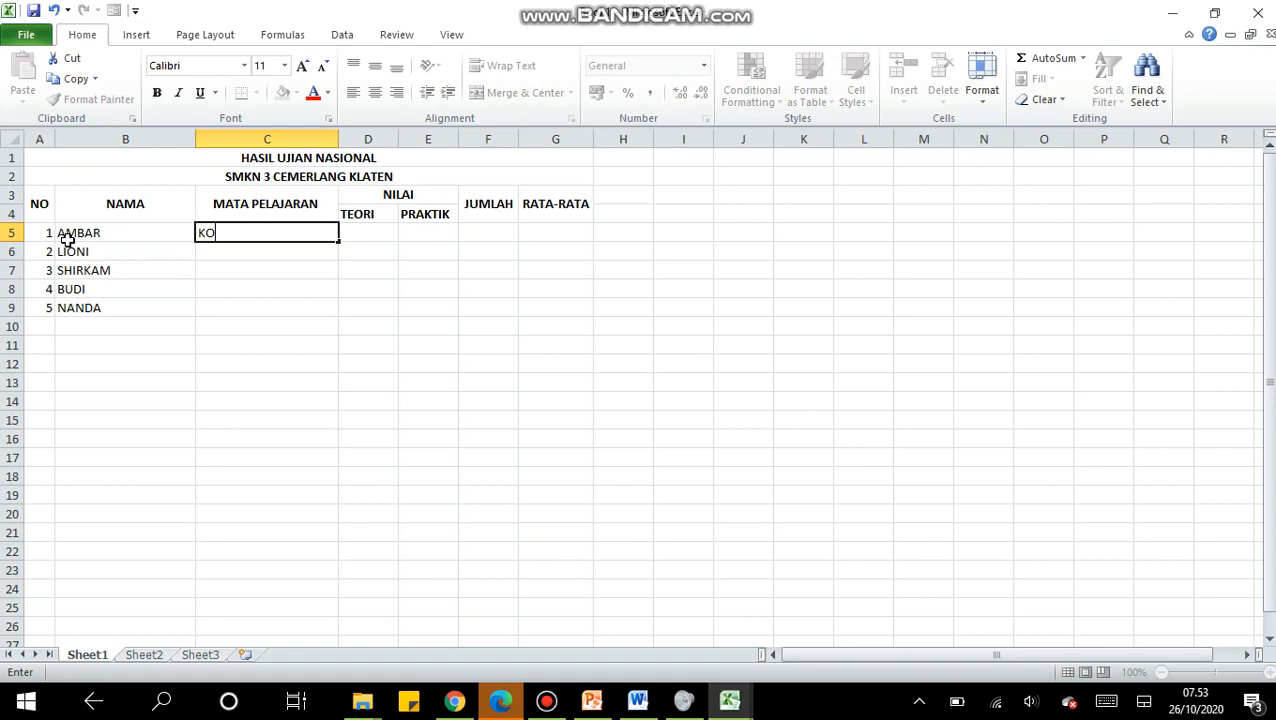
type("MPUTER")
key("Return")
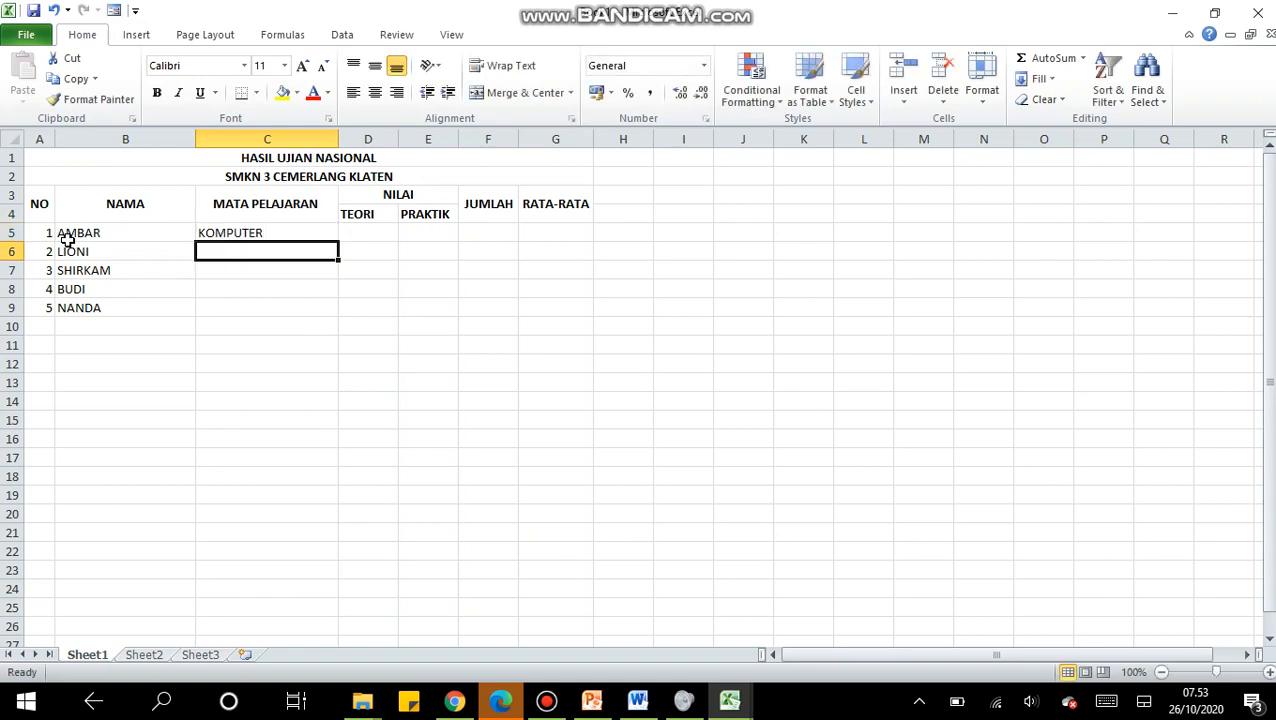
type("K")
key("Return")
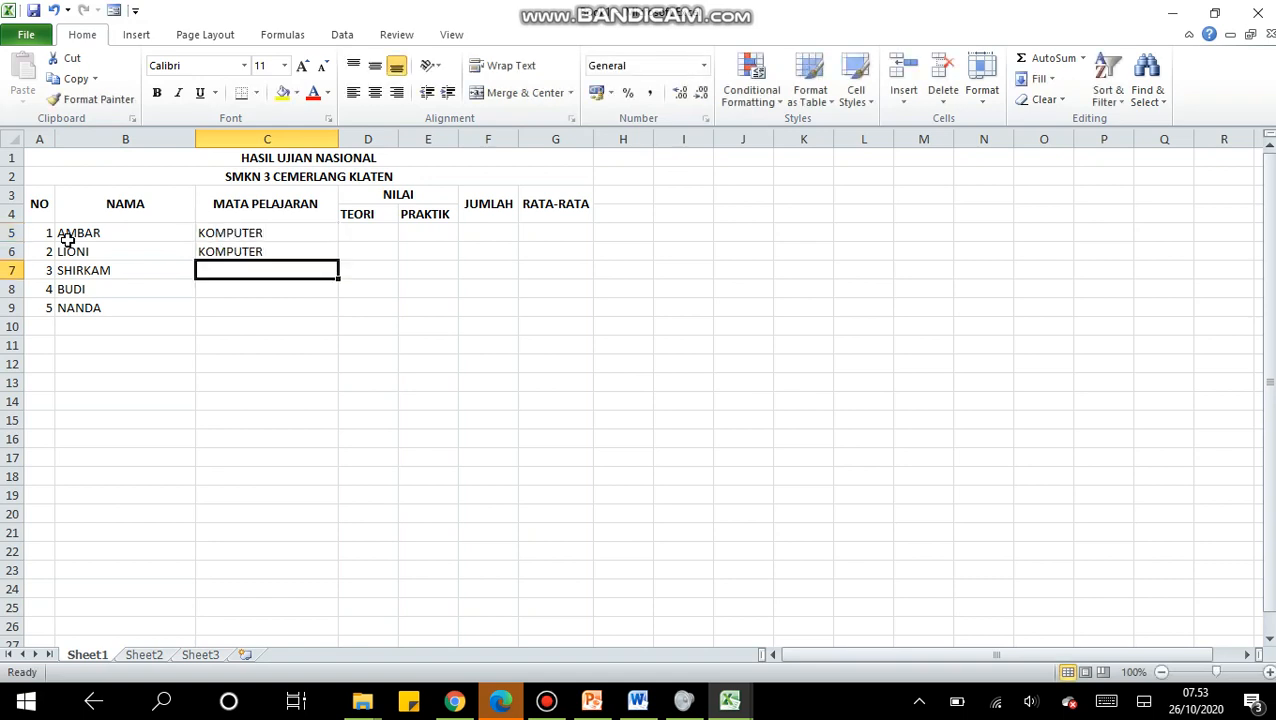
Step: Enter the subjects BAHASA INGGRIS in C7 and C8 and AKUNTANSI in C9
type("BAHASA")
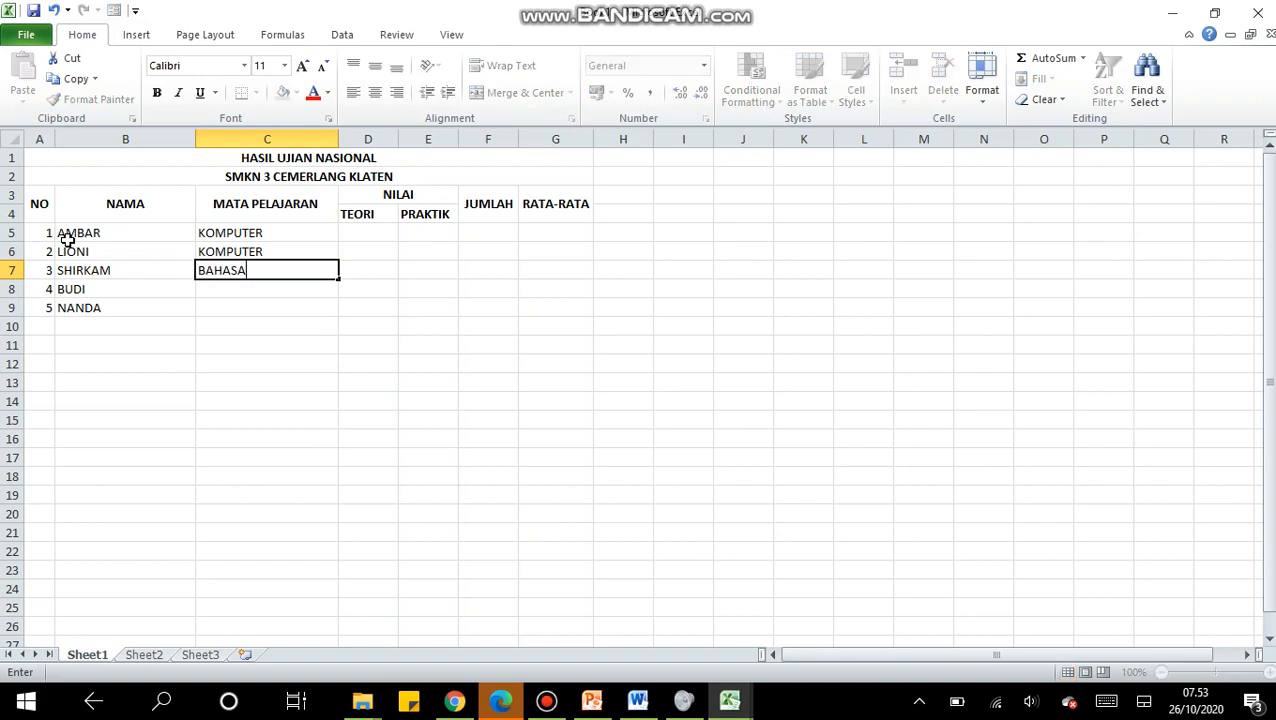
type(" INGGRIS")
key("Return")
type("B")
key("Return")
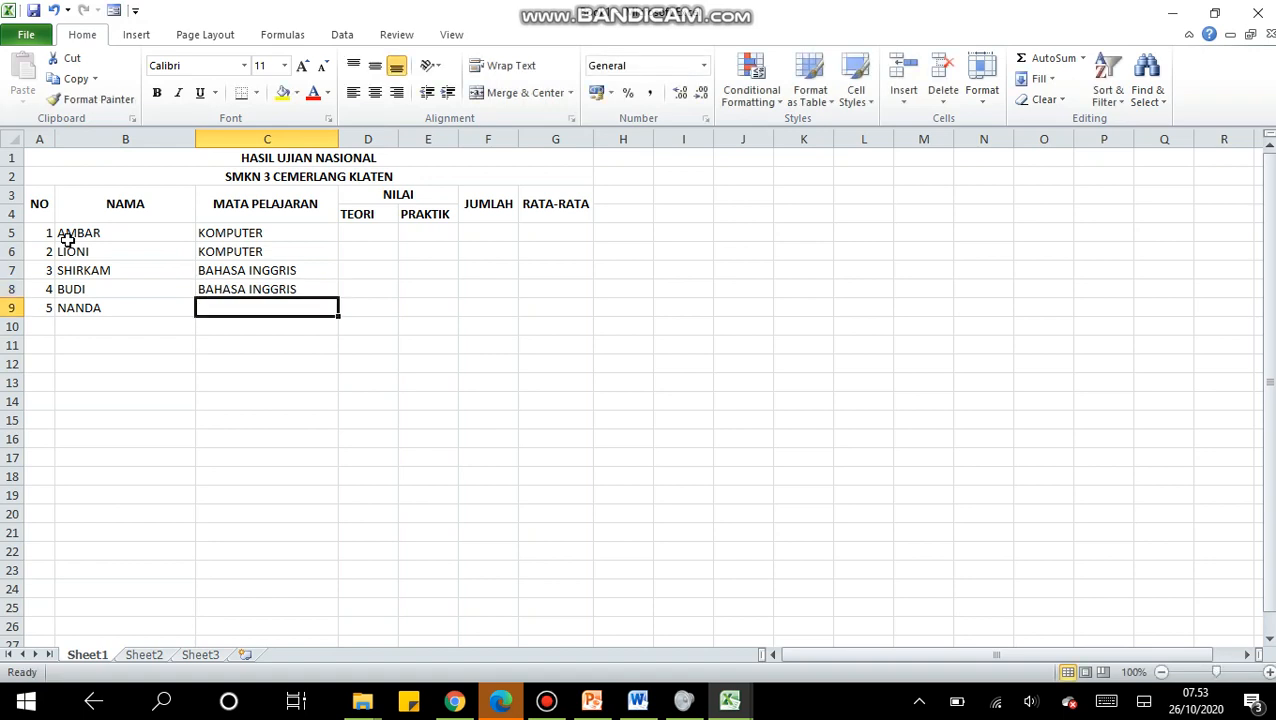
type("AKUNTANSI")
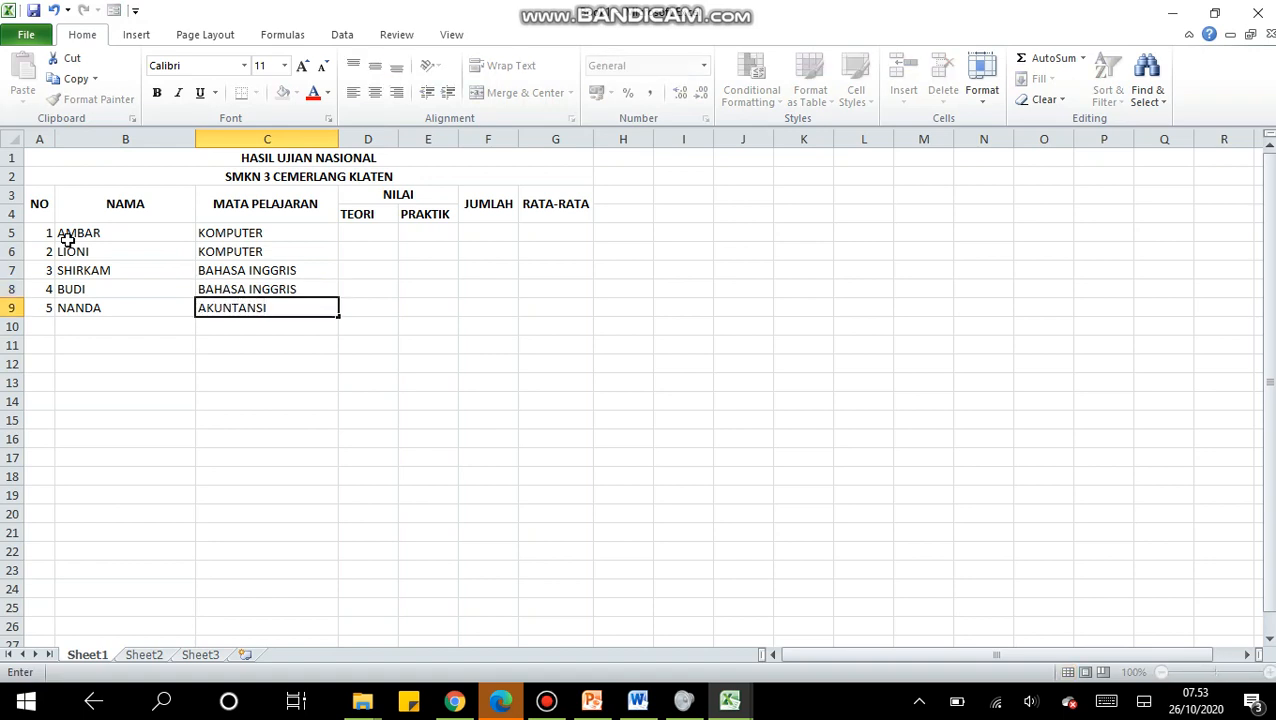
key("Tab")
Step: Enter the TEORI scores 80, 70, 75, 90 and 80 in D5:D9
key("Up")
key("Up")
key("Up")
key("Up")
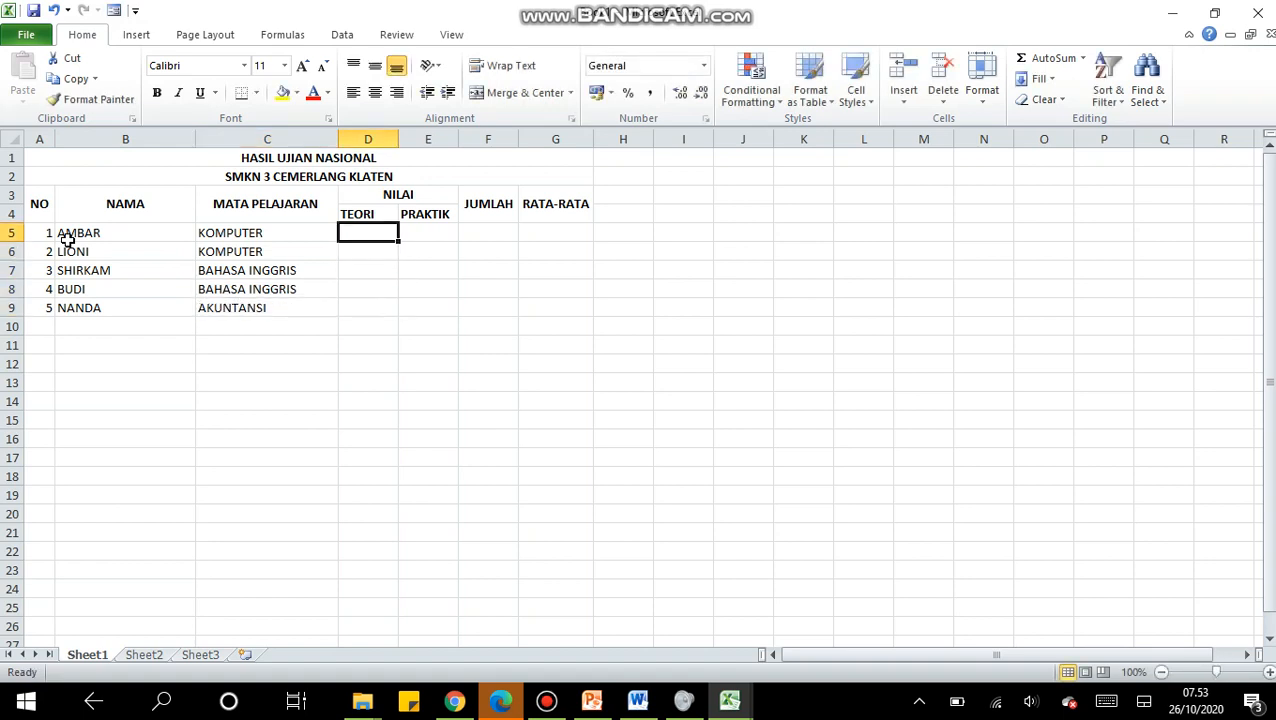
type("80")
key("Return")
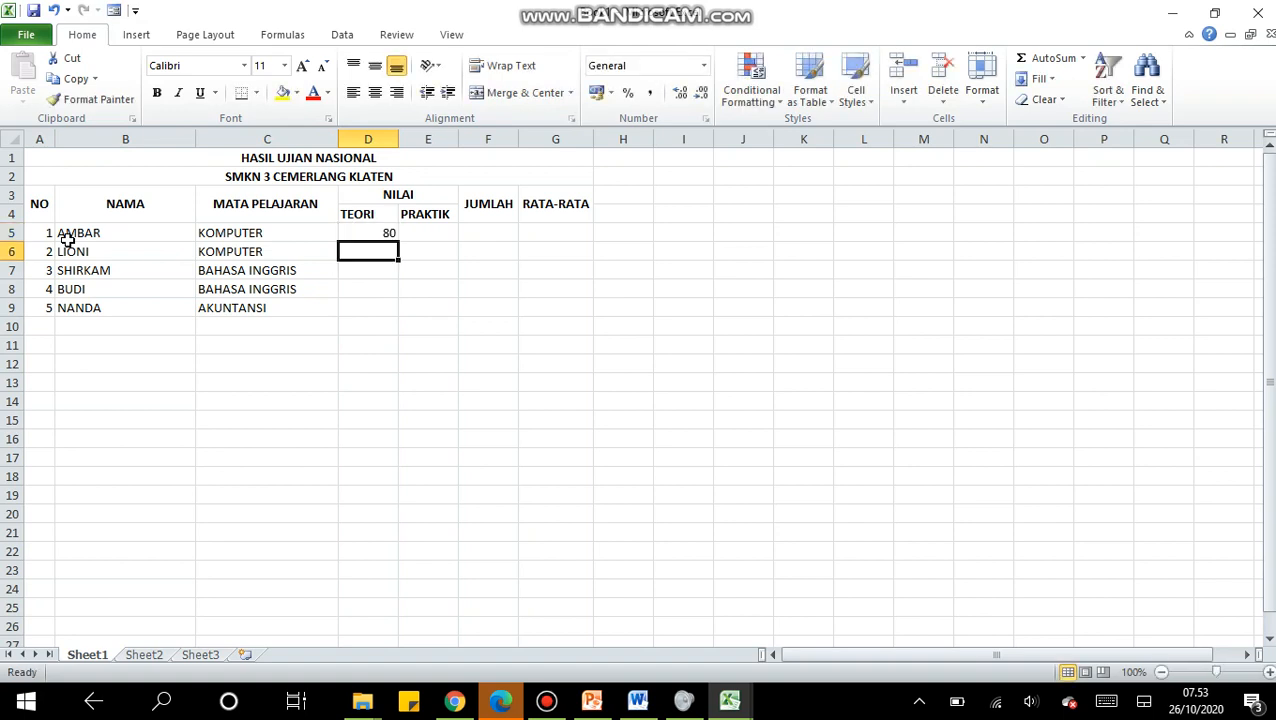
type("70")
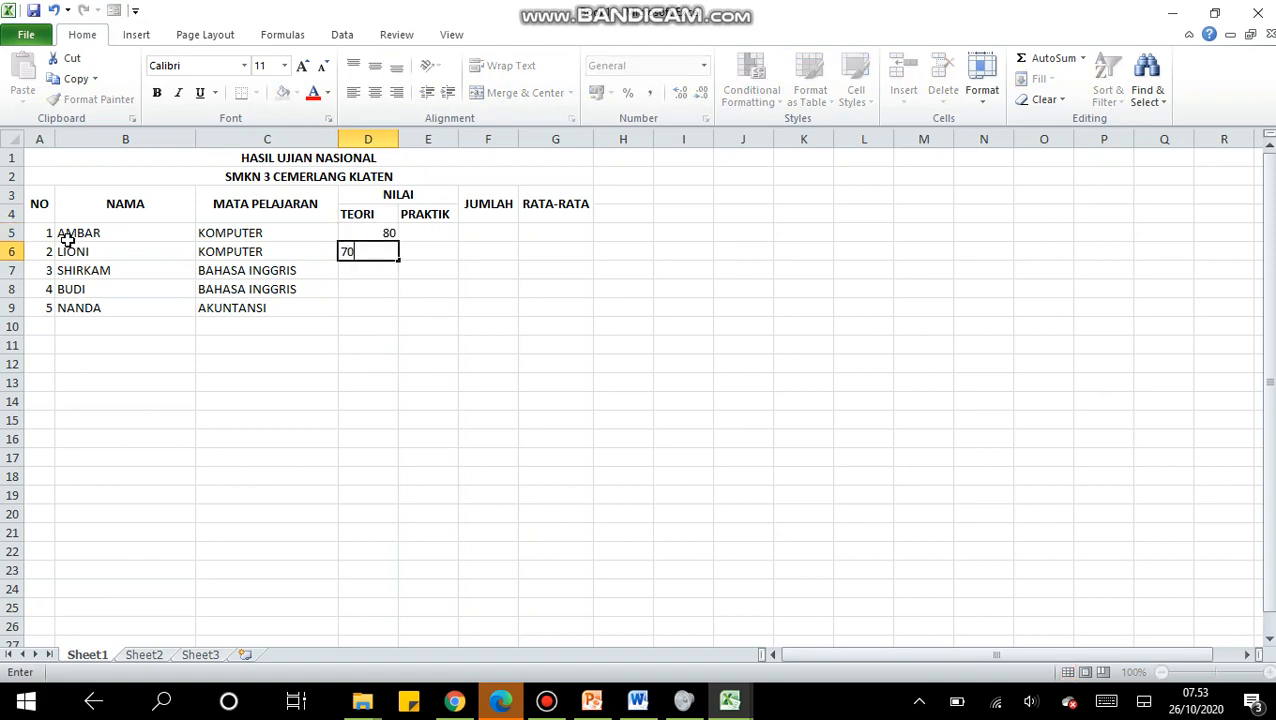
key("Return")
type("75")
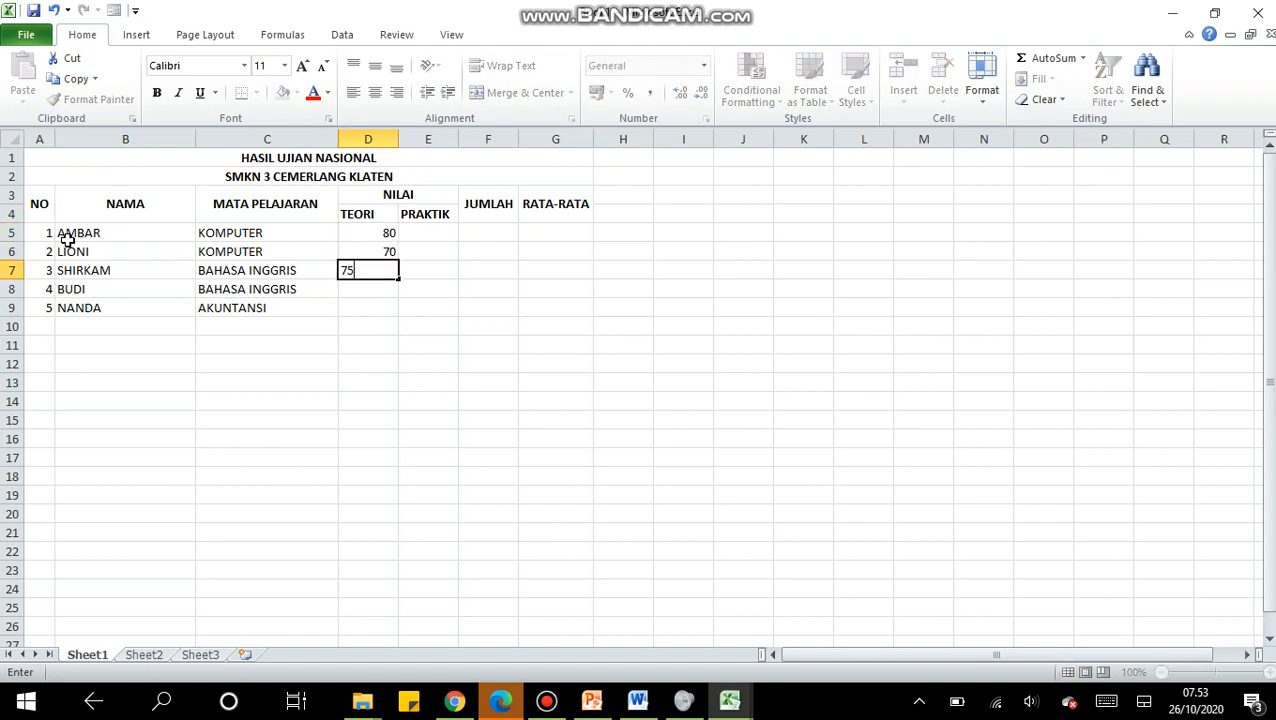
key("Return")
type("90")
key("Return")
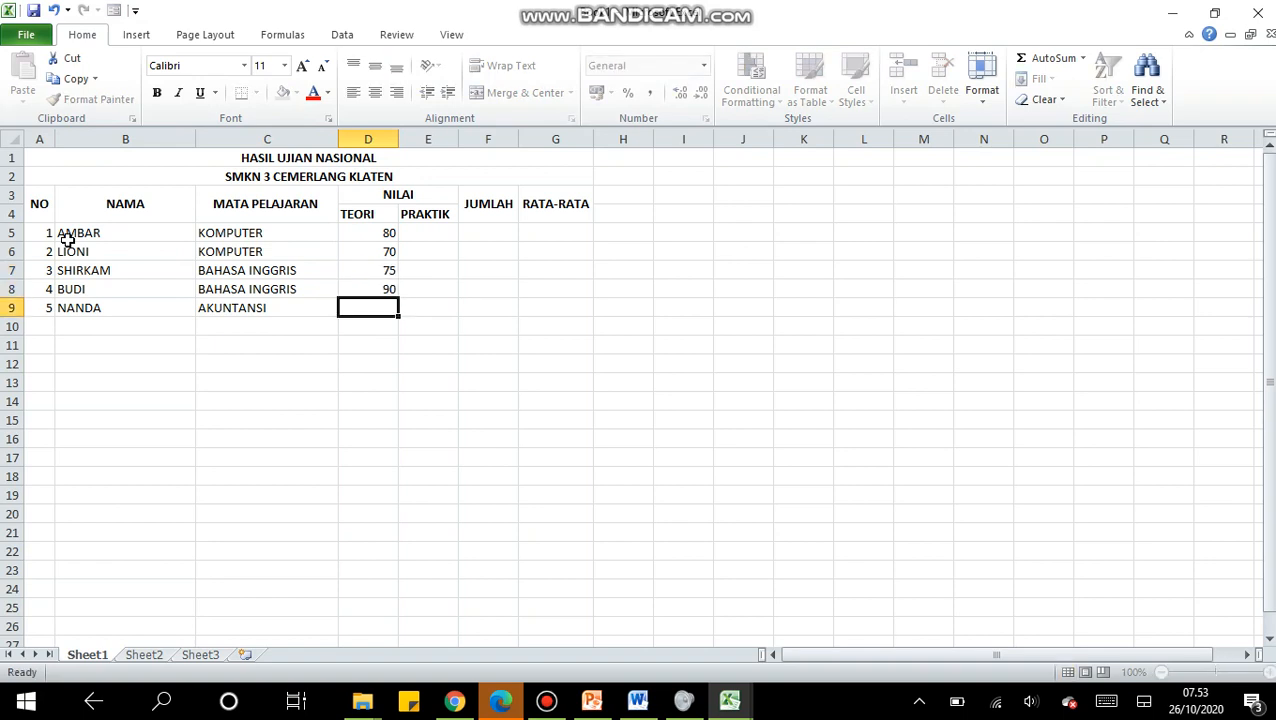
type("85")
key("Tab")
Step: Enter the PRAKTIK scores 90, 90, 90, 80 and 70 in E5:E9
key("Up")
key("Up")
key("Up")
key("Up")
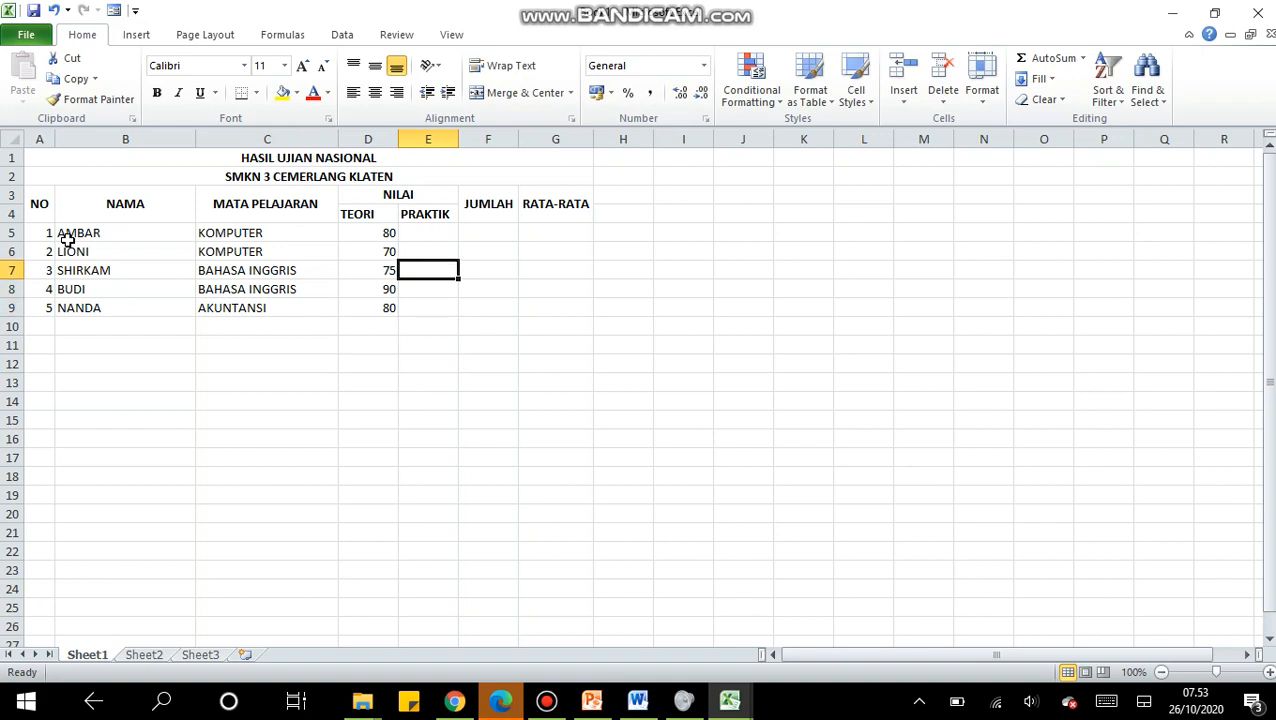
type("90")
key("Return")
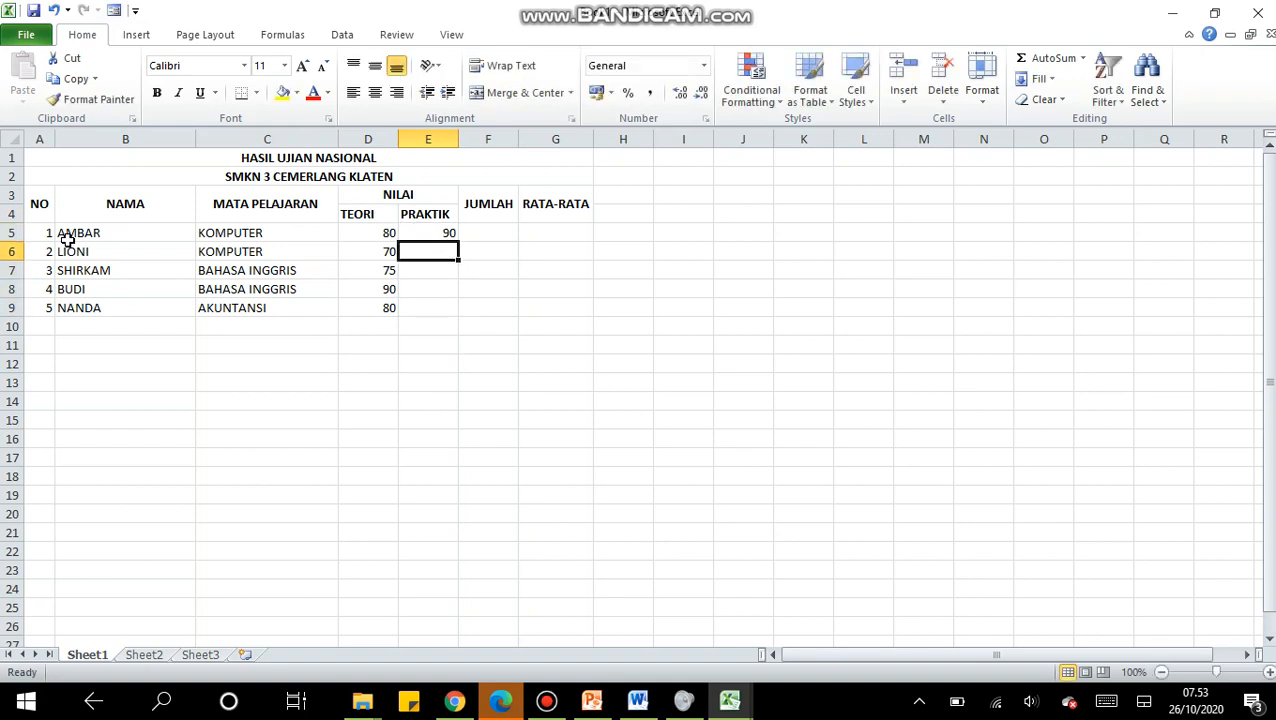
type("90")
key("Return")
type("90")
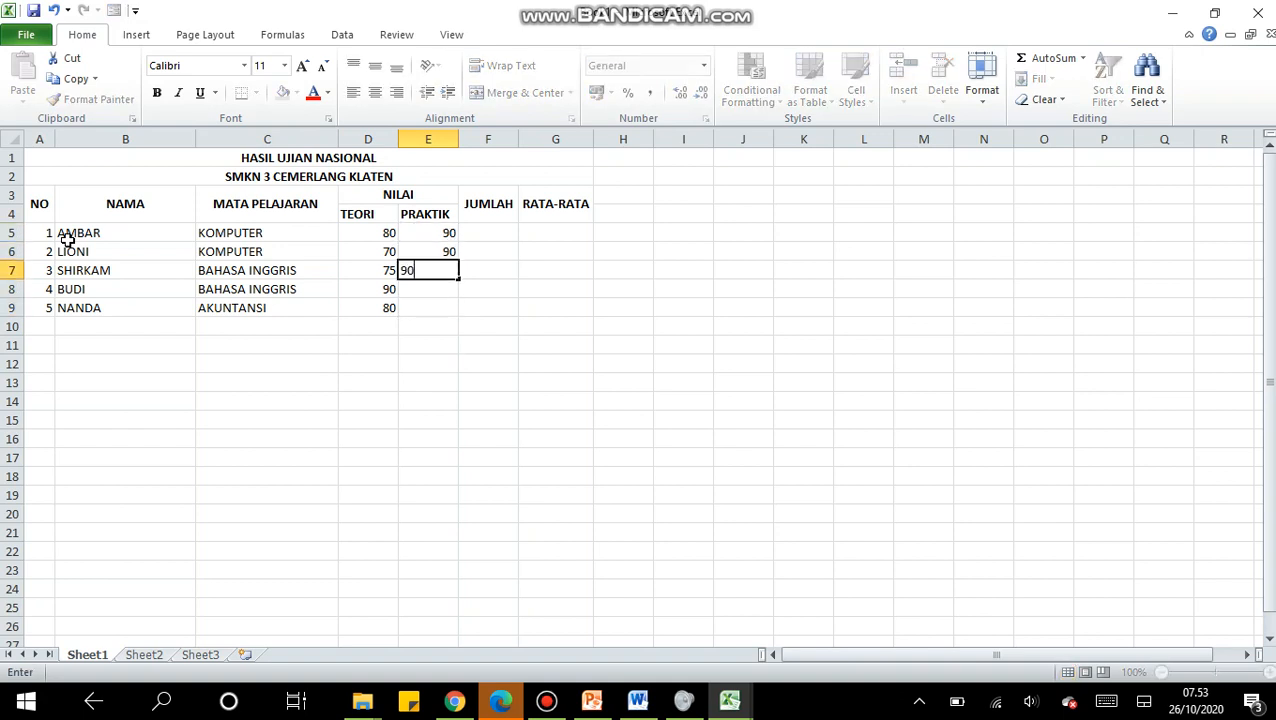
key("Return")
type("80")
key("Return")
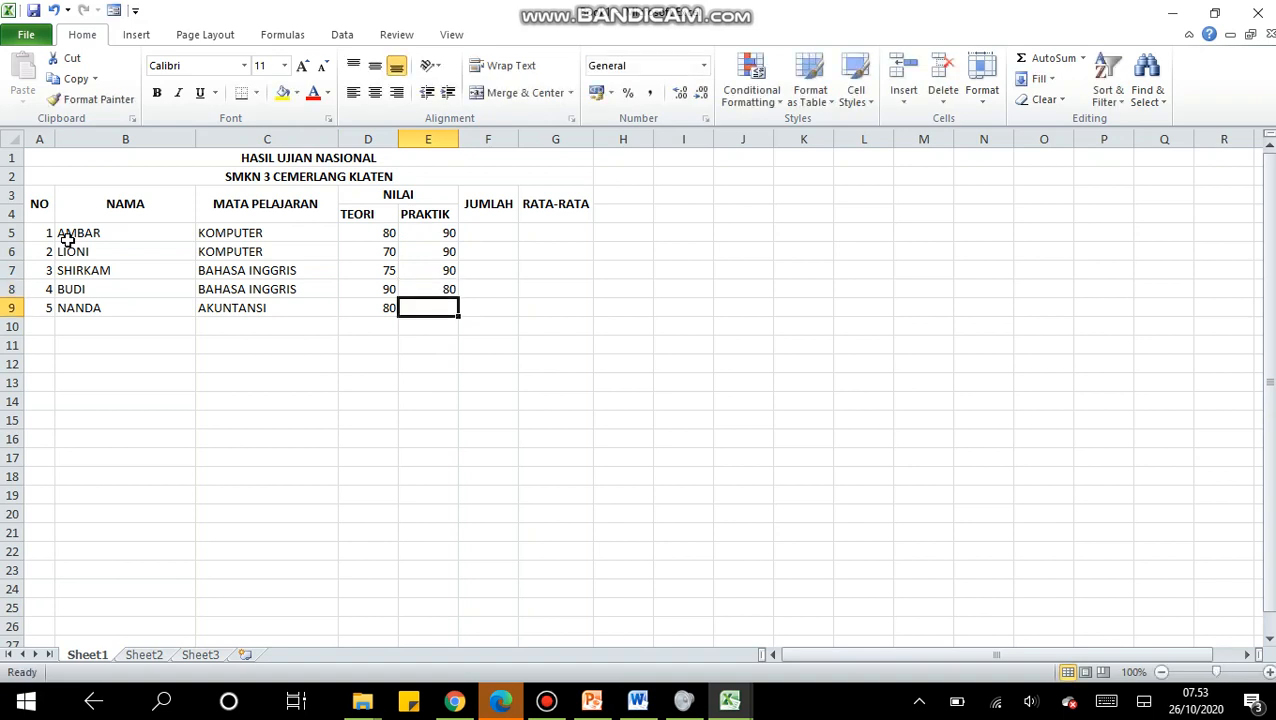
type("70")
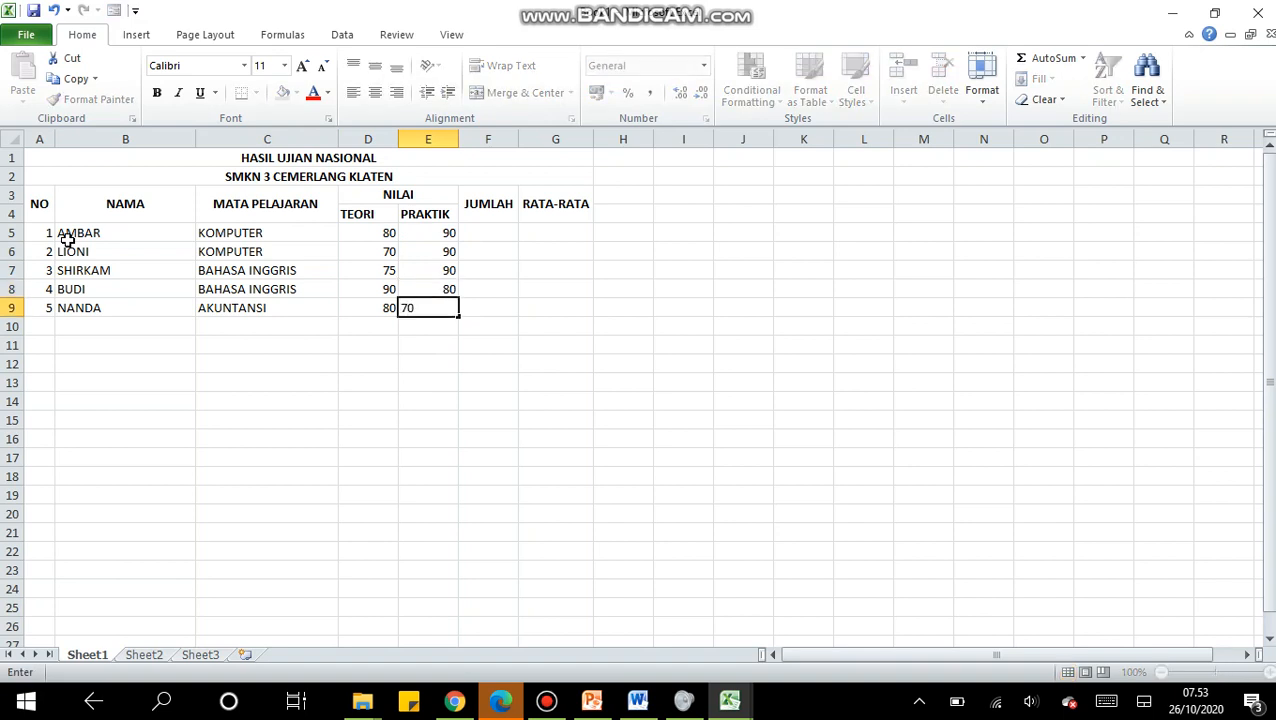
left_click(64, 250)
Step: Apply All Borders to the whole table, from the header rows to the last student, A3:G9
left_click_drag(43, 208, 535, 307)
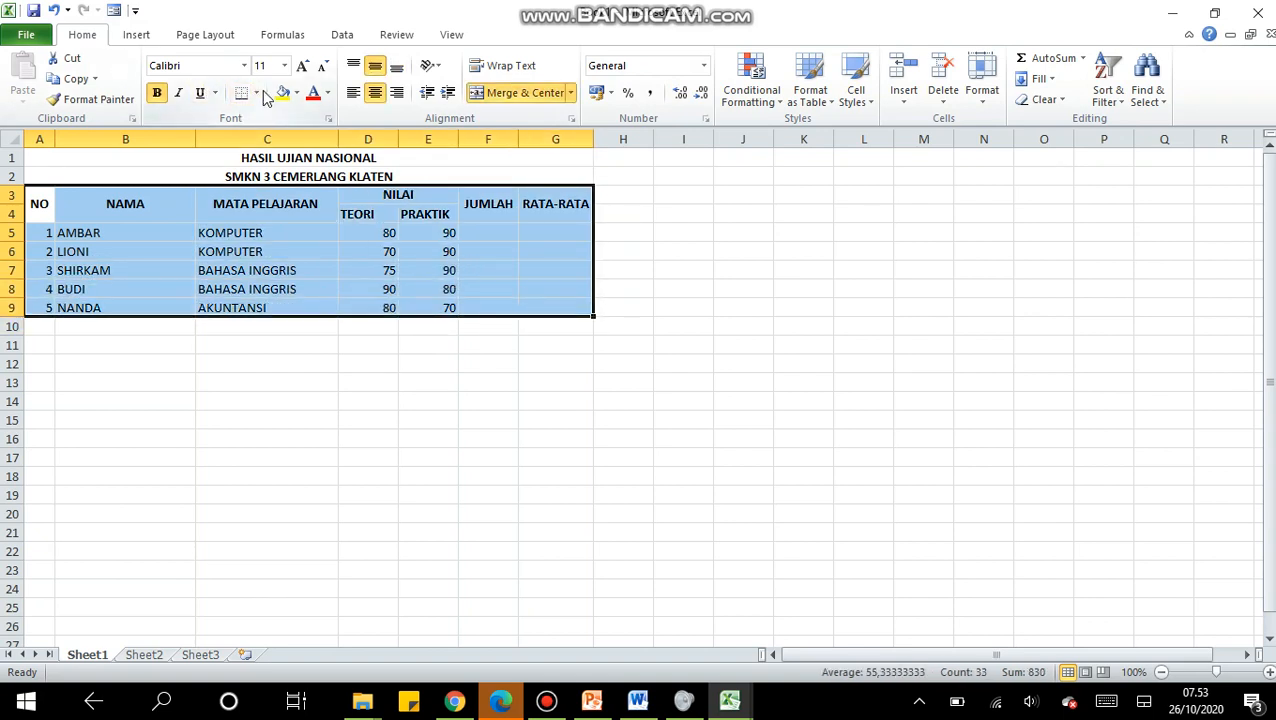
left_click(256, 93)
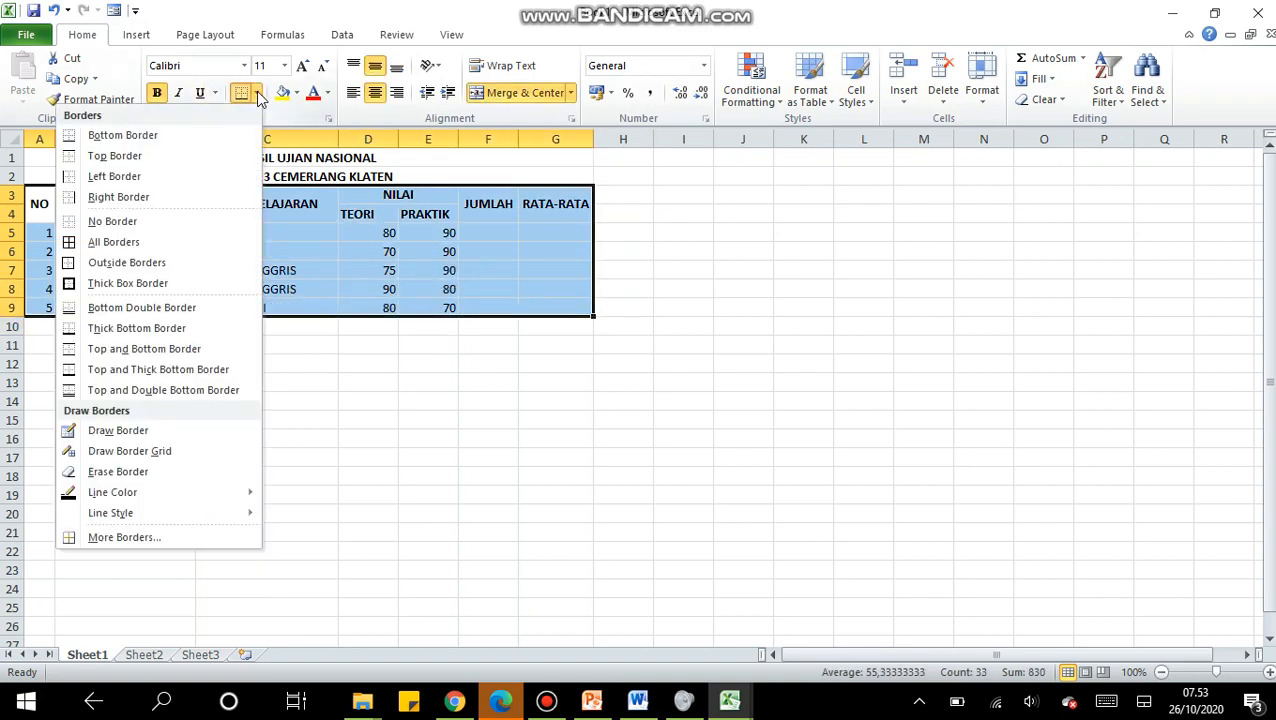
left_click(196, 241)
left_click(223, 361)
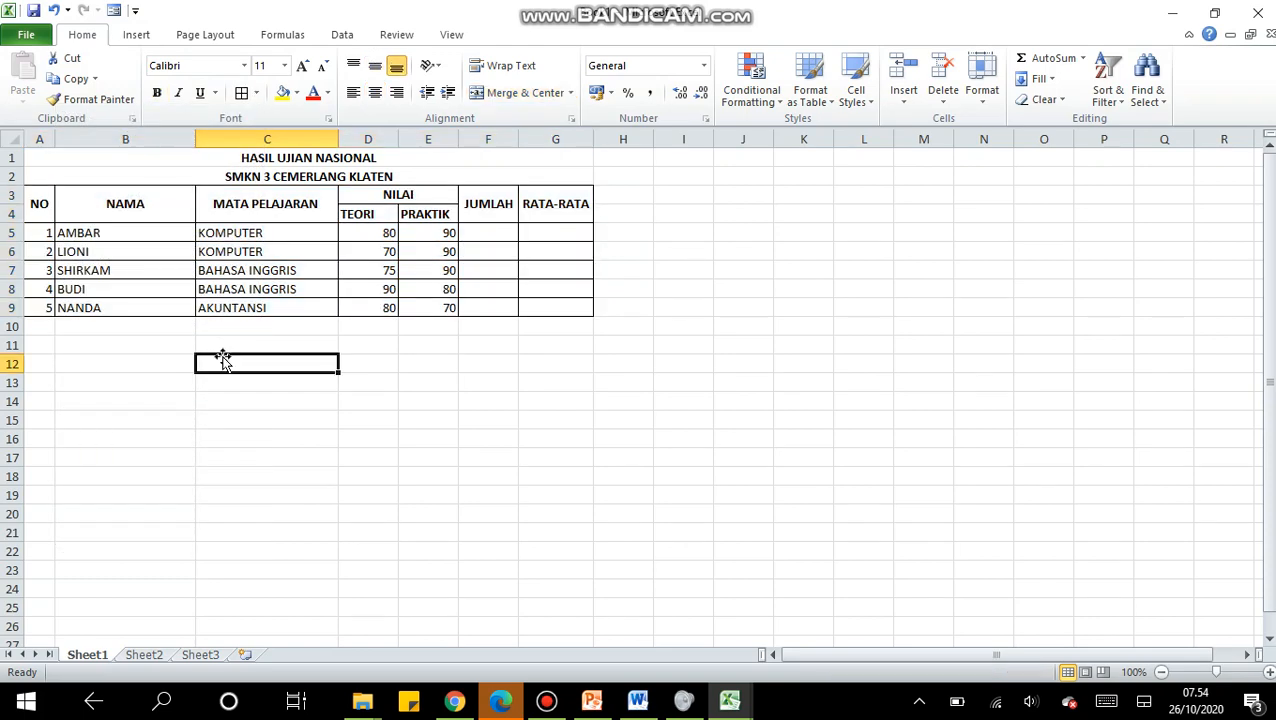
Step: Enter the labels NILAI TERTINGGI in B11 and NILAI TERENDAH in B12 below the table
left_click(123, 347)
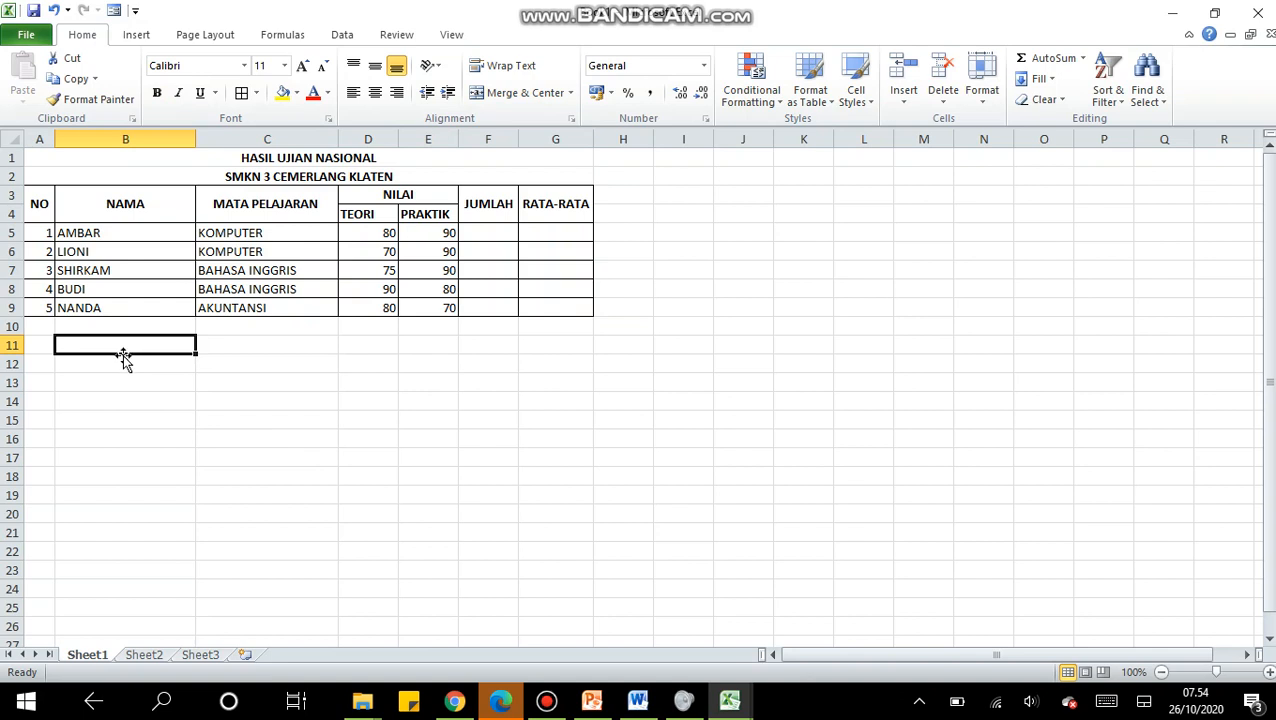
type("NILAI TERTIN")
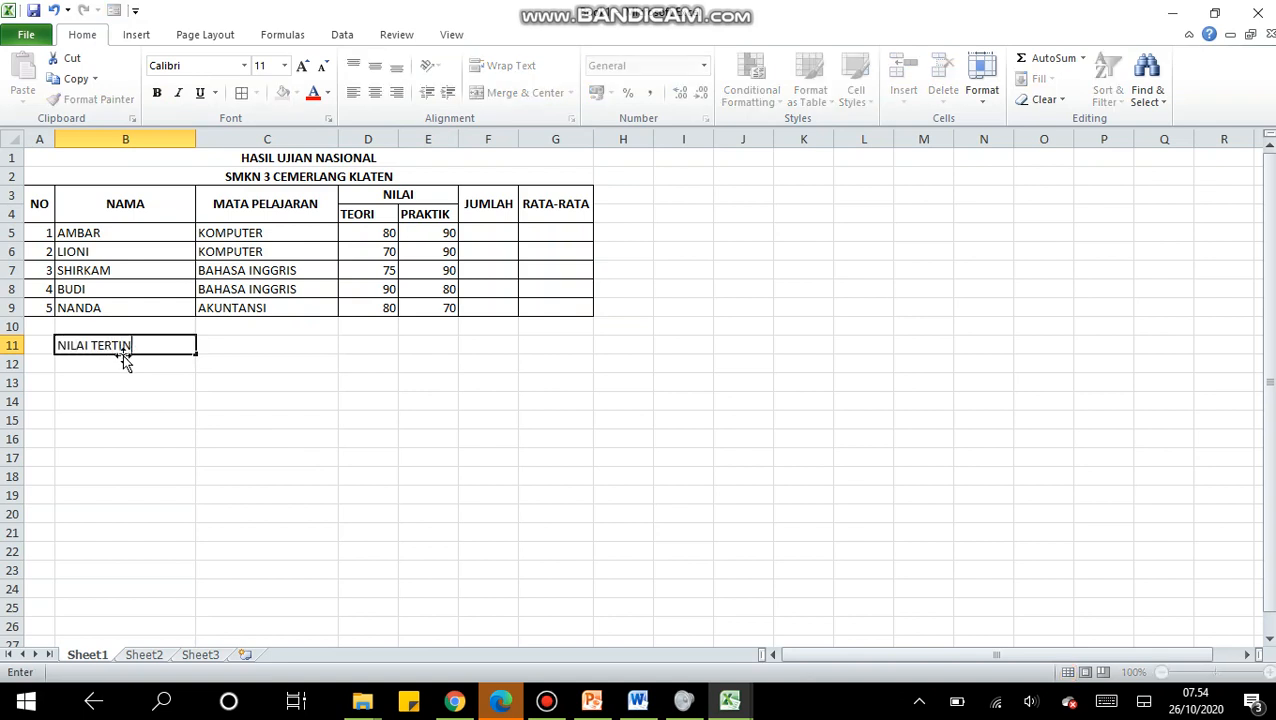
type("GGI")
key("Return")
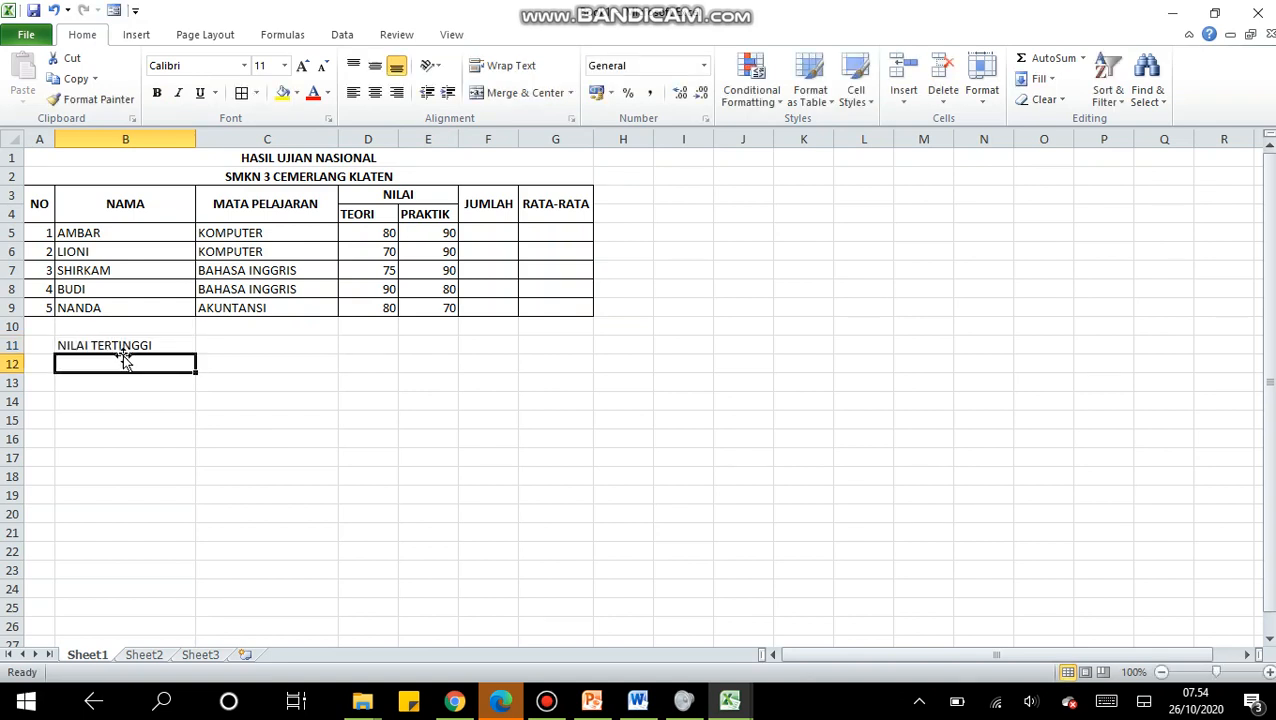
type("NILAI")
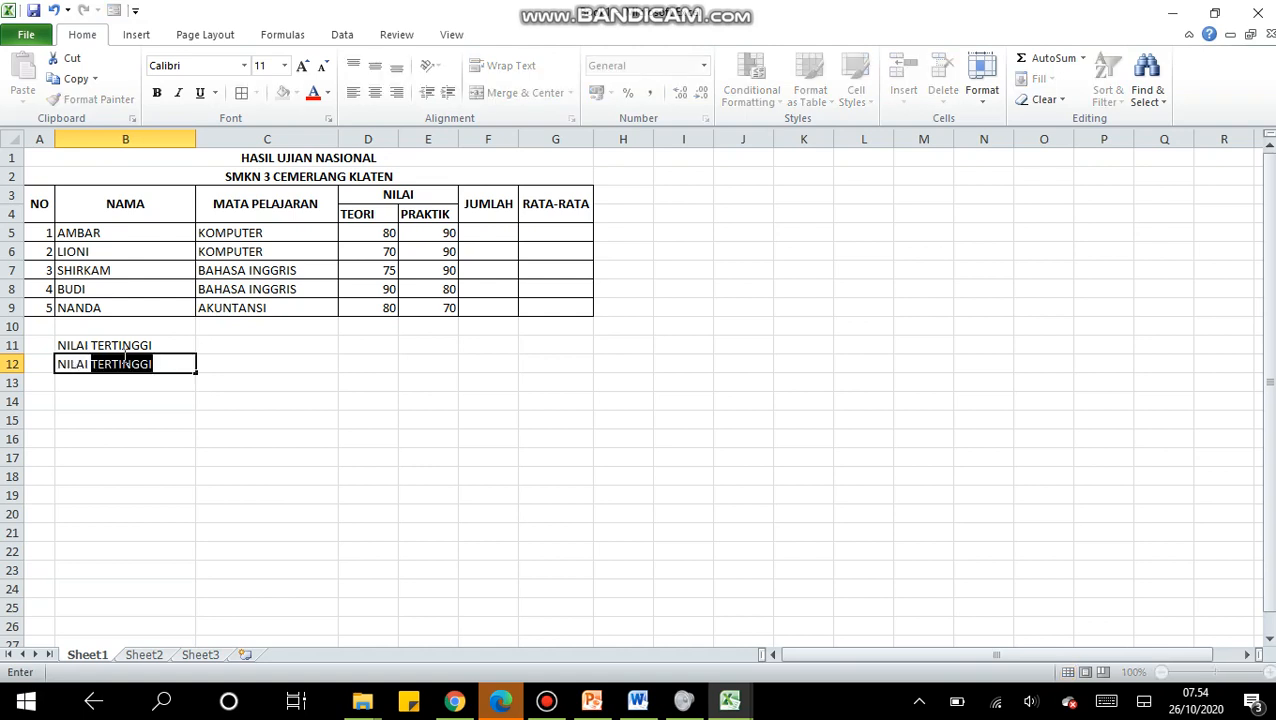
type(" TERS")
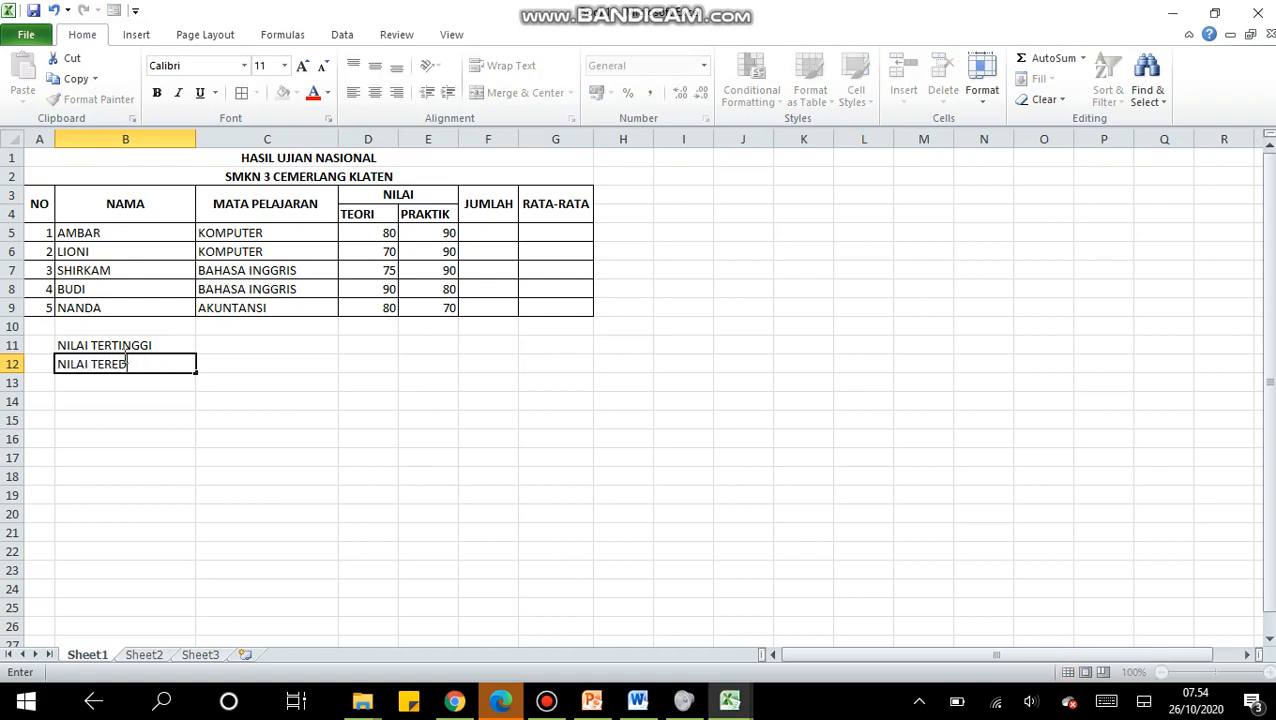
type("NDAH")
key("Return")
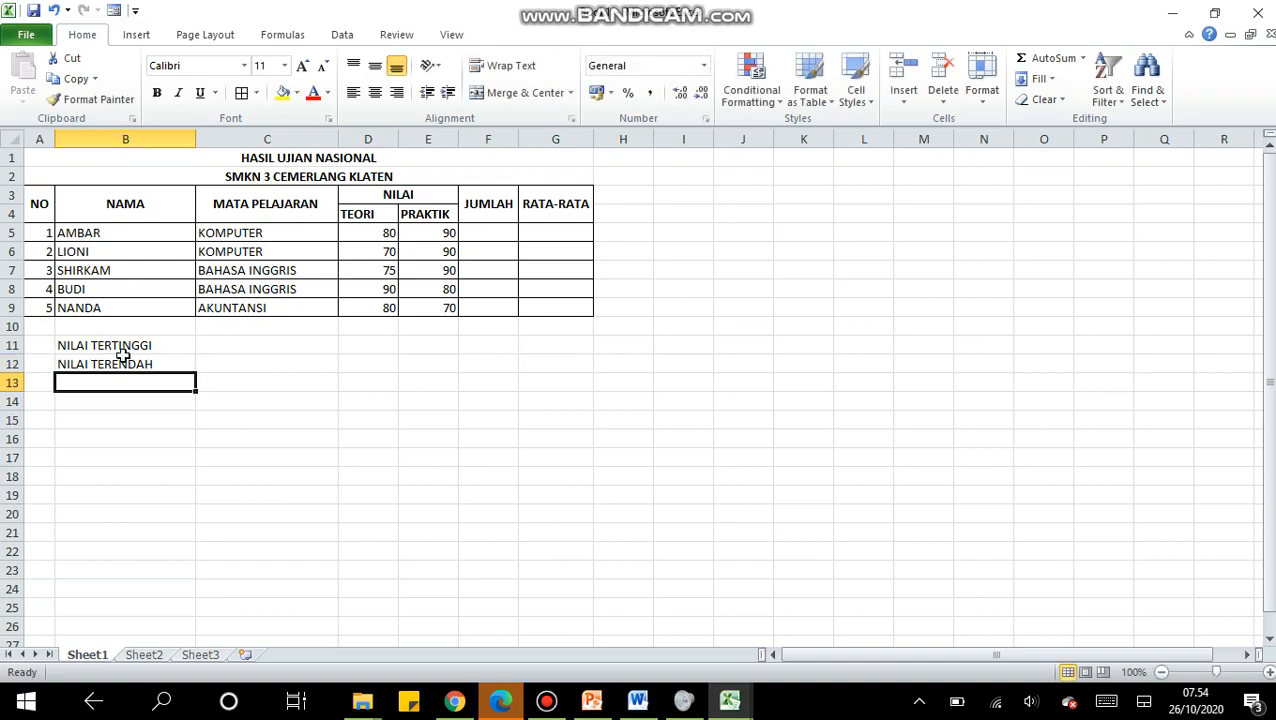
Step: Enter the labels JUMLAH SISWA YANG IKUT in B13 and JUMLAH SISWA YANG MEMILIKI NILAI in B14
type("JUMLAH")
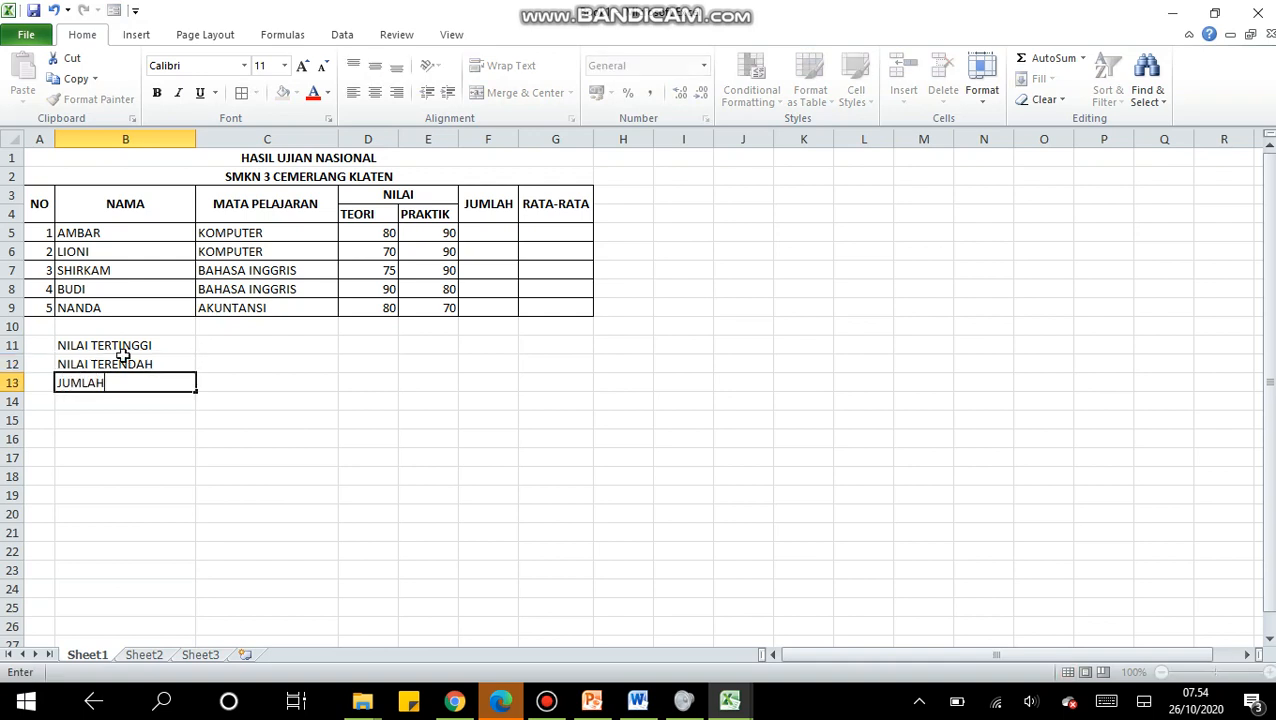
type(" SISWA YANG IKUT")
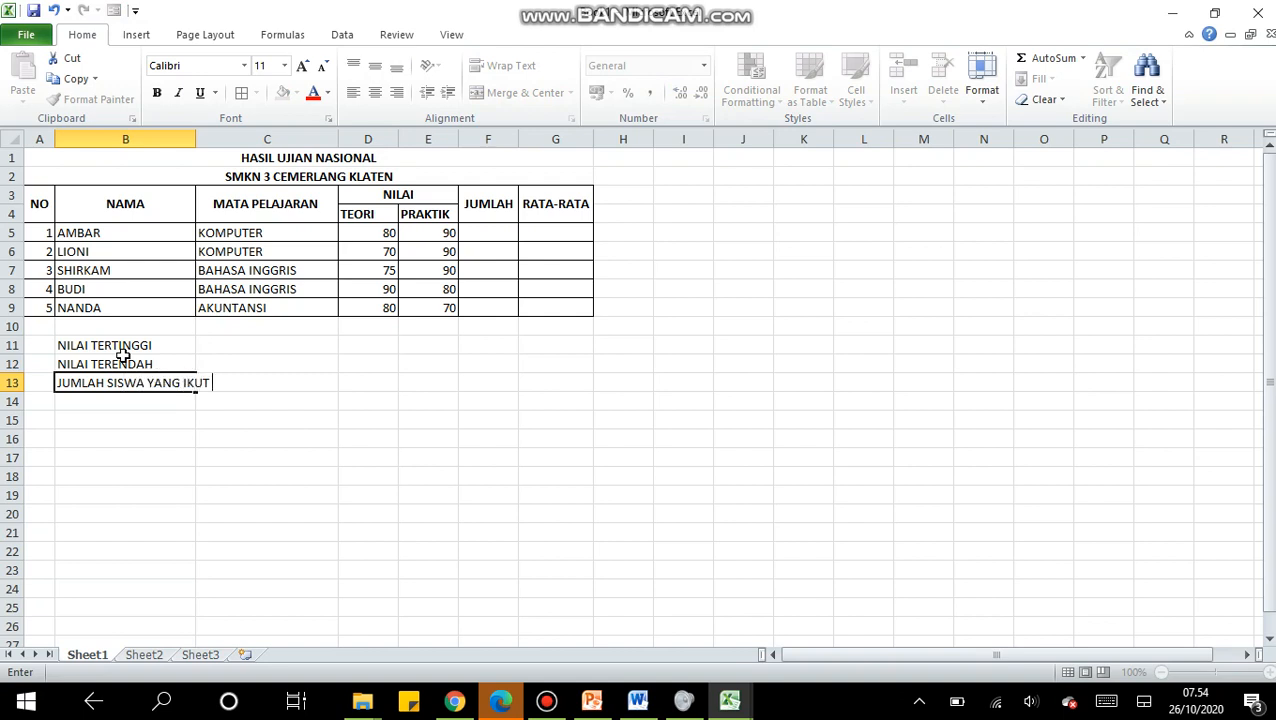
key("Return")
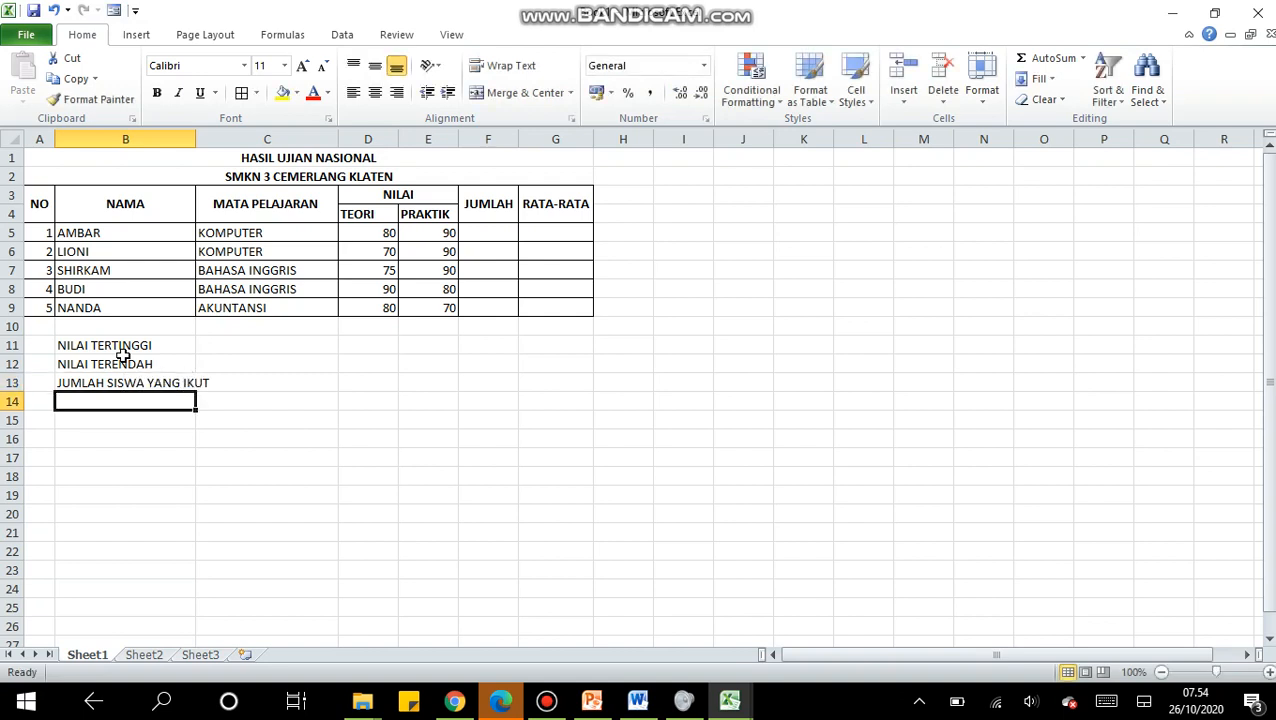
type("JUMLAH ")
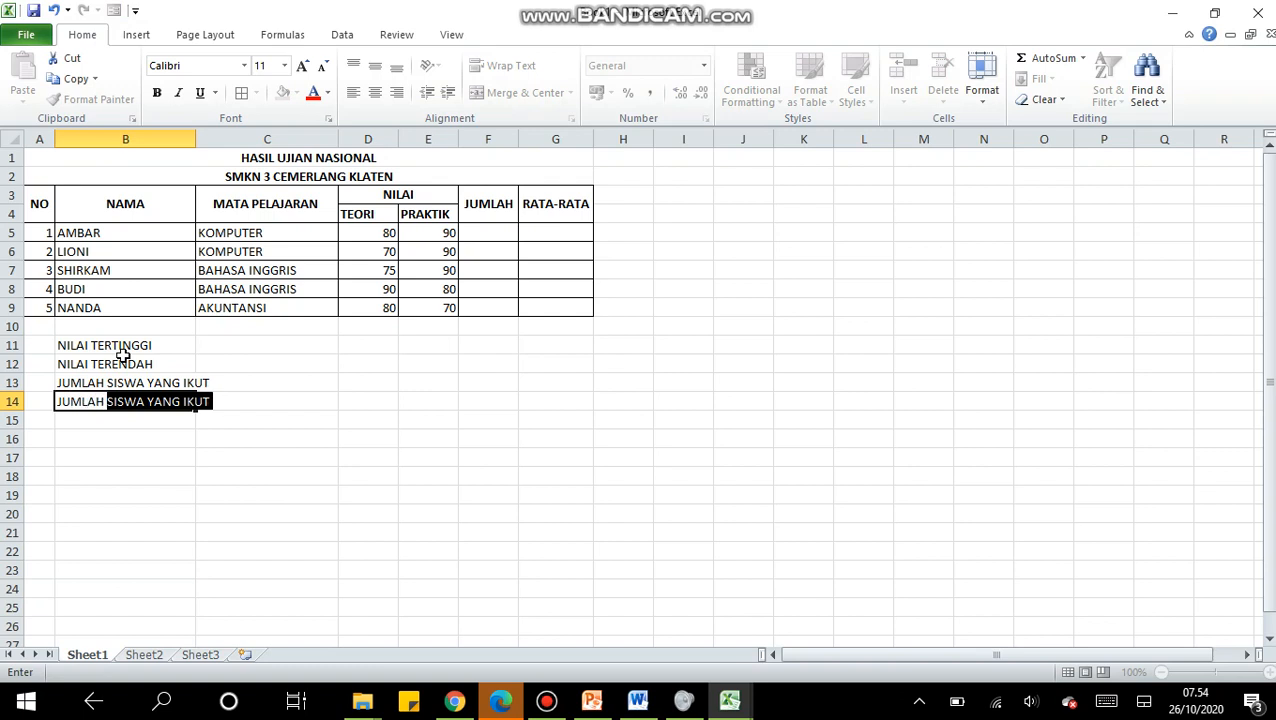
type("SISWA YANG ")
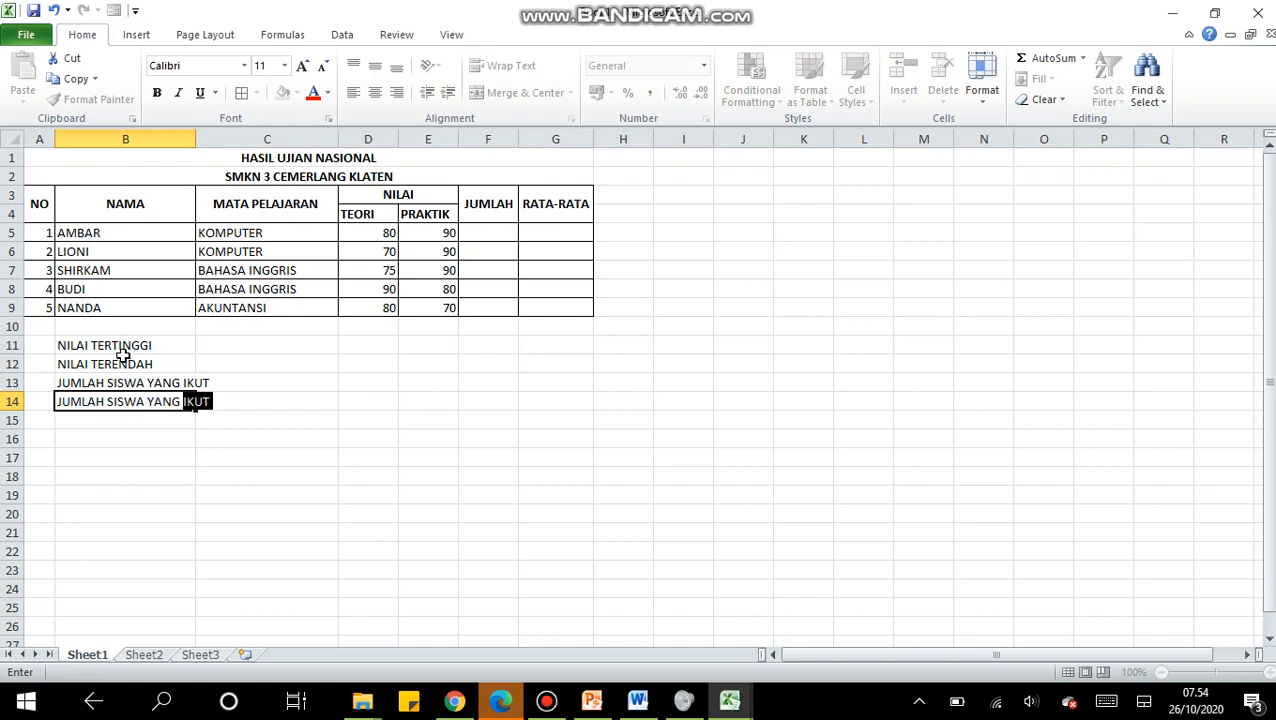
type("MEMILIKI ")
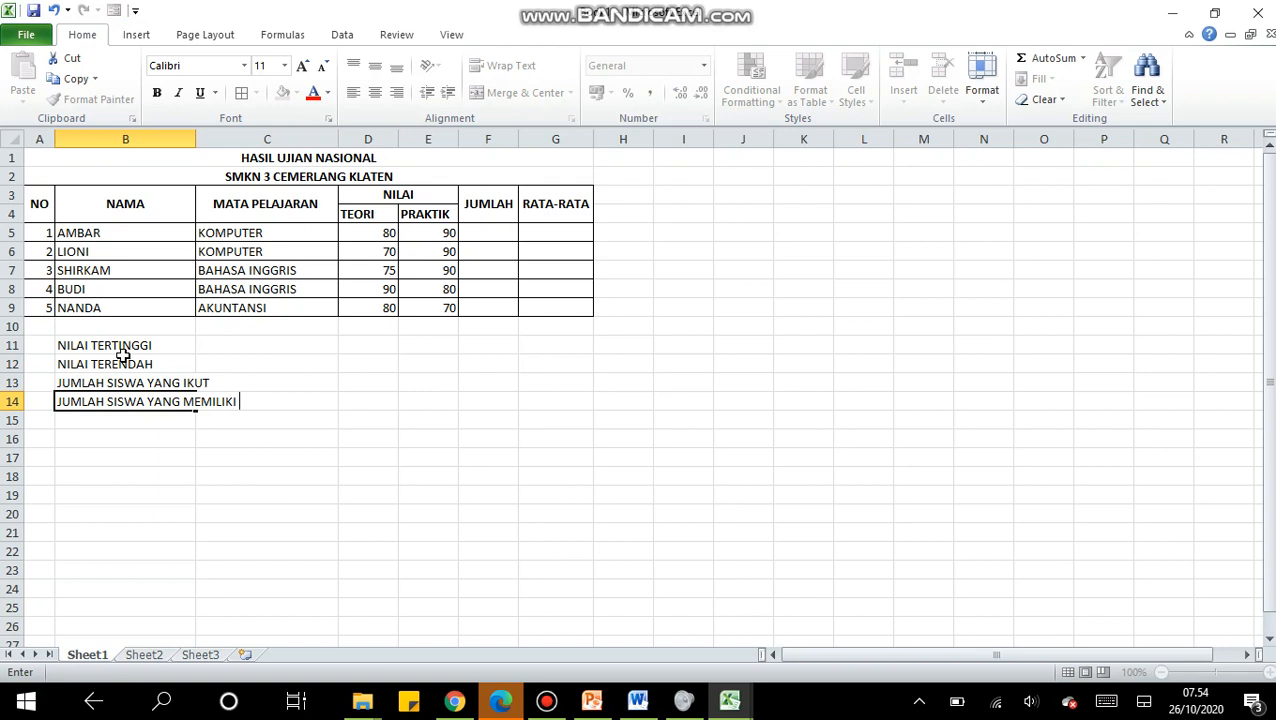
type("NILAI")
key("Return")
Step: Enter the label JUMLAH PESERTA K0MPUTER in B16, leaving row 15 blank
key("Return")
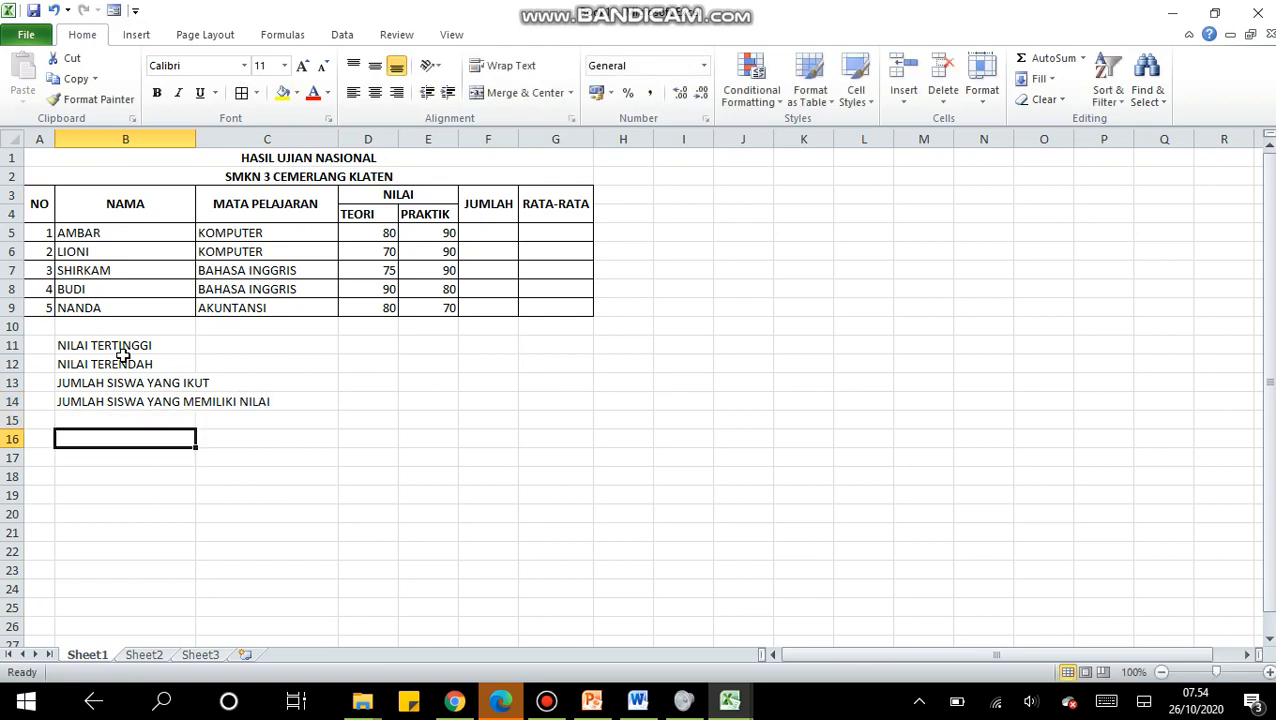
type("J")
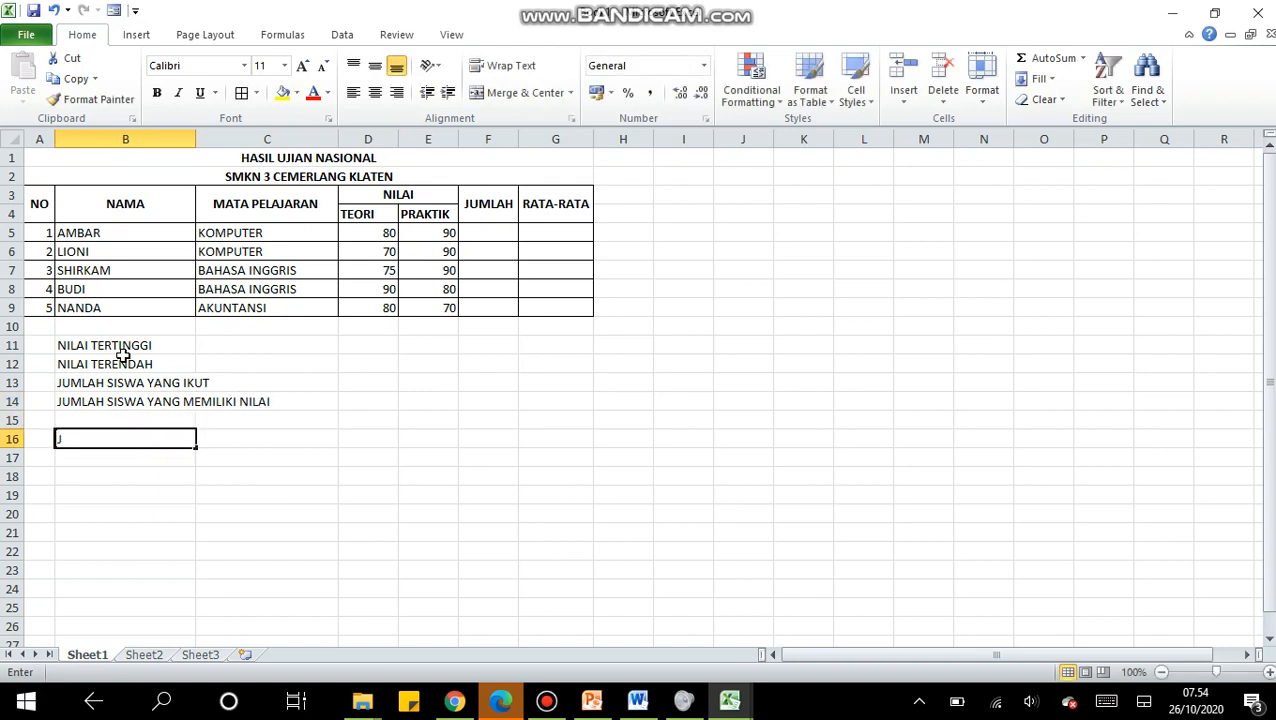
type("UMLAH PE")
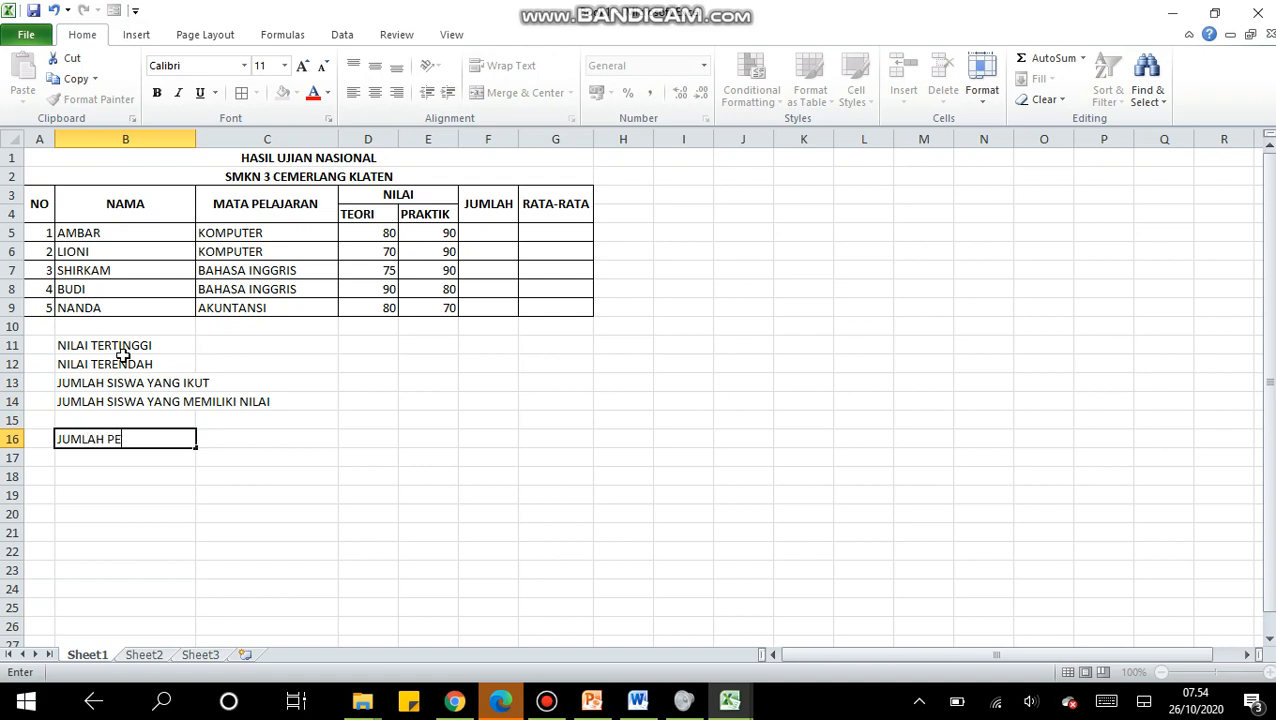
type("SERTA KIMPUTER")
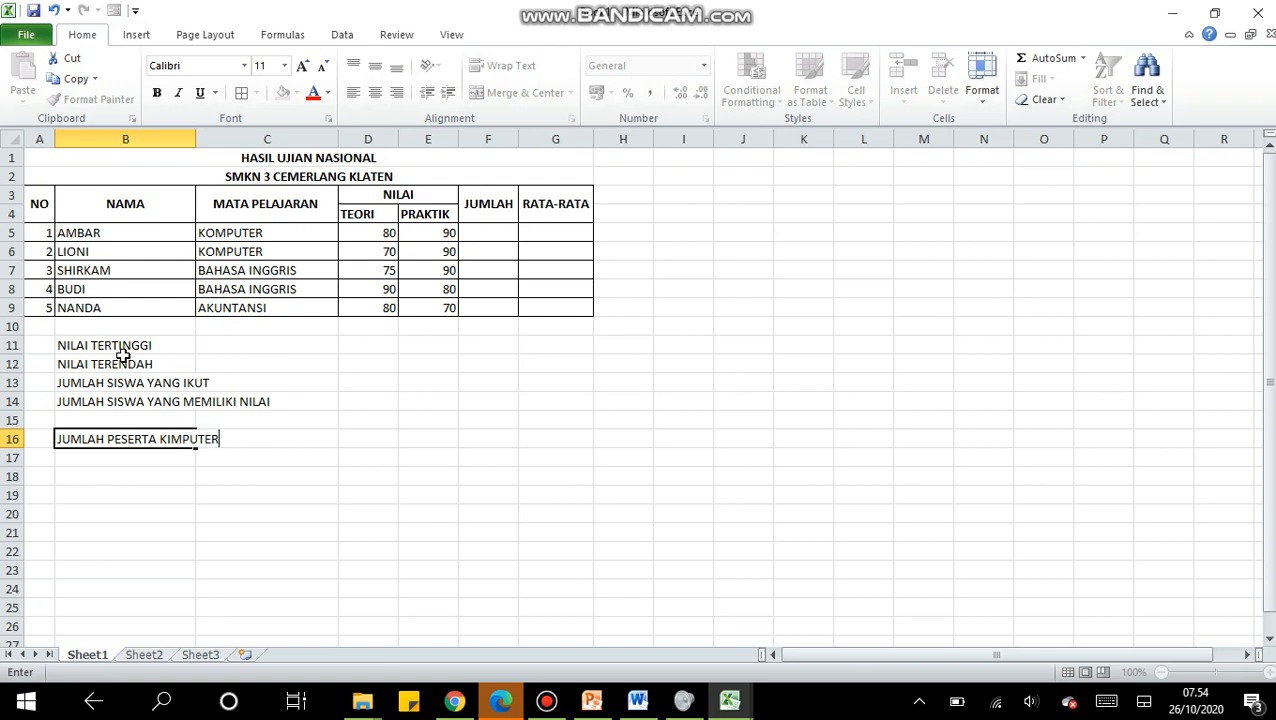
key("Left")
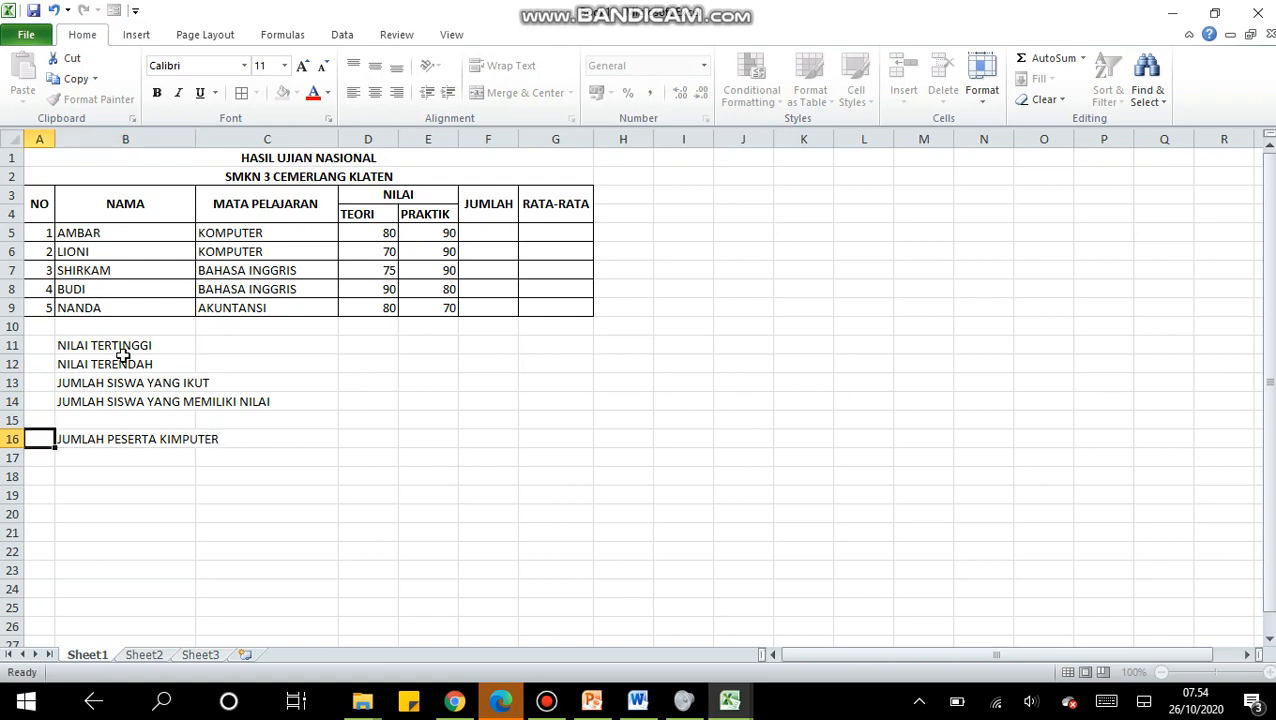
left_click(172, 441)
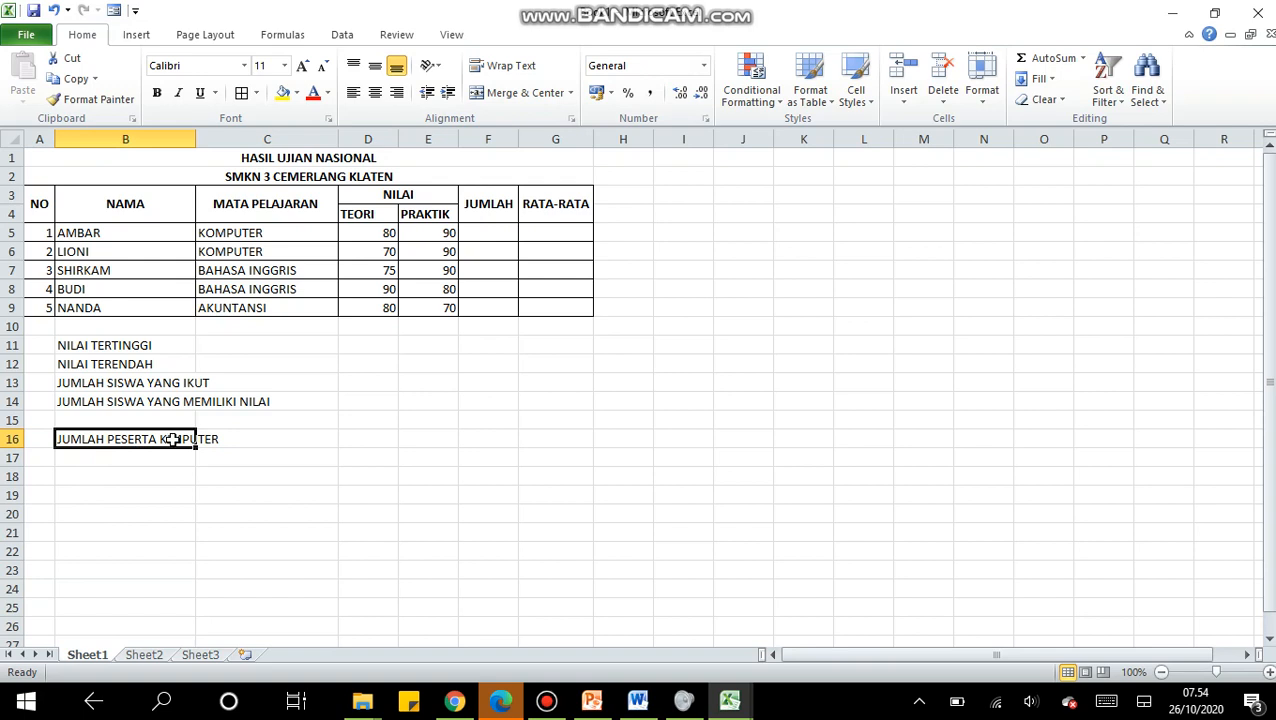
double_click(172, 441)
key("BackSpace")
type("0")
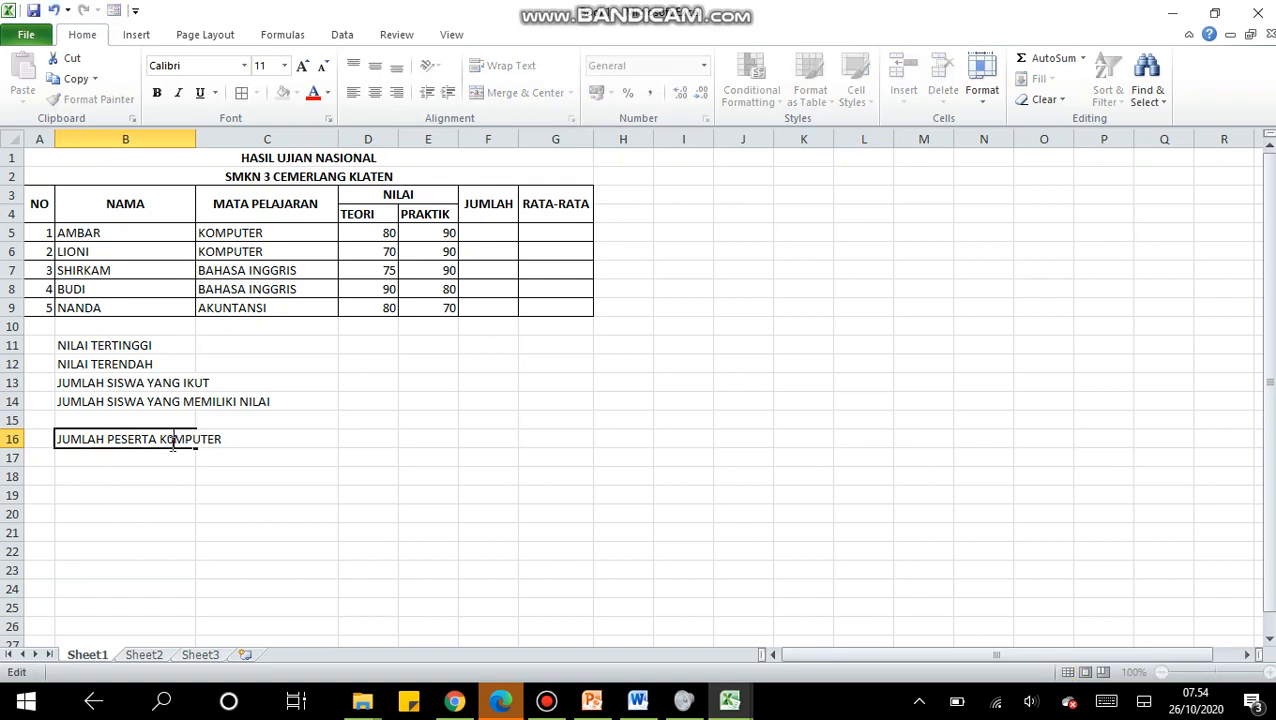
Step: Copy the text JUMLAH PESERTA from B16 into B17 and complete it with BAHASA INGGRIS
left_click_drag(157, 440, 97, 420)
key("ctrl+c")
left_click(89, 457)
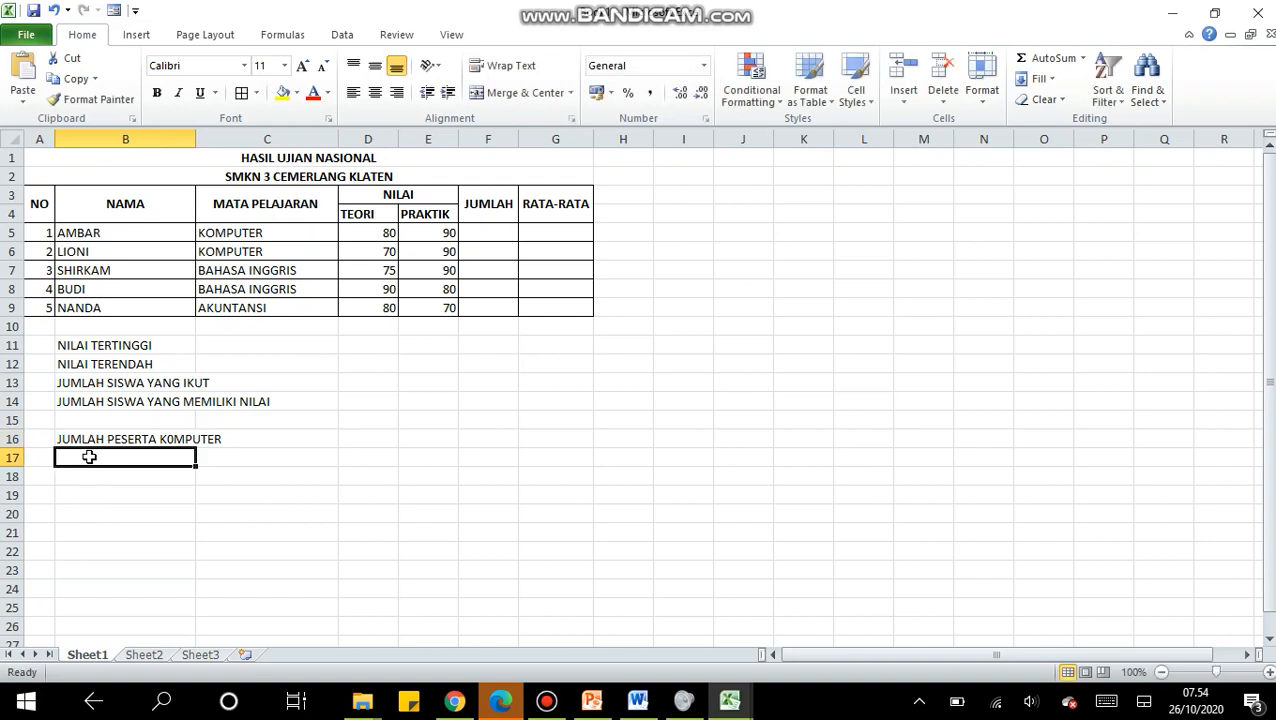
key("ctrl+v")
double_click(185, 458)
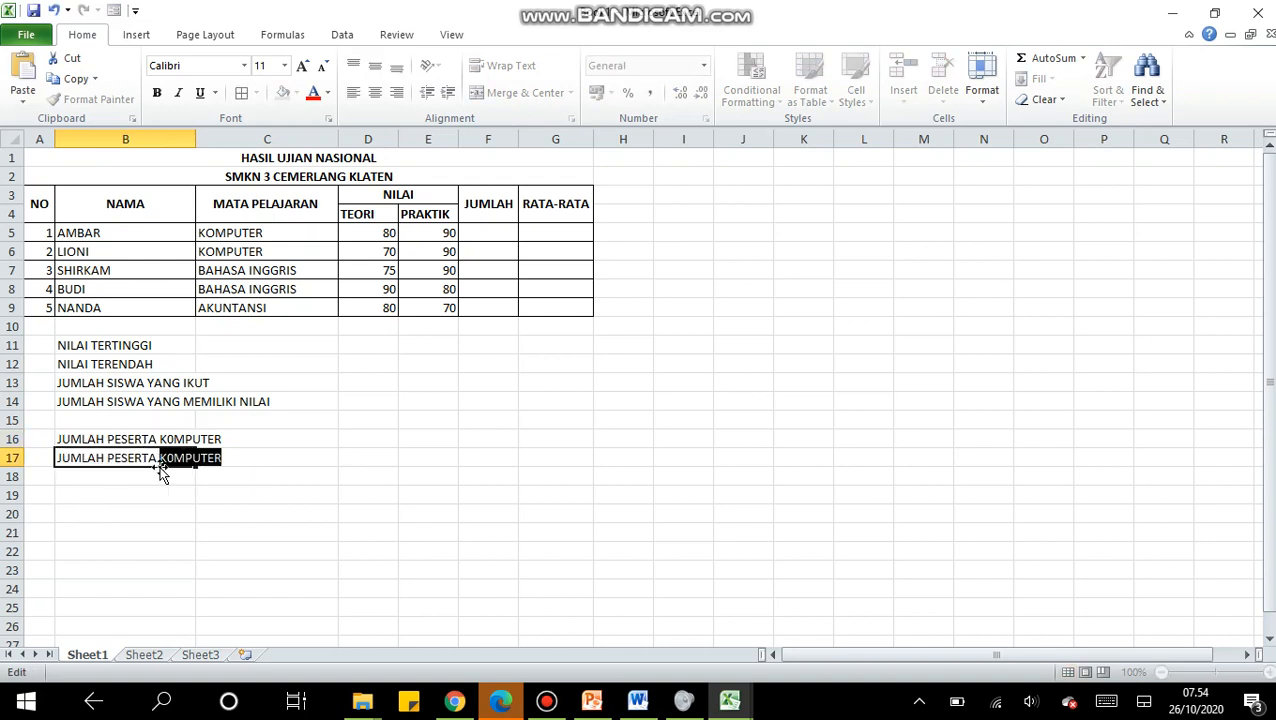
type("BAHASA INGGRIS")
Step: Paste JUMLAH PESERTA into B18 and complete the label with AKUNTANSI
left_click(158, 484)
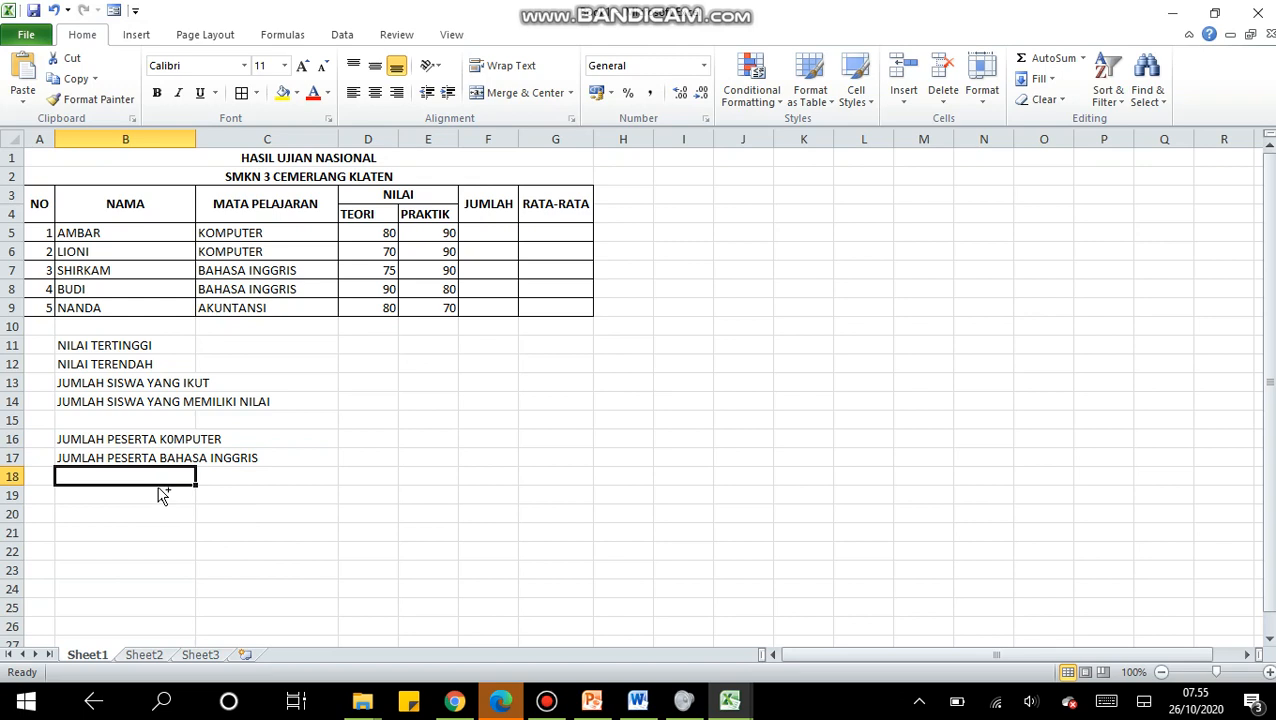
key("ctrl+v")
double_click(170, 477)
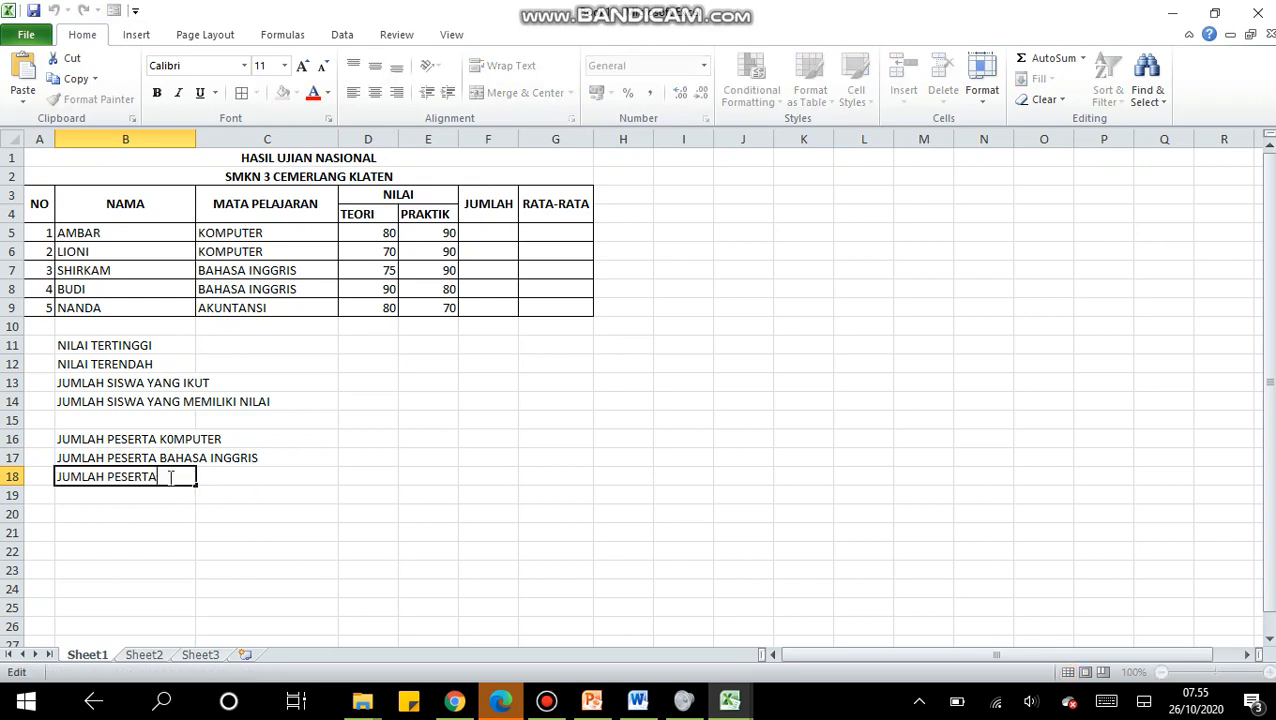
type("AKUNTANSI")
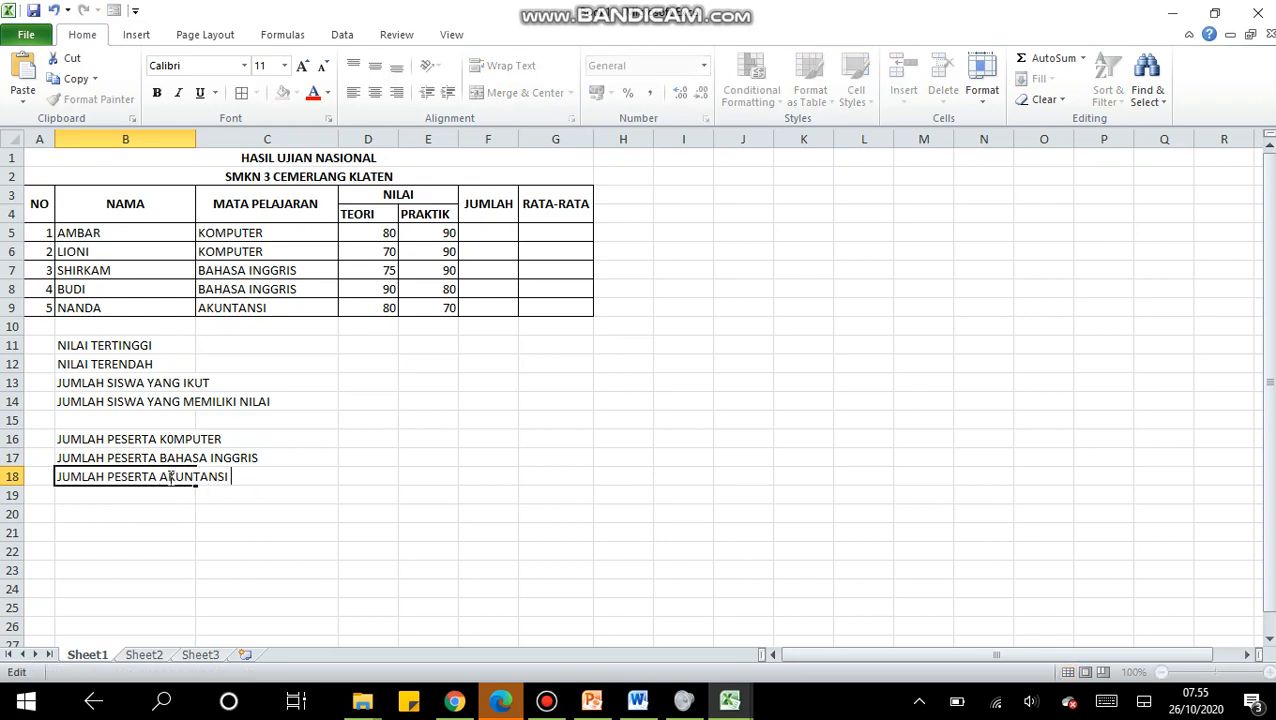
left_click(284, 327)
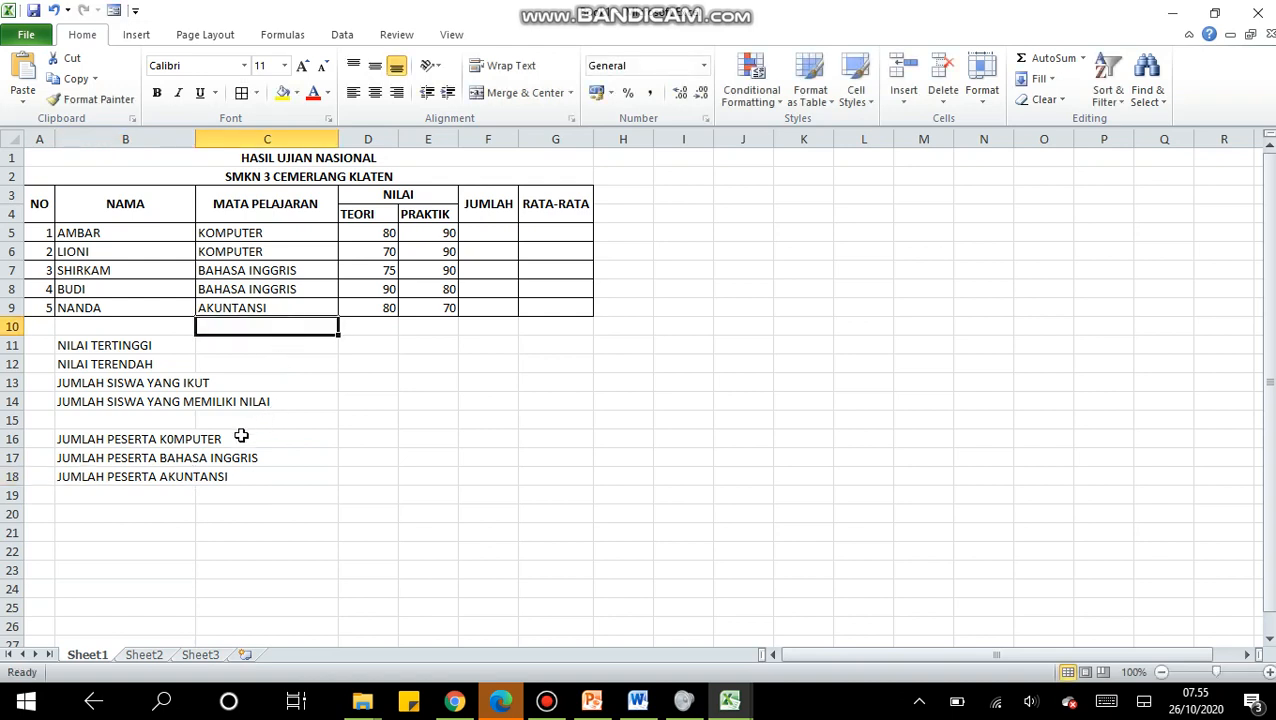
Step: Merge and center the NILAI TERTINGGI label across B11:C11 and the NILAI TERENDAH label across B12:C12
left_click(128, 345)
left_click_drag(169, 345, 211, 345)
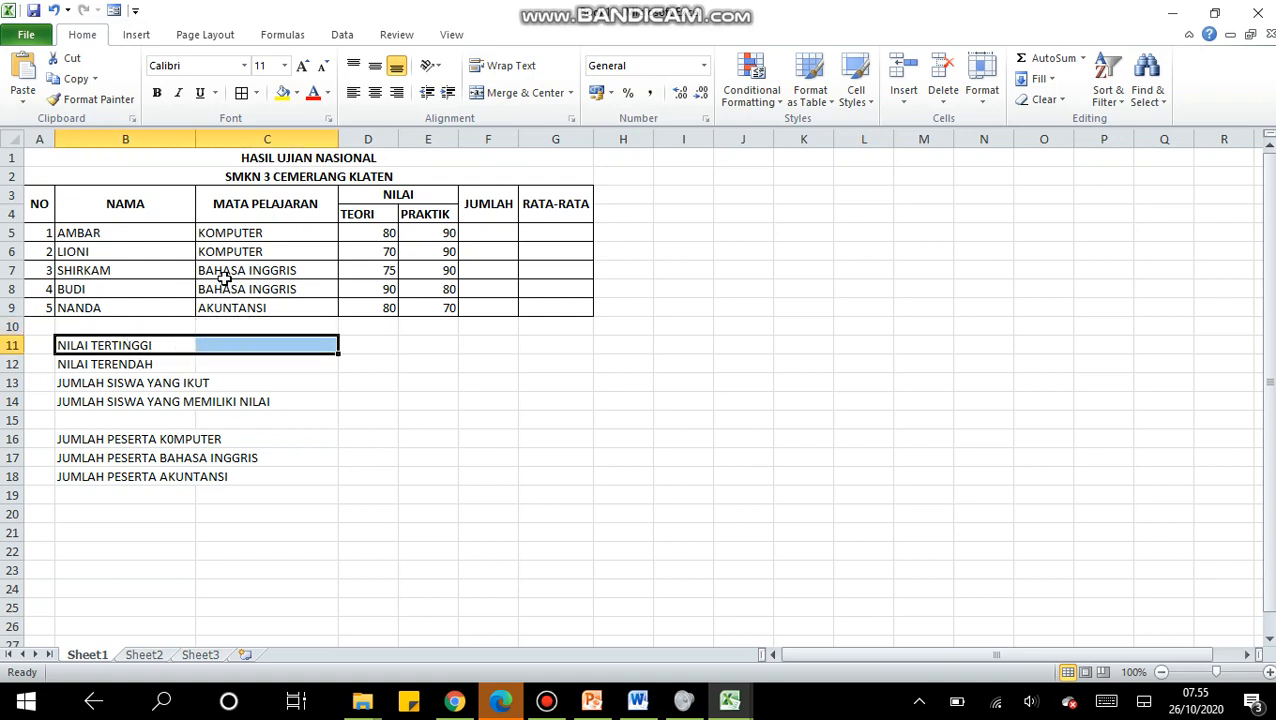
left_click(504, 100)
left_click_drag(128, 370, 256, 362)
left_click(513, 95)
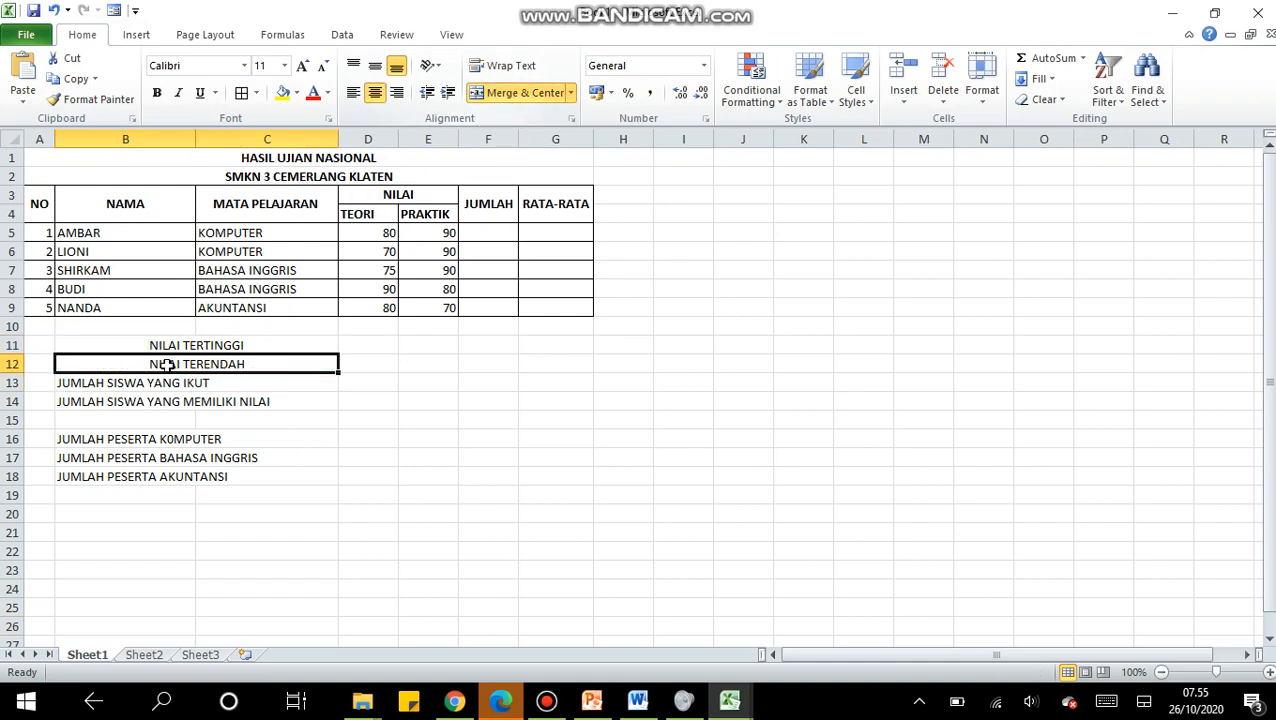
Step: Merge and center the JUMLAH SISWA YANG IKUT label across B13:C13 and JUMLAH SISWA YANG MEMILIKI NILAI across B14:C14
left_click_drag(148, 382, 241, 381)
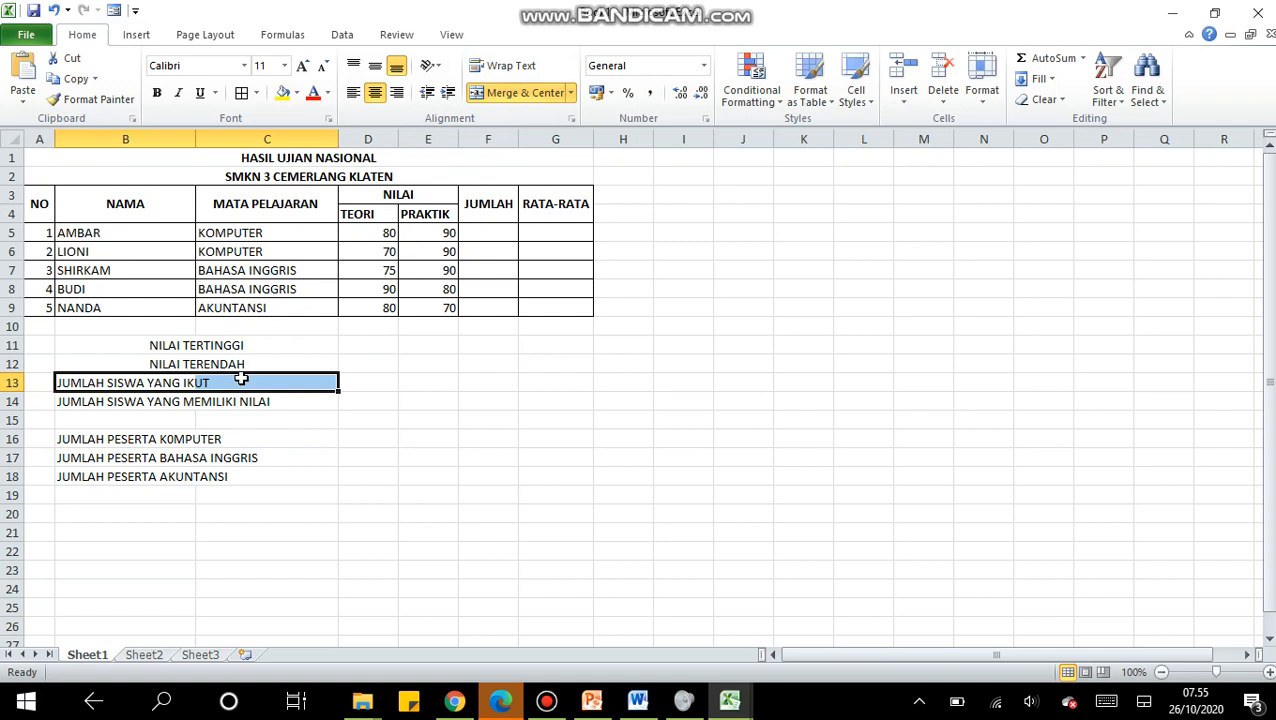
left_click(490, 95)
left_click(153, 399)
left_click_drag(153, 393, 250, 400)
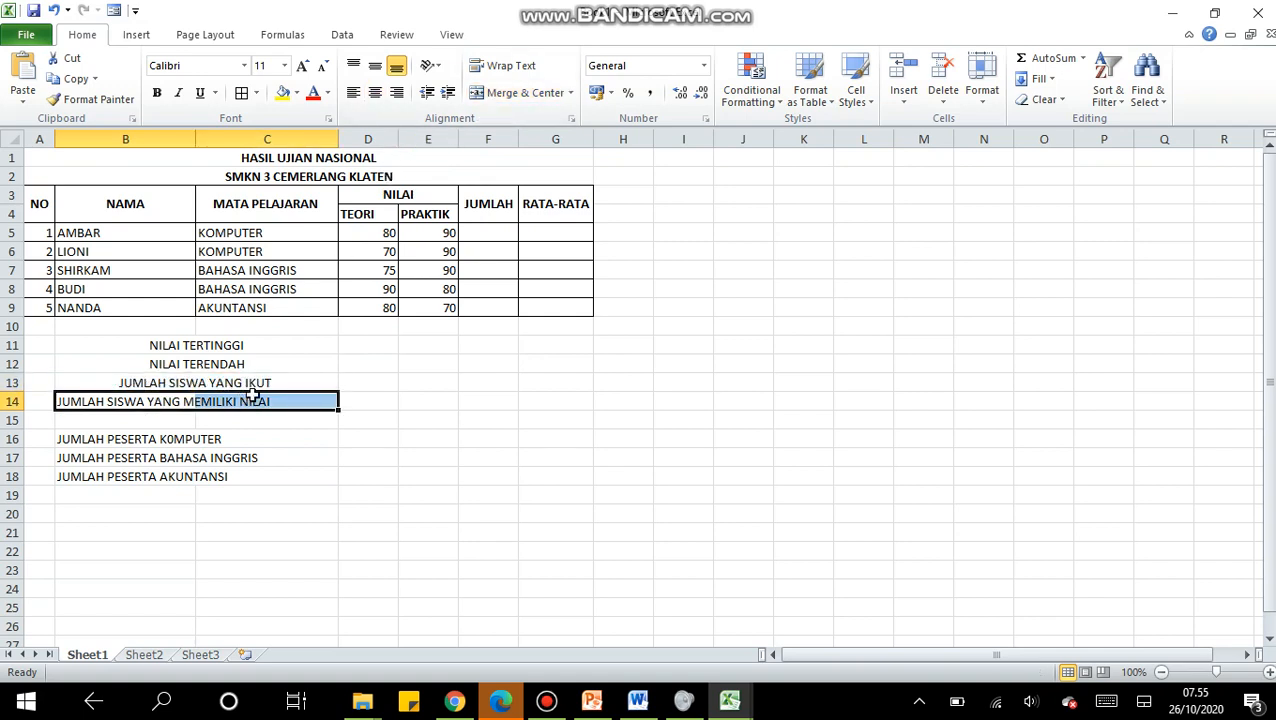
left_click(501, 100)
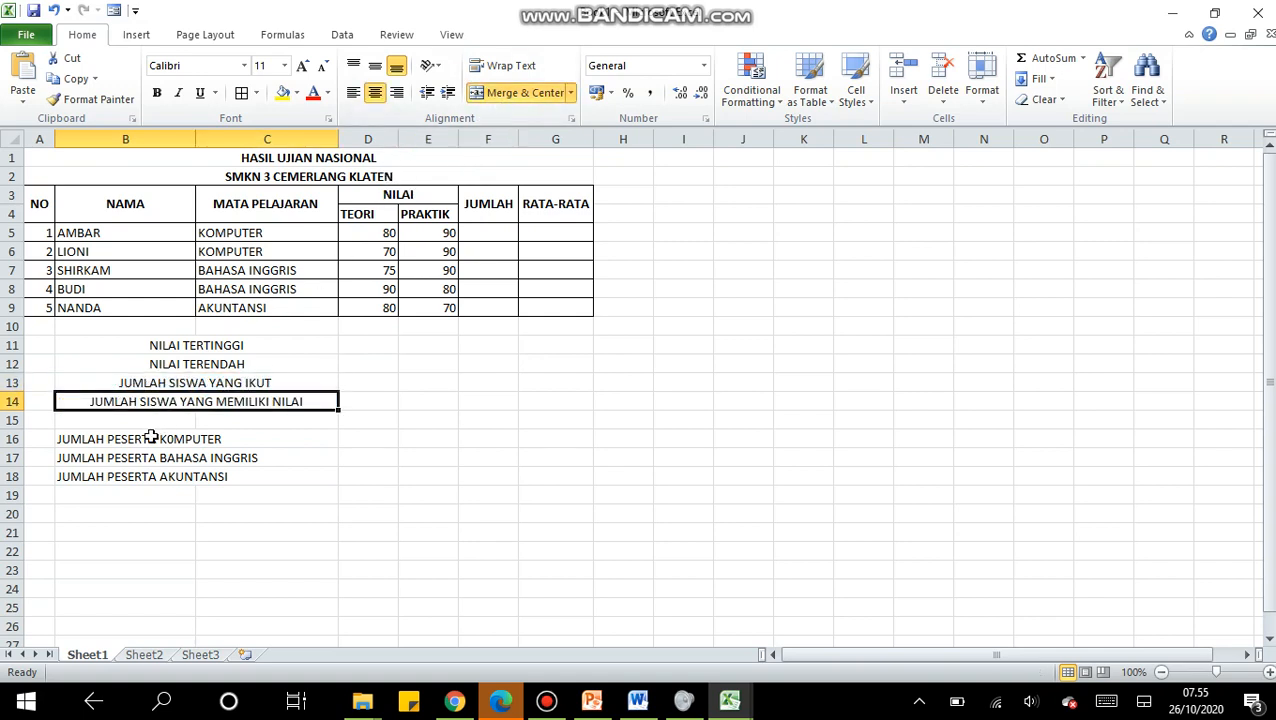
Step: Merge and center each of the three JUMLAH PESERTA labels across columns B and C in rows 16 to 18
left_click_drag(150, 438, 255, 440)
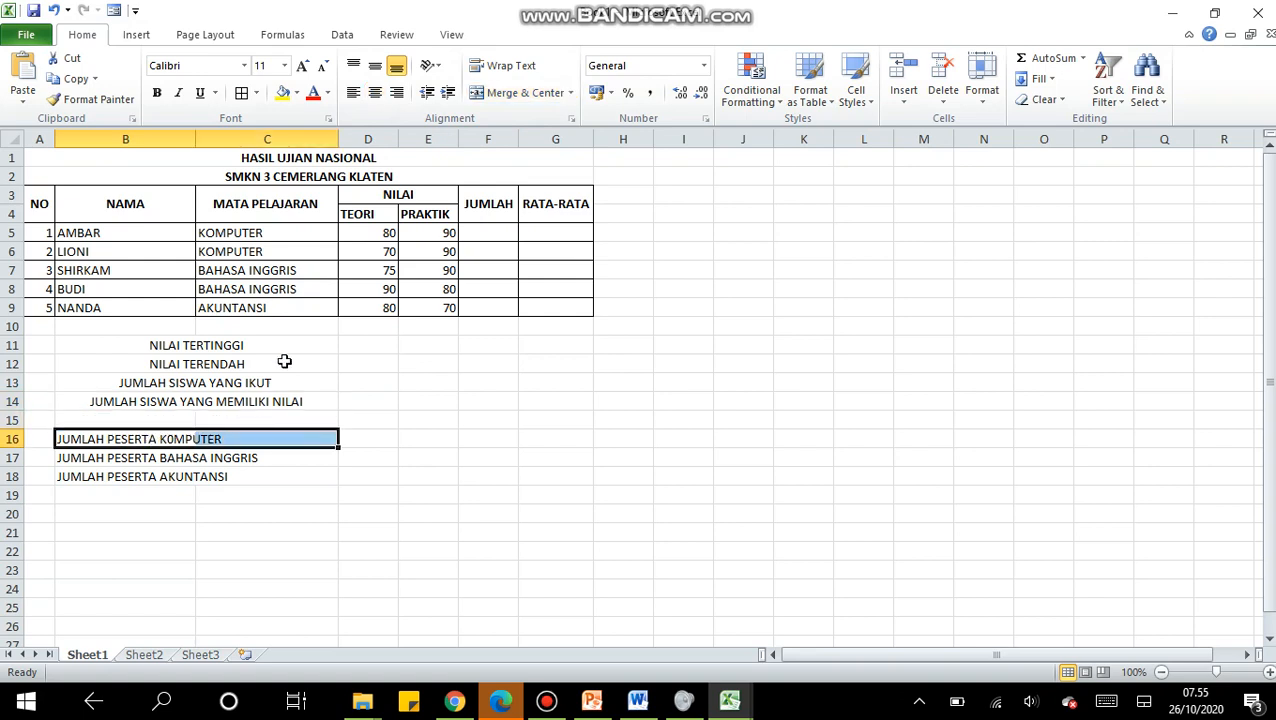
left_click(501, 95)
left_click_drag(155, 463, 238, 456)
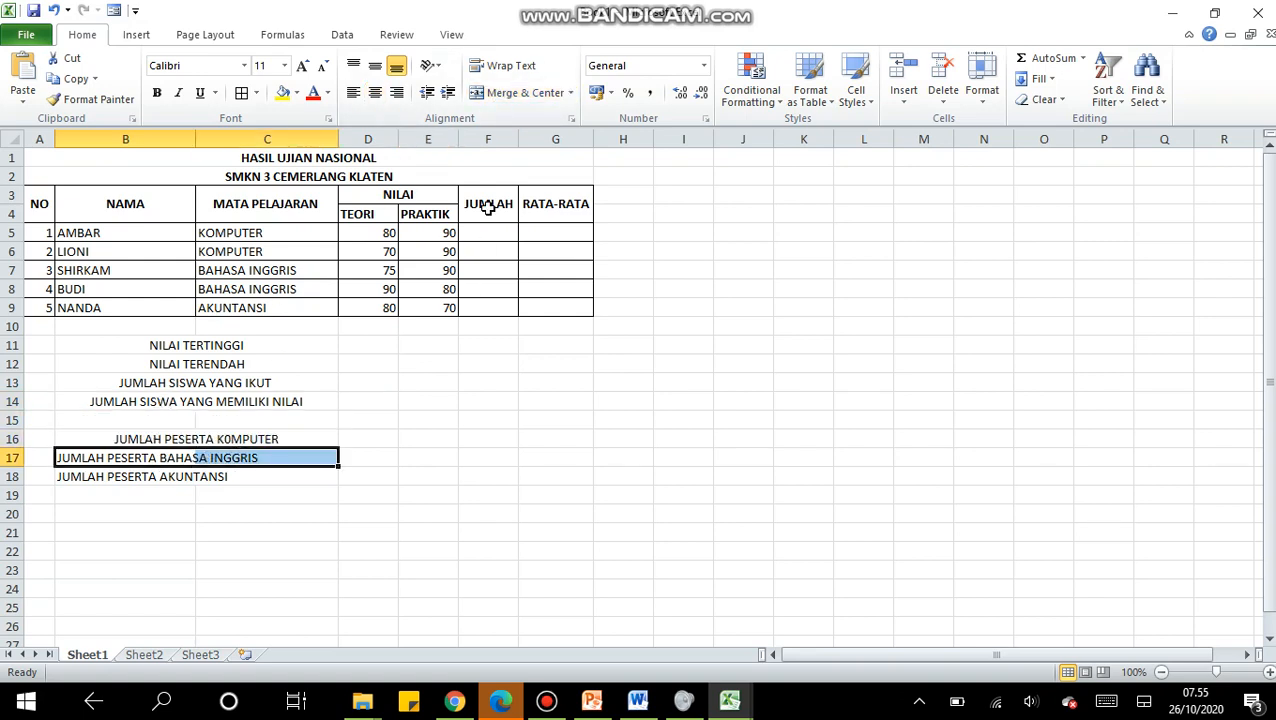
left_click(490, 95)
left_click_drag(149, 473, 236, 483)
left_click_drag(140, 478, 225, 476)
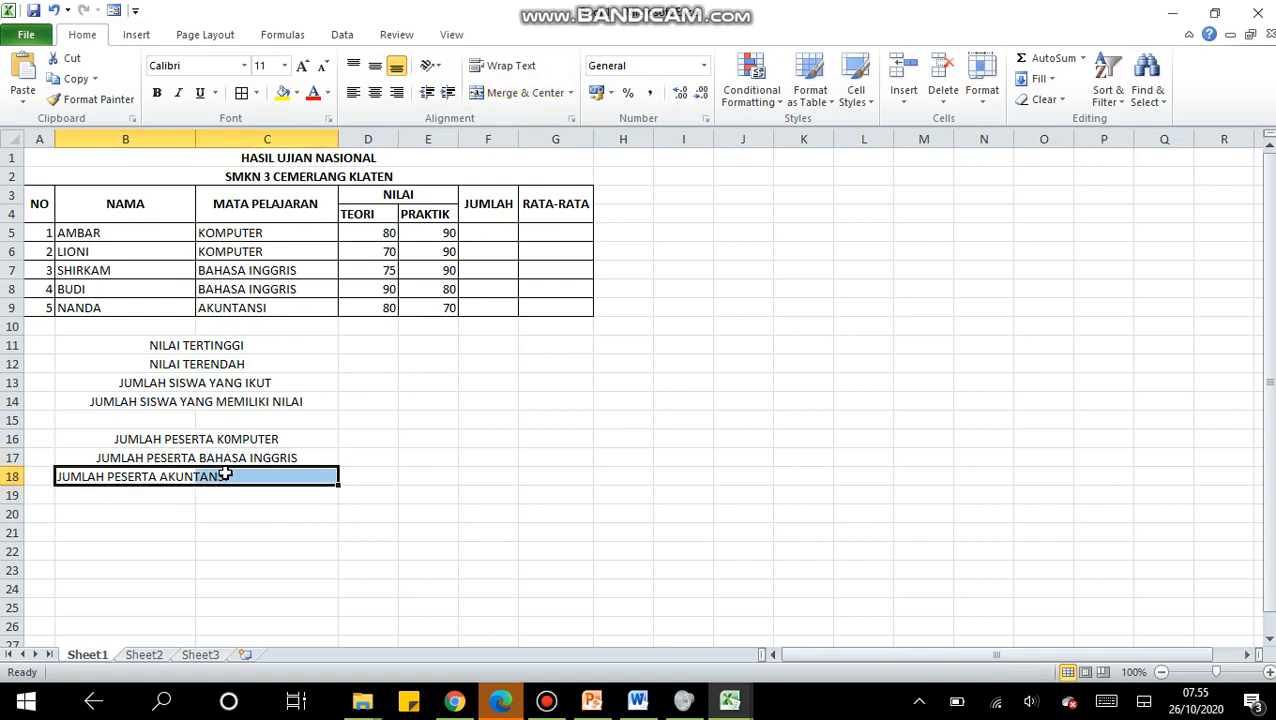
left_click(500, 95)
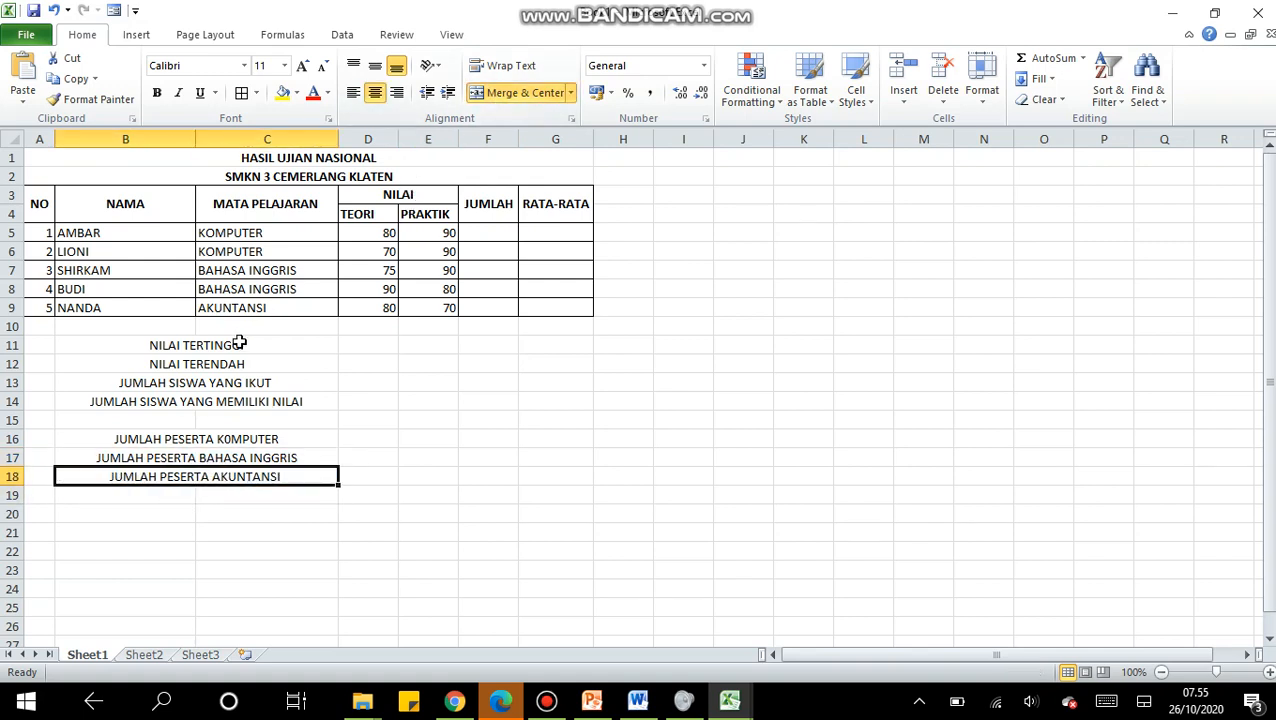
Step: Left-align all the merged summary labels in B11:C18
left_click_drag(242, 342, 242, 468)
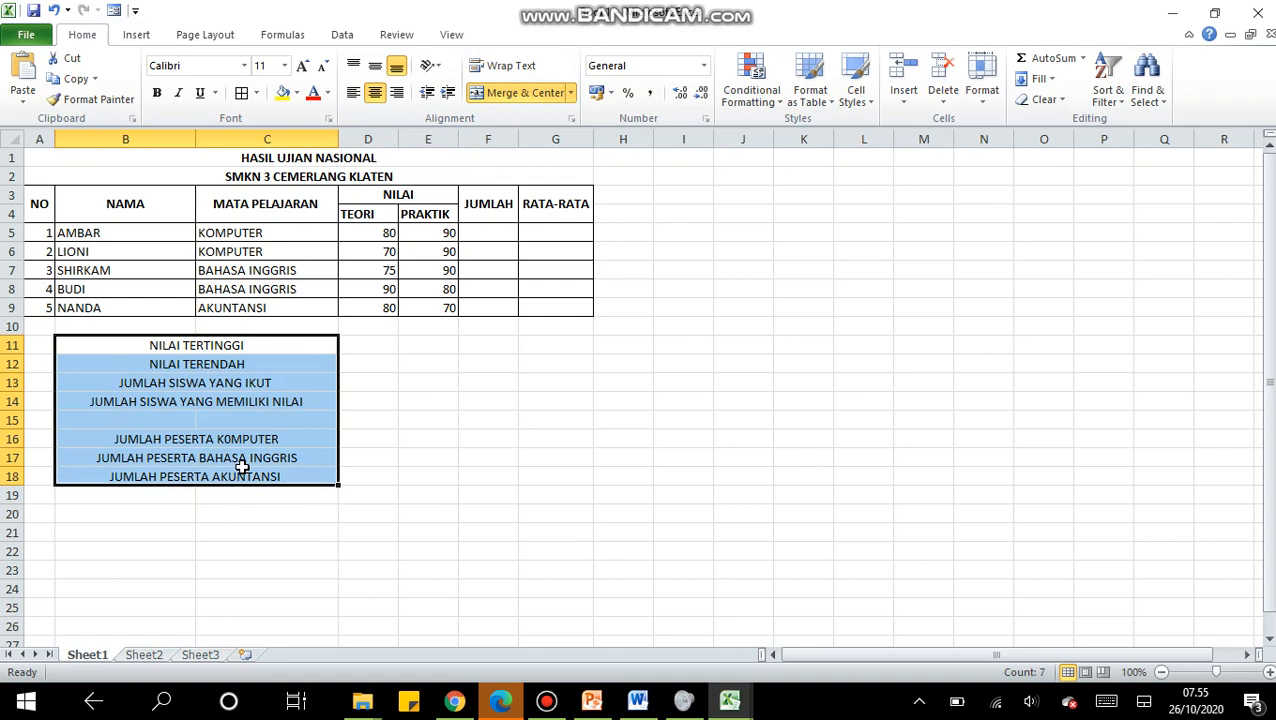
left_click(353, 96)
left_click(357, 404)
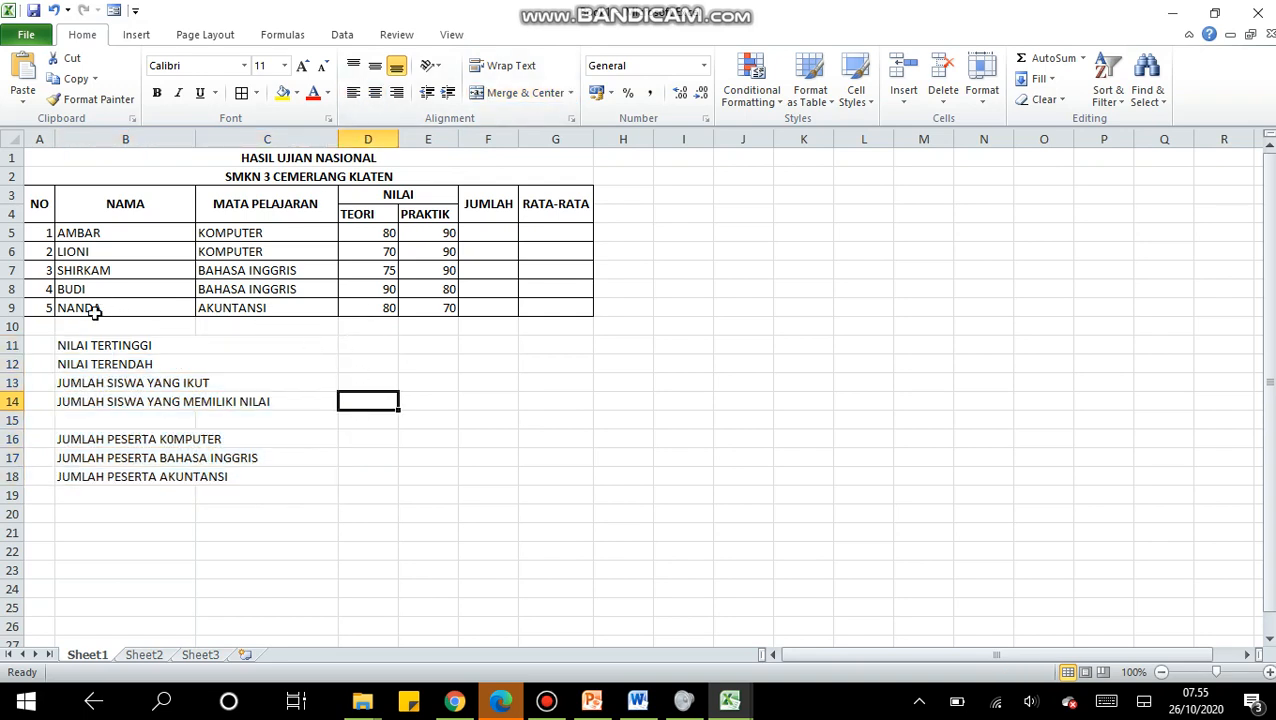
Step: Apply all borders to the summary blocks B11:E14 and B16:D18
left_click_drag(72, 345, 413, 404)
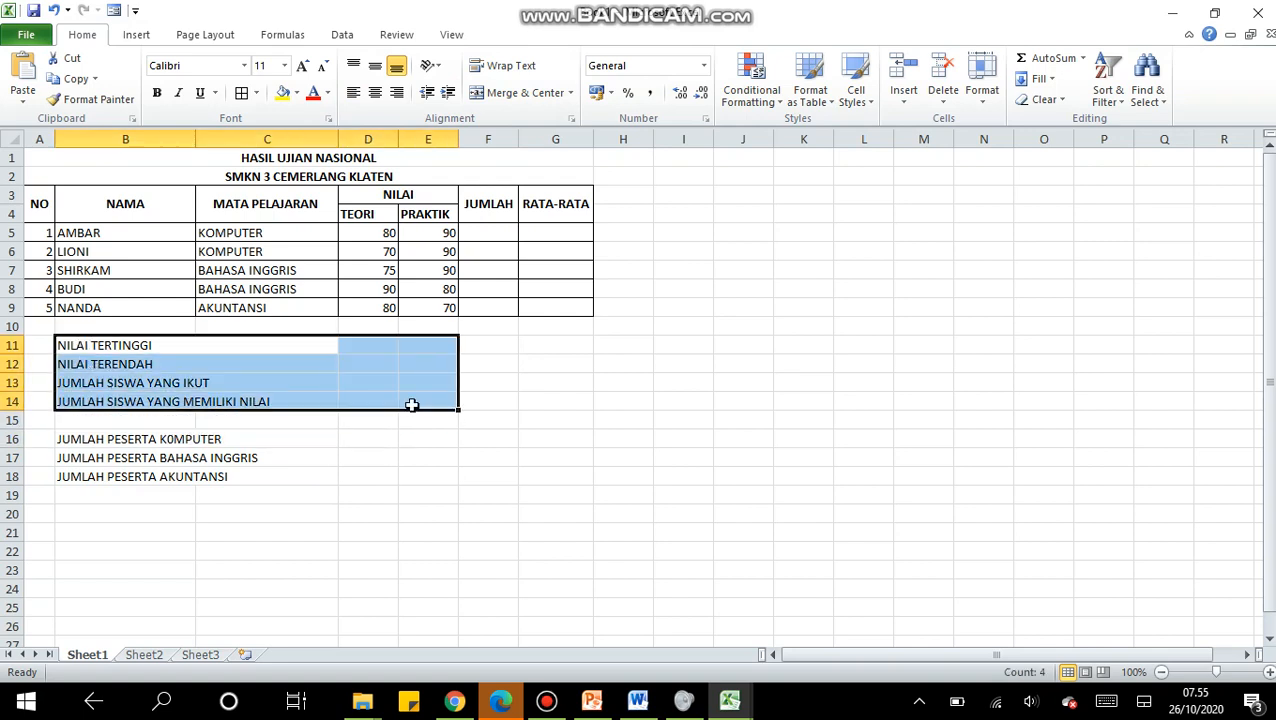
left_click(241, 93)
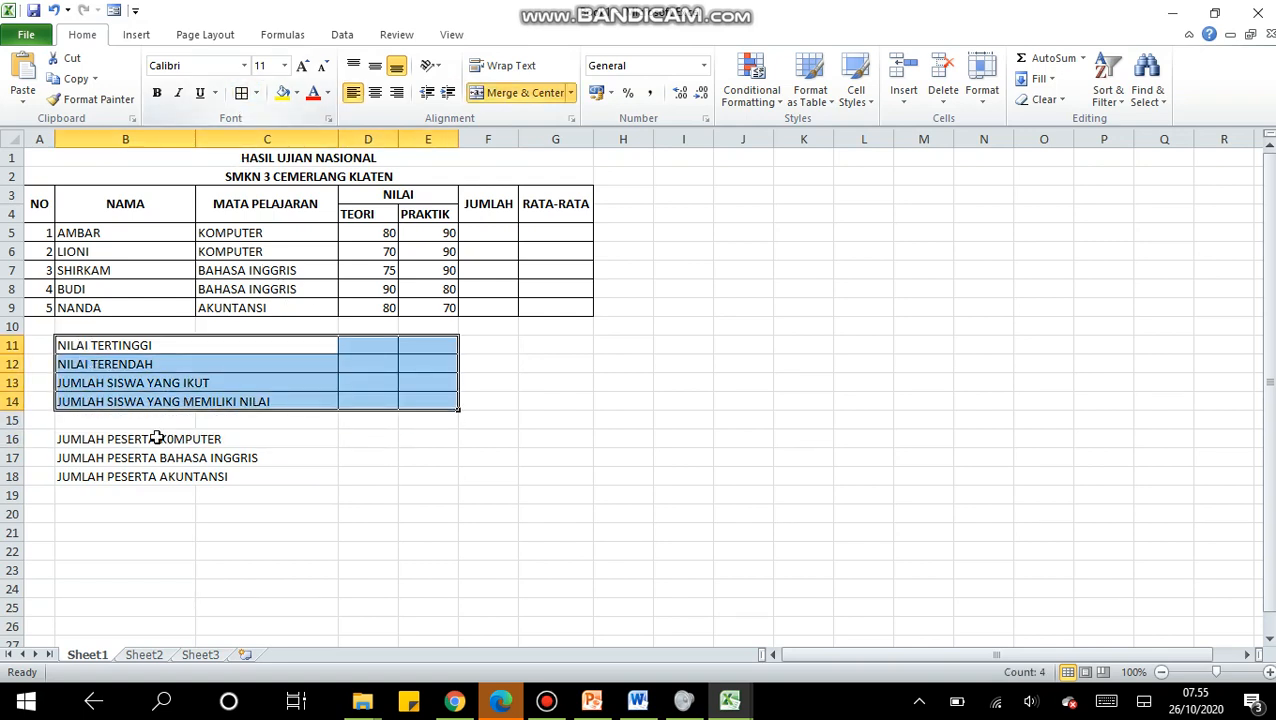
left_click_drag(150, 439, 413, 478)
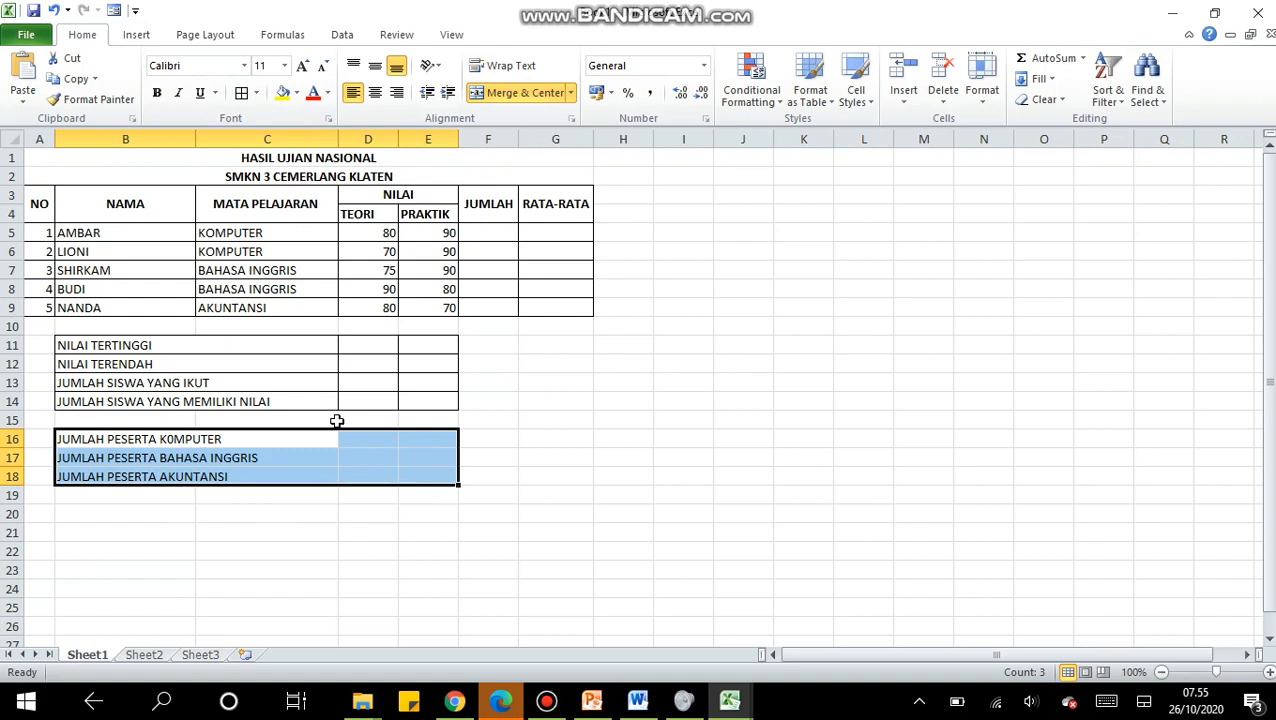
left_click(340, 476)
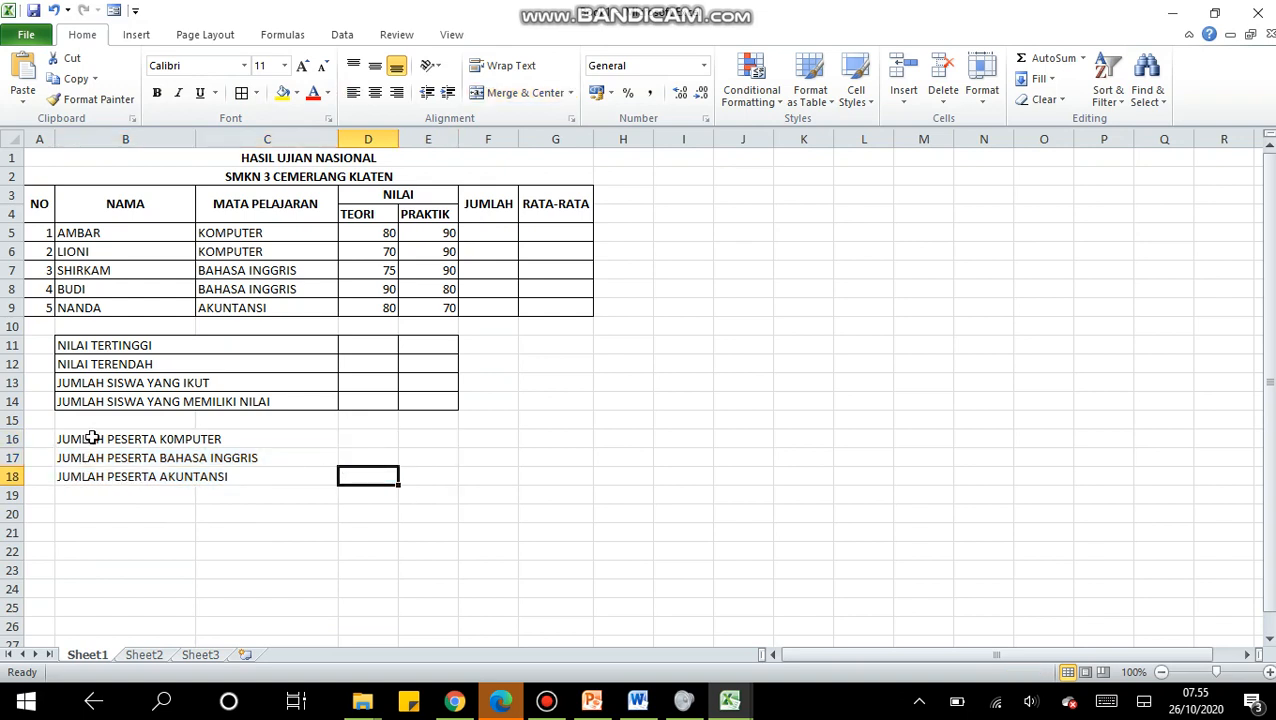
left_click_drag(92, 439, 343, 476)
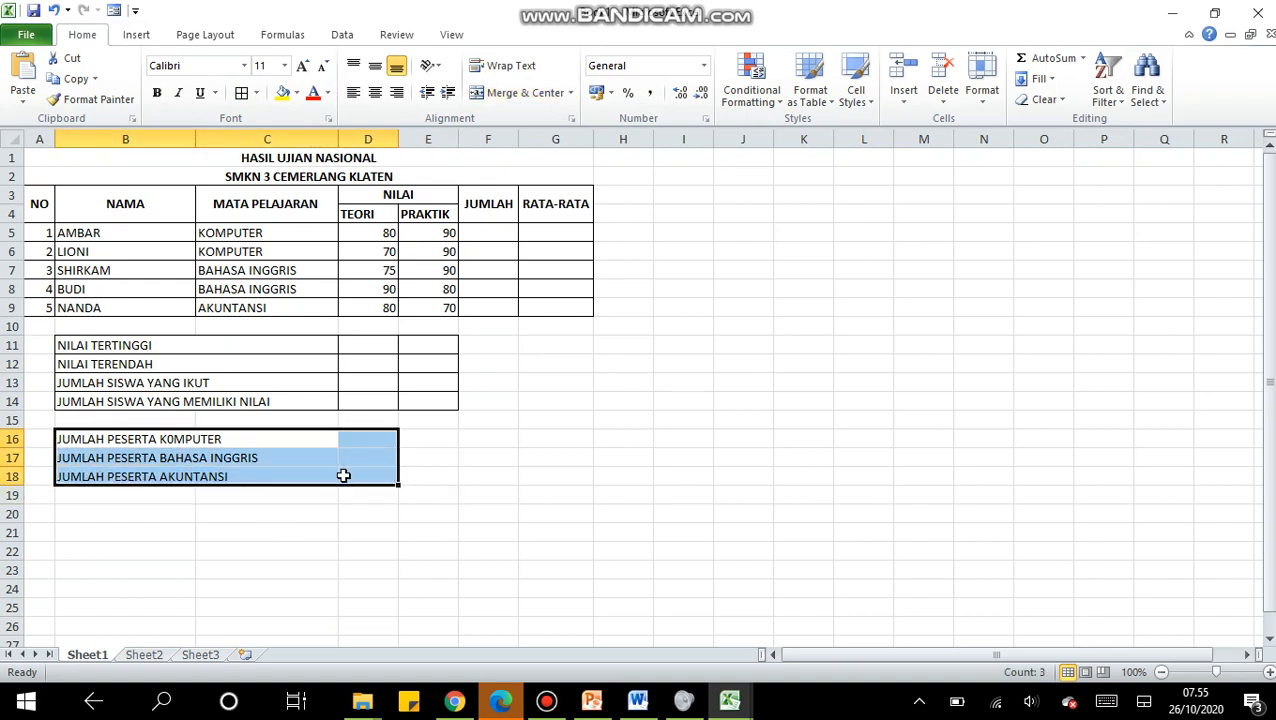
left_click(241, 93)
left_click(598, 458)
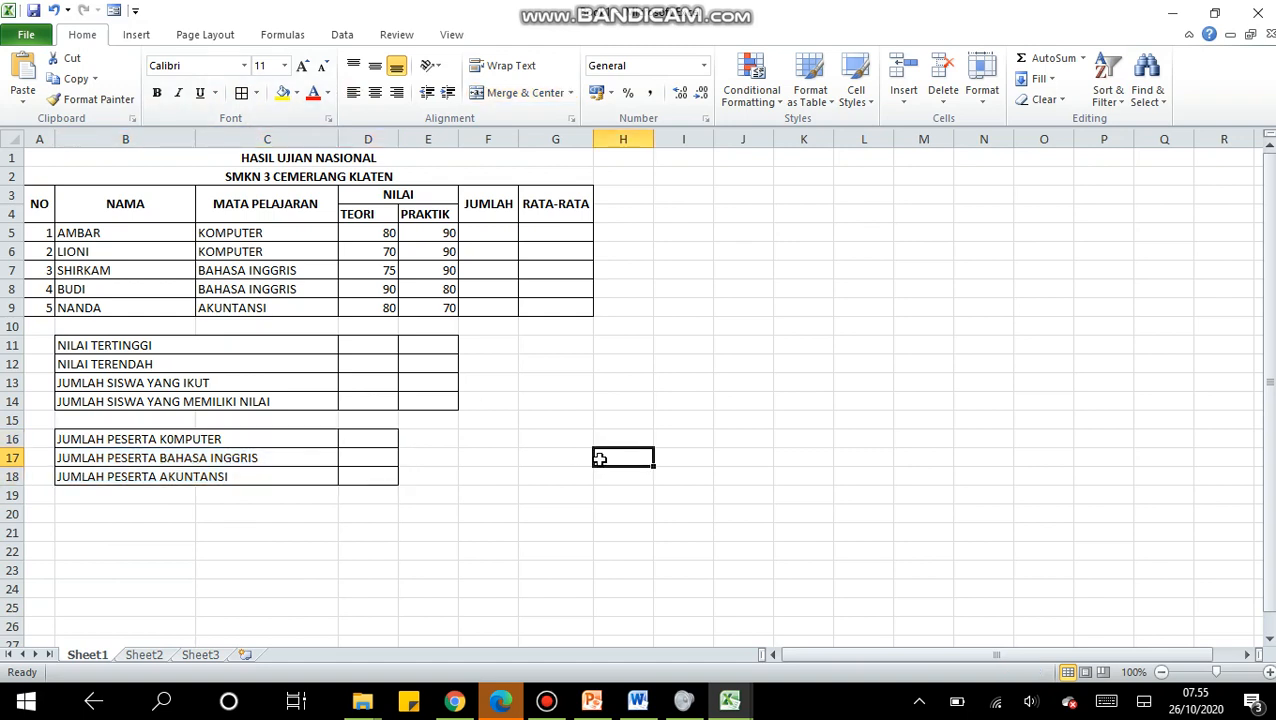
Step: Enter the formula =SUM(D5:E5) in F5 to total the first student's TEORI and PRAKTIK scores
left_click(495, 236)
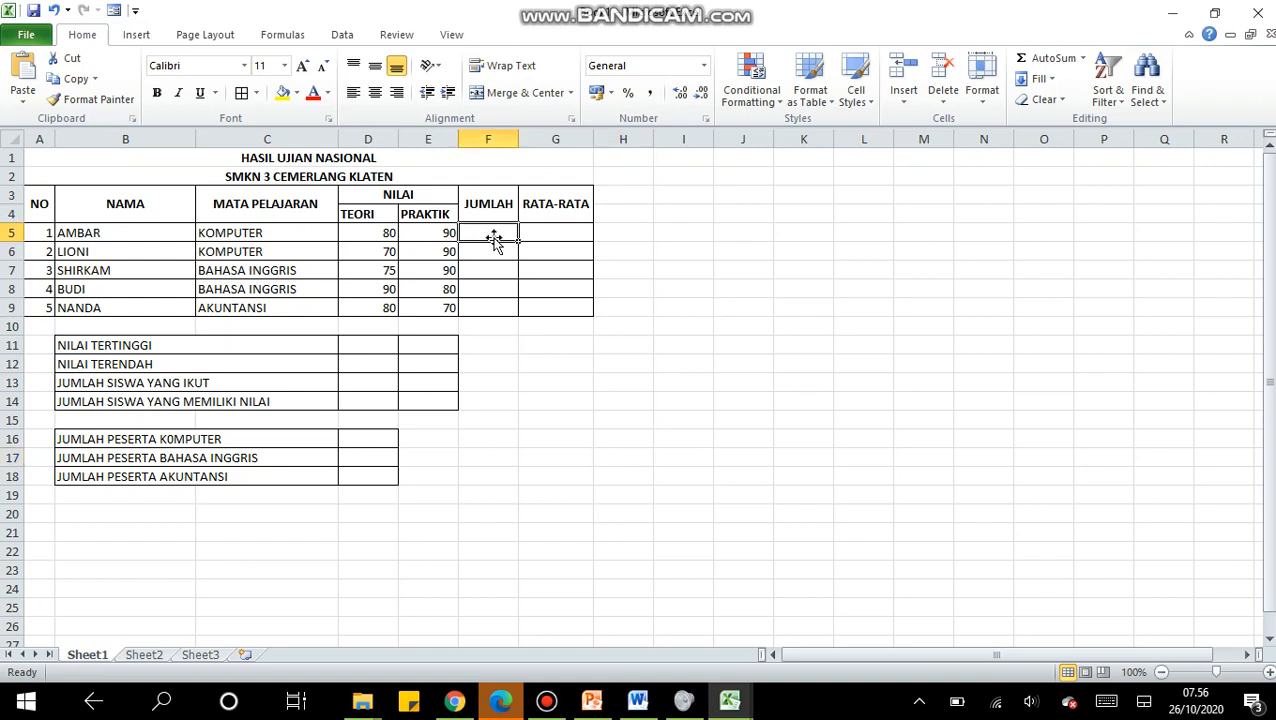
type("=S")
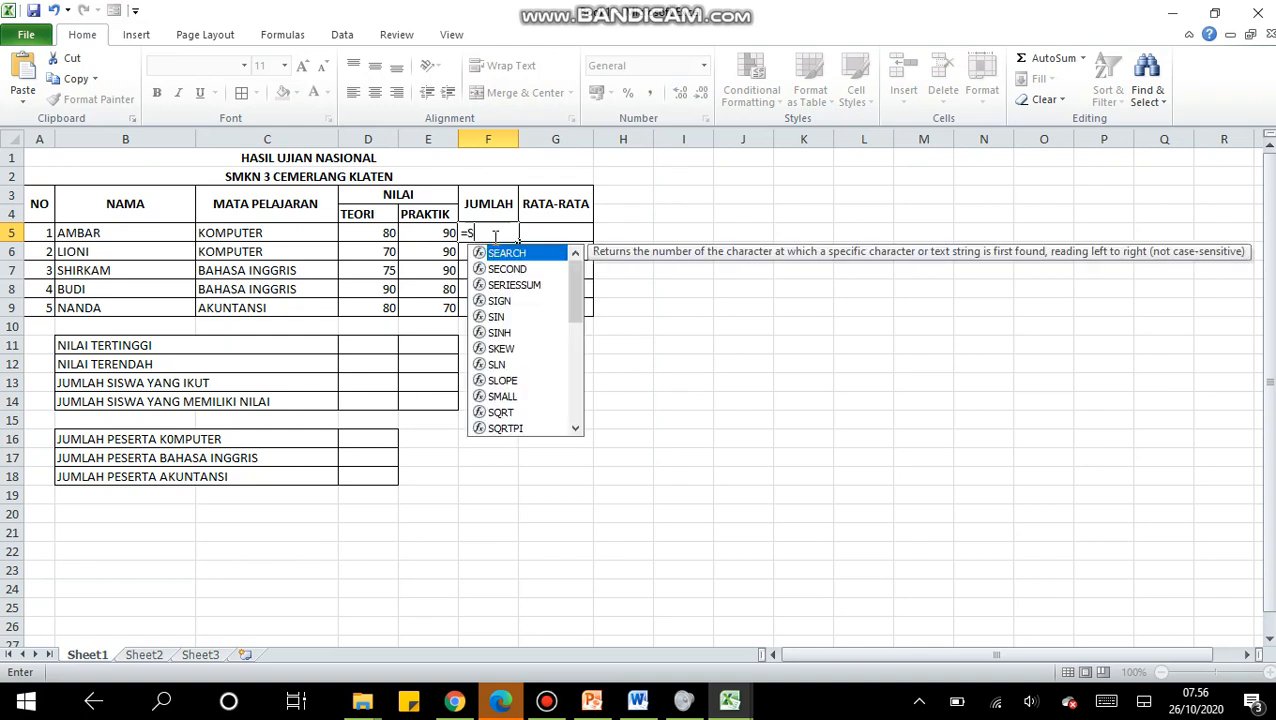
type("UM(")
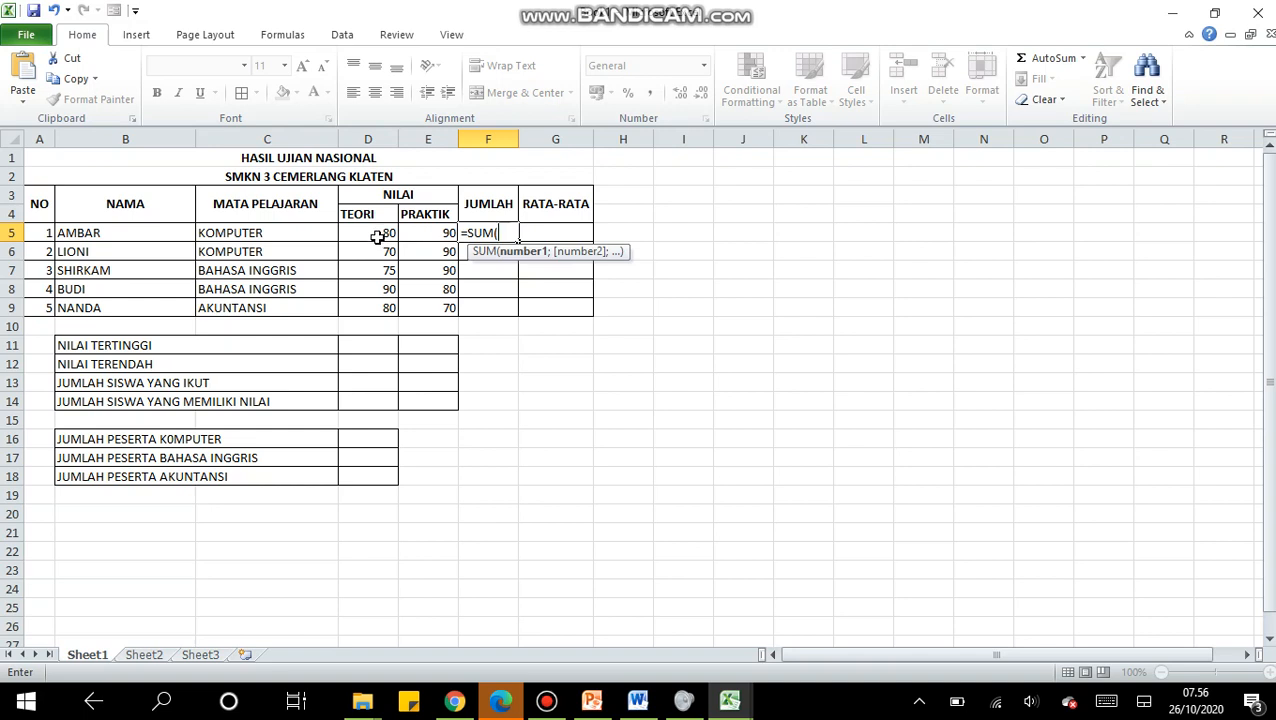
left_click_drag(377, 237, 410, 236)
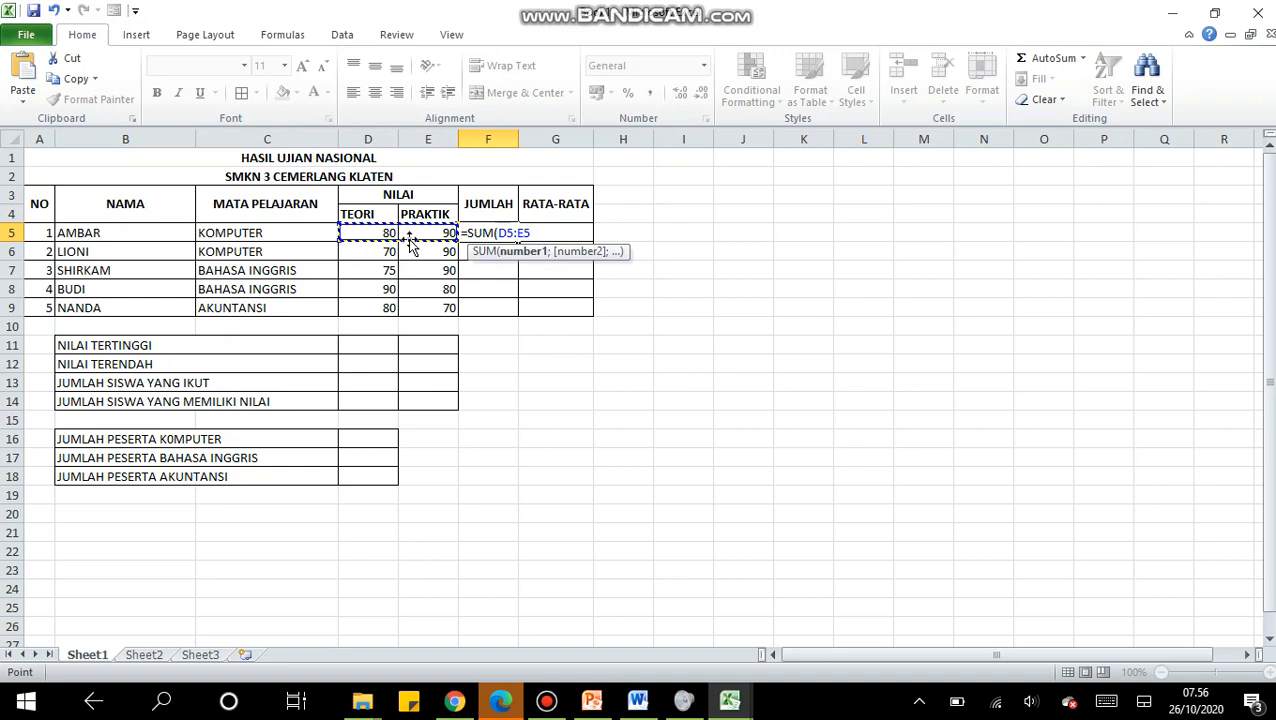
type(")")
key("Return")
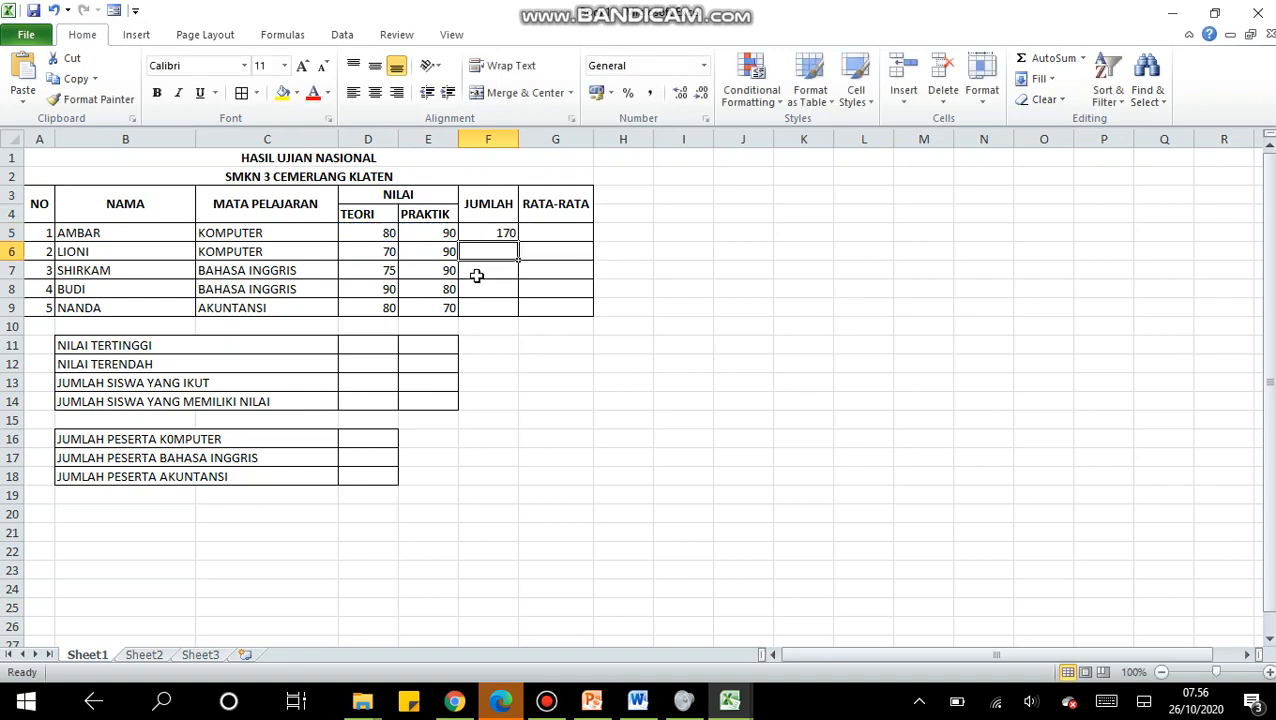
Step: Copy the JUMLAH formula from F5 down to the remaining student rows
left_click(497, 233)
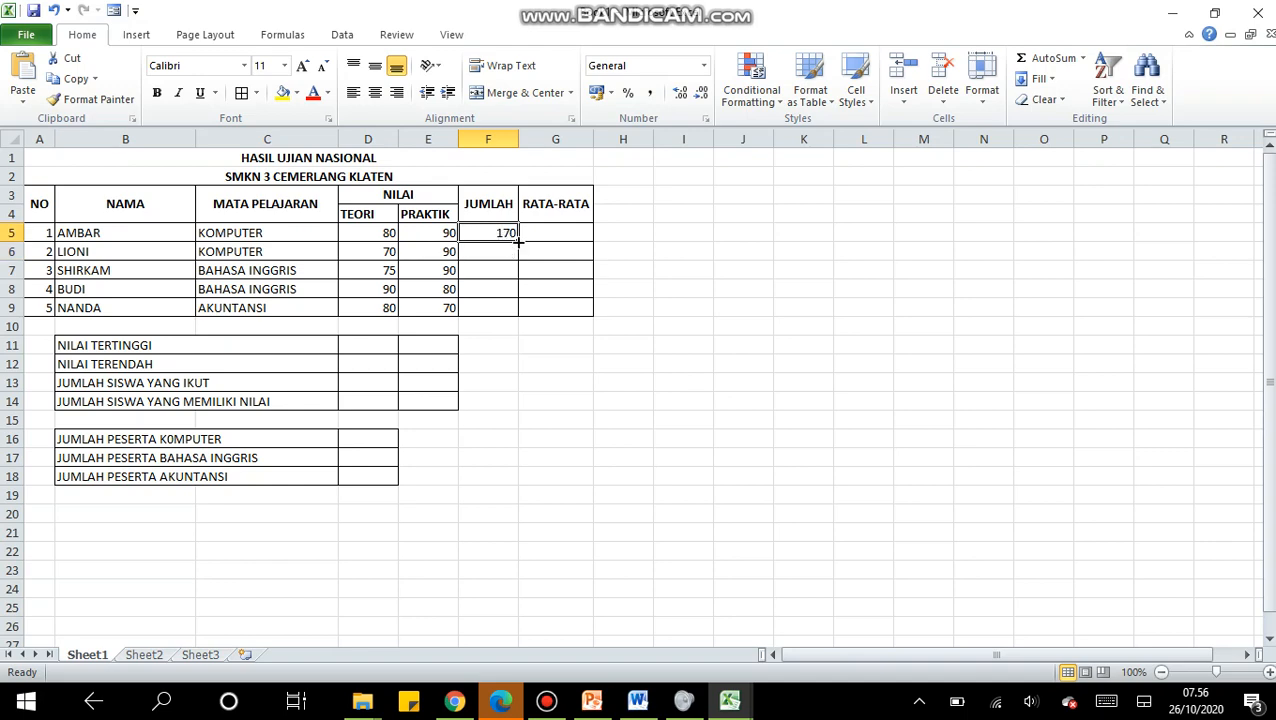